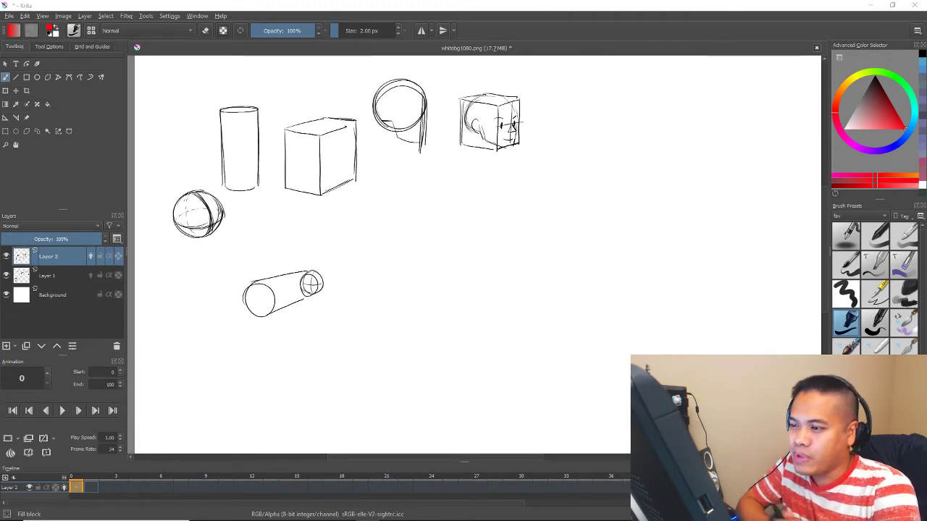
mouse_move(374, 200)
mouse_down()
mouse_move(369, 231)
mouse_move(375, 201)
mouse_up()
key(ctrl+z)
key(ctrl+shift+z)
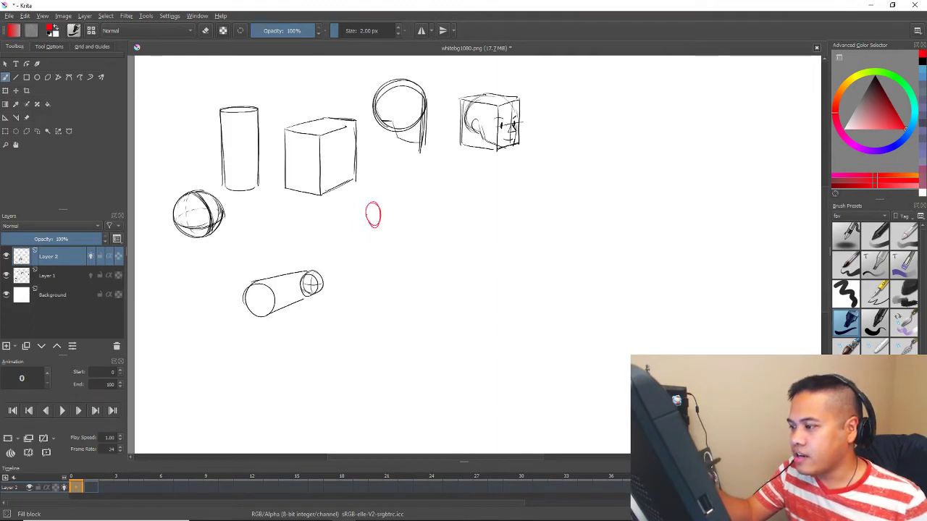
key(ctrl+z)
Draw red downward arrows pointing at the upright cylinder, the box and the sphere
mouse_move(252, 78)
mouse_down()
mouse_move(252, 100)
mouse_move(258, 89)
mouse_up()
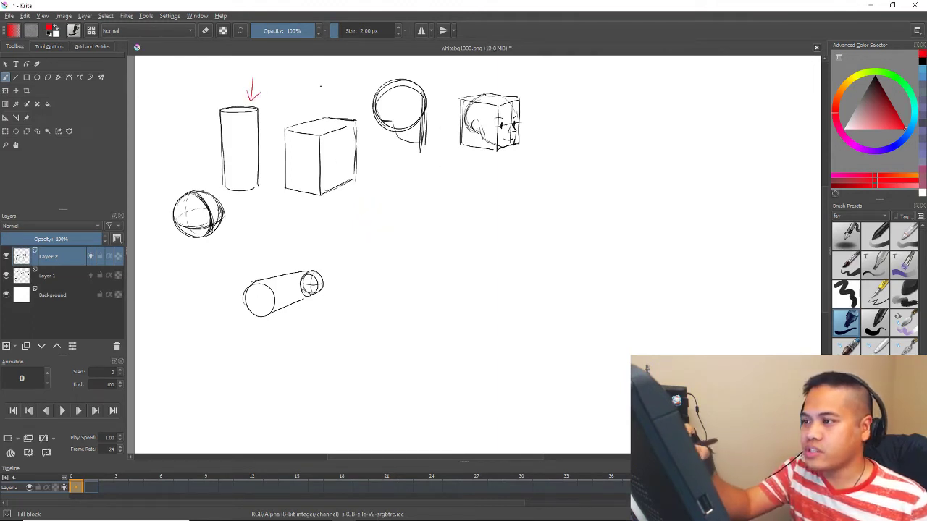
mouse_move(324, 81)
mouse_down()
mouse_move(325, 108)
mouse_move(331, 97)
mouse_up()
mouse_move(189, 144)
mouse_down()
mouse_move(194, 177)
mouse_move(199, 163)
mouse_up()
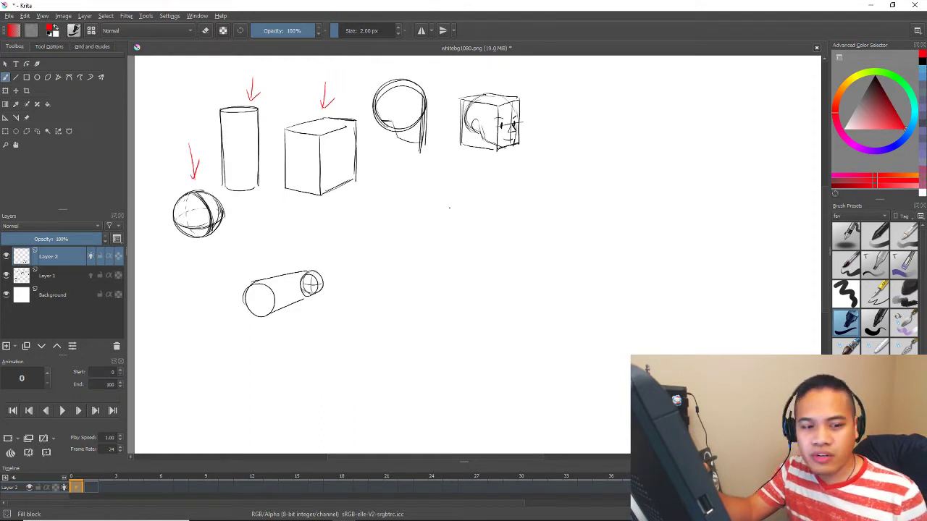
Sketch a red circle beside the boxed head and draw a red downward arrow above that boxed head
drag(487, 189, 424, 224)
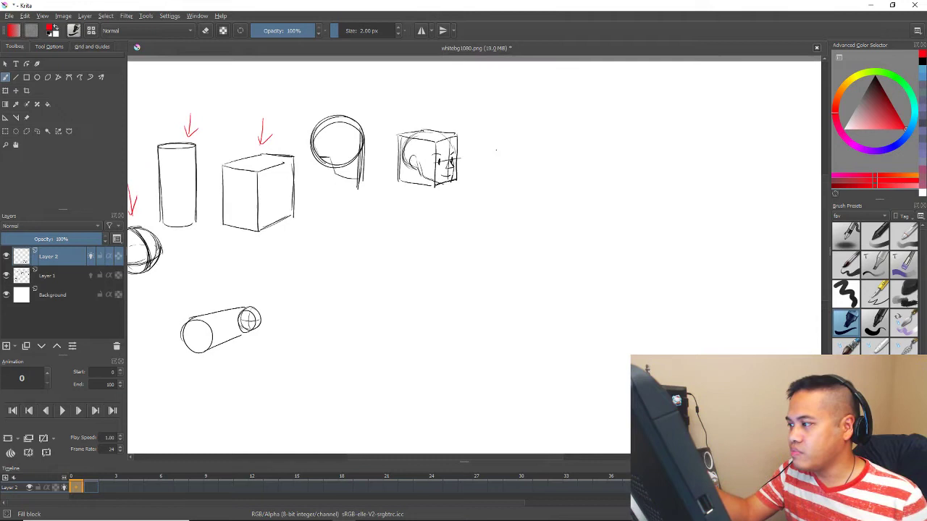
drag(496, 150, 497, 145)
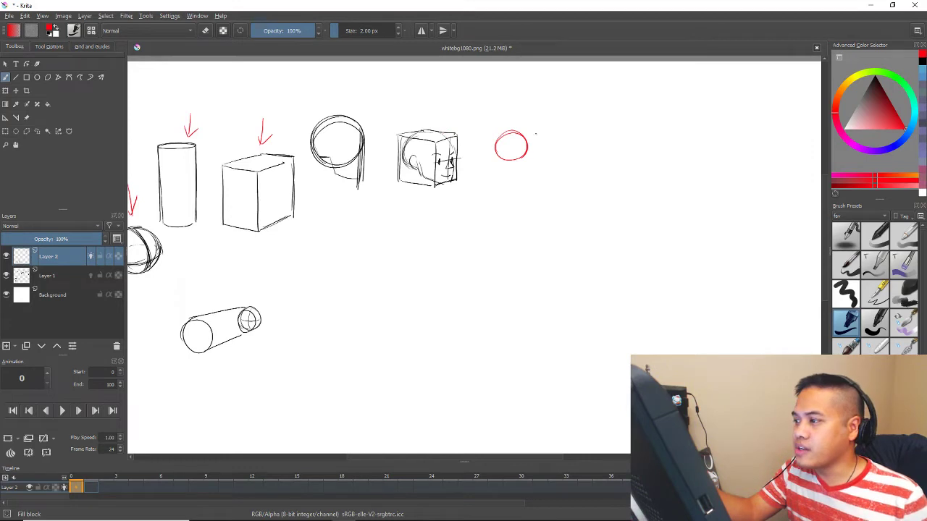
drag(434, 100, 433, 134)
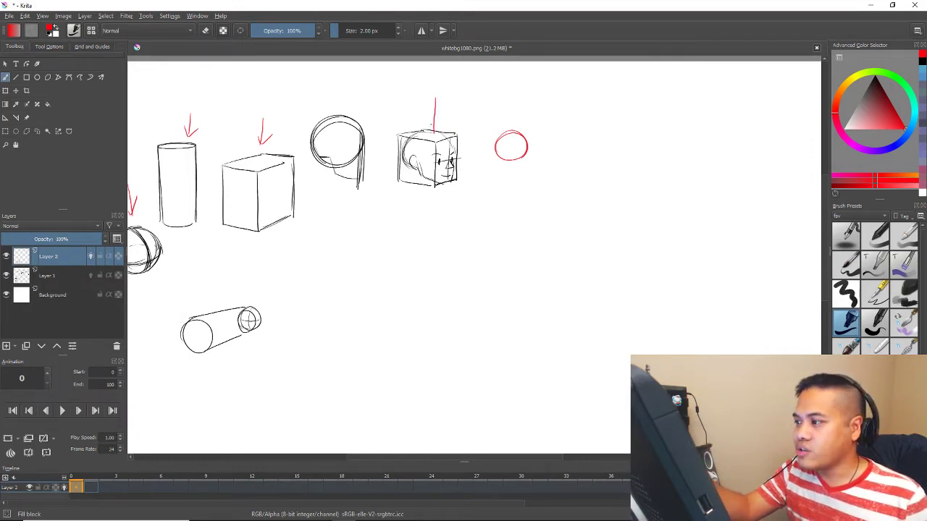
Turn the red circle into a side-view head by adding an inner guideline, a jaw line and a vertical face line
drag(548, 134, 477, 186)
drag(510, 139, 509, 189)
key(ctrl+z)
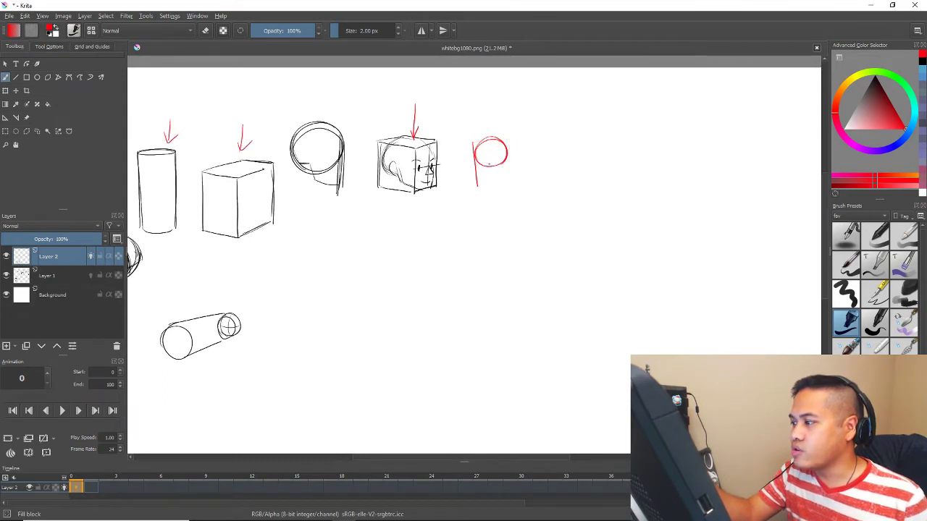
key(ctrl+z)
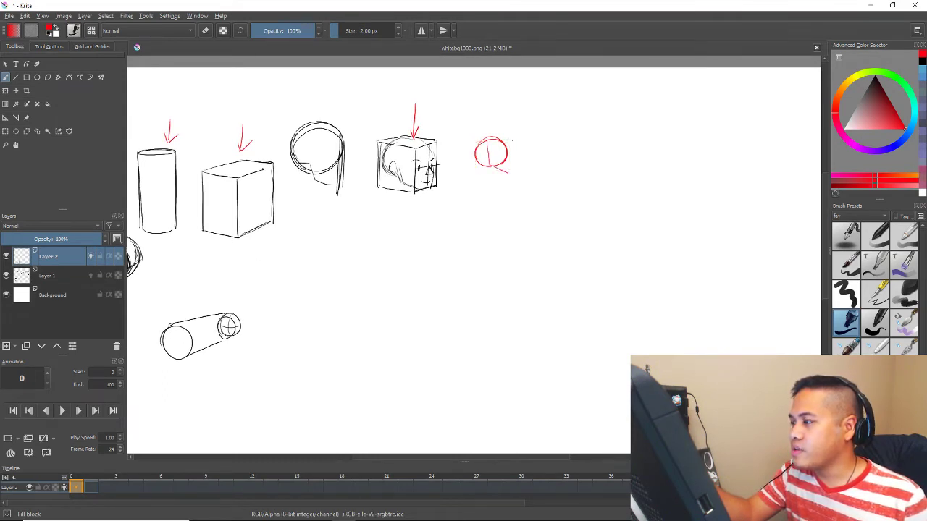
drag(512, 141, 514, 180)
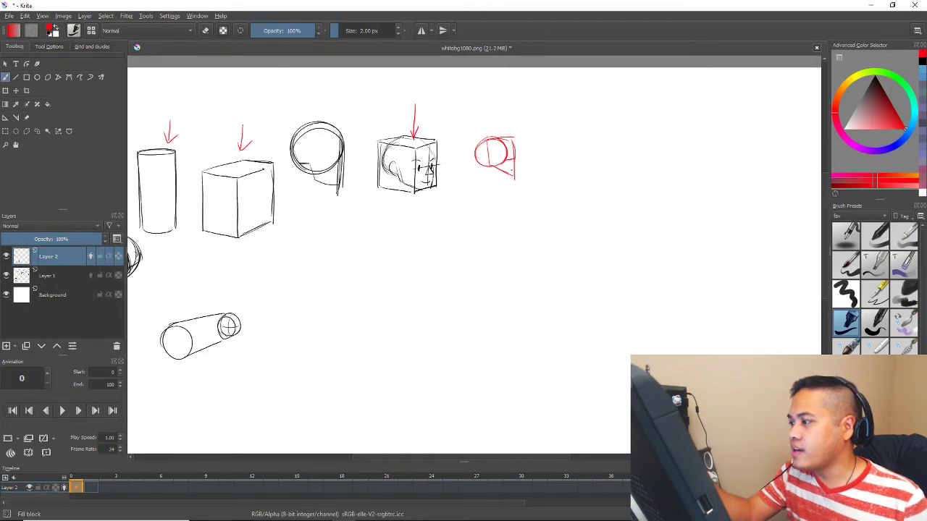
Enclose the red side-view head in a square outline with vertical sides and a base line below the jaw
drag(511, 140, 514, 178)
mouse_move(469, 141)
mouse_down()
mouse_move(518, 136)
mouse_move(474, 187)
mouse_move(520, 180)
mouse_up()
key(ctrl+z)
key(ctrl+z)
key(ctrl+z)
drag(472, 139, 475, 185)
drag(475, 184, 515, 178)
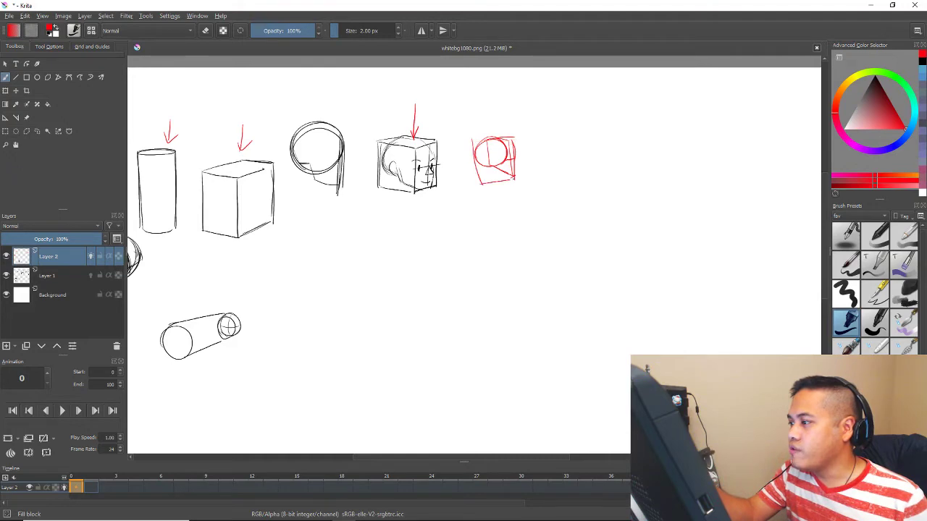
drag(519, 136, 514, 177)
drag(473, 143, 475, 185)
Draw a short red downward arrow above the boxed red head
mouse_move(552, 167)
mouse_down()
mouse_move(517, 163)
mouse_move(598, 153)
mouse_up()
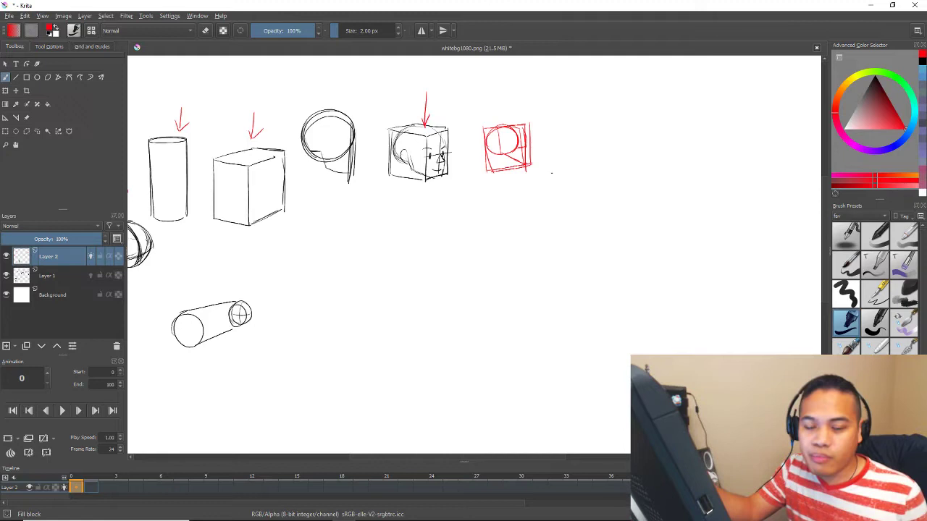
drag(548, 189, 542, 193)
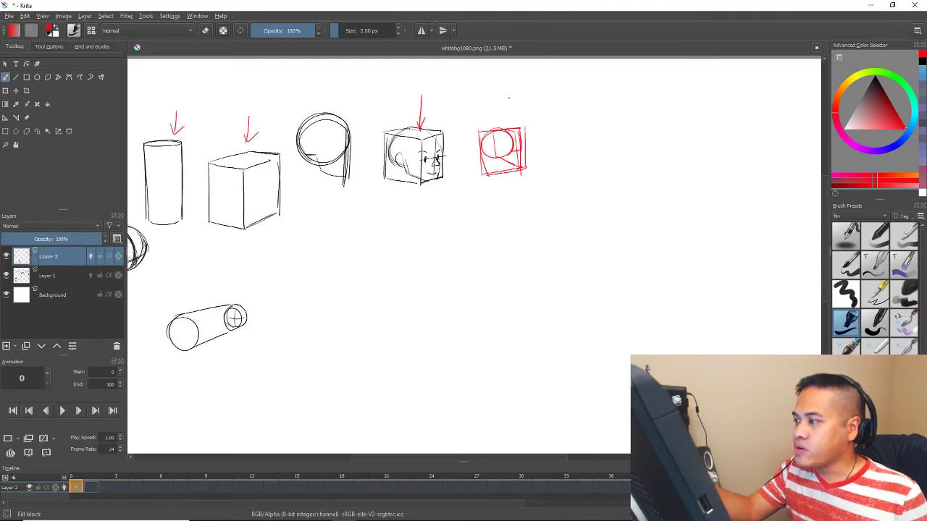
drag(509, 98, 510, 120)
drag(506, 116, 512, 116)
Sketch a small red 3D box as a figure's head below the boxed red head, with a larger torso box beneath it
drag(549, 155, 525, 159)
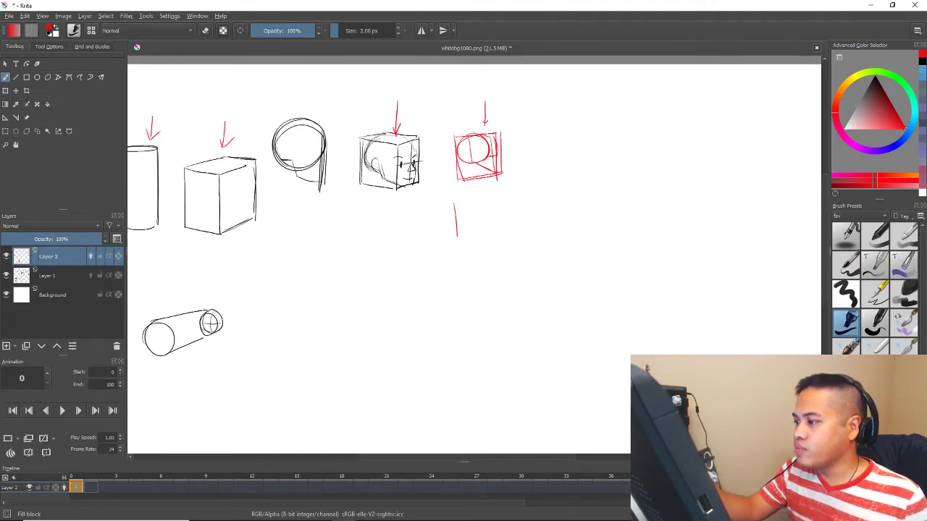
drag(454, 204, 466, 242)
mouse_move(482, 204)
mouse_down()
mouse_move(468, 211)
mouse_move(487, 241)
mouse_move(450, 287)
mouse_up()
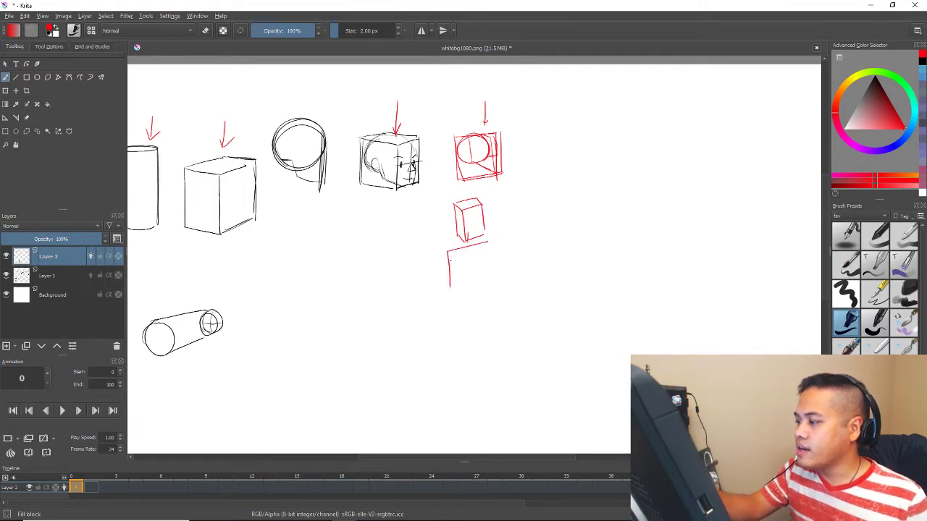
mouse_move(448, 253)
mouse_down()
mouse_move(459, 306)
mouse_move(493, 260)
mouse_move(491, 248)
mouse_move(470, 256)
mouse_move(489, 250)
mouse_move(495, 288)
mouse_up()
drag(472, 255, 474, 268)
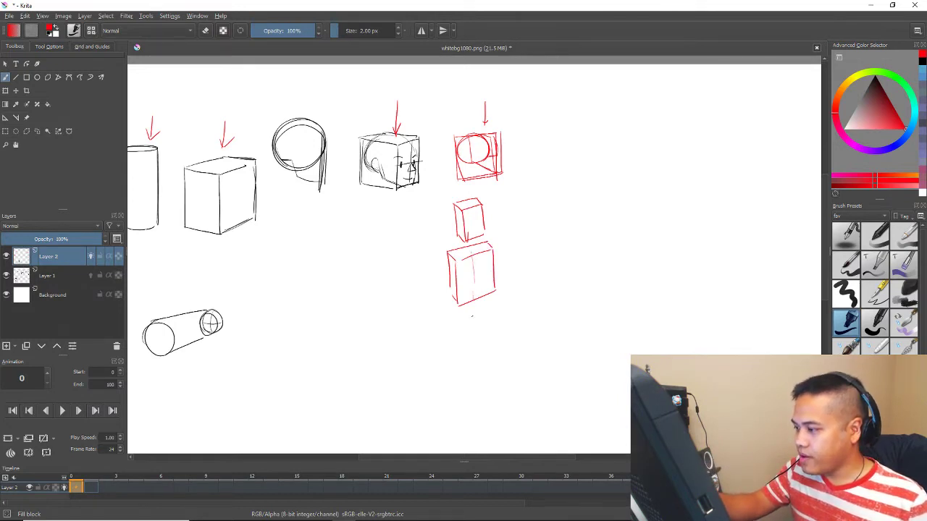
Sketch a flat red pelvis box below the torso and extend the torso's centre line down to it
mouse_move(456, 317)
mouse_down()
mouse_move(475, 326)
mouse_move(492, 318)
mouse_up()
mouse_move(455, 317)
mouse_down()
mouse_move(490, 307)
mouse_move(494, 319)
mouse_up()
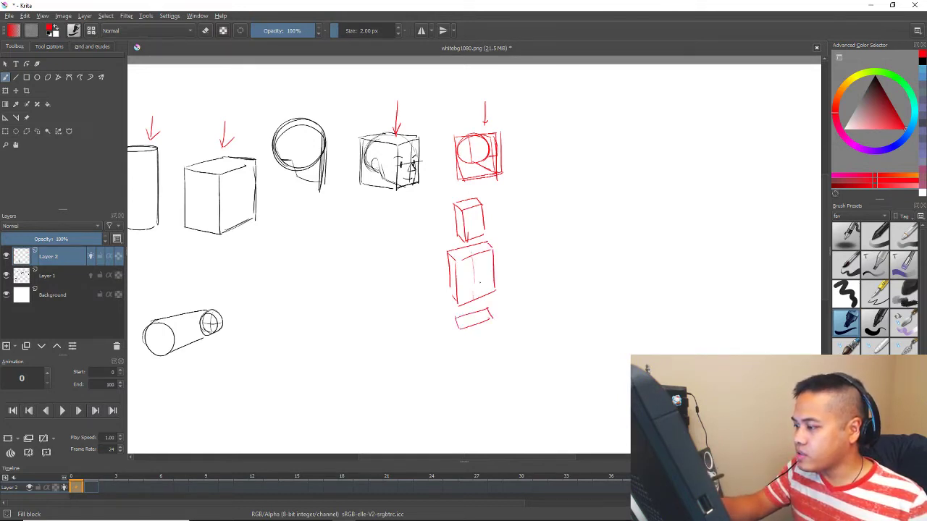
mouse_move(472, 251)
mouse_down()
mouse_move(475, 315)
mouse_move(455, 335)
mouse_move(493, 335)
mouse_move(460, 347)
mouse_move(493, 334)
mouse_move(481, 340)
mouse_up()
drag(486, 332, 489, 314)
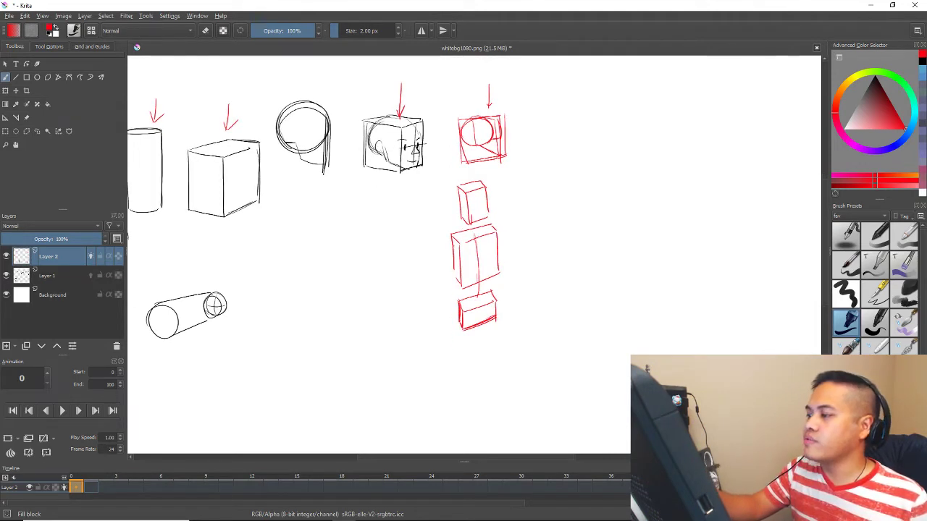
Sketch red circles at both upper corners of the torso as shoulder joints, undoing the first arm line
drag(451, 236, 452, 250)
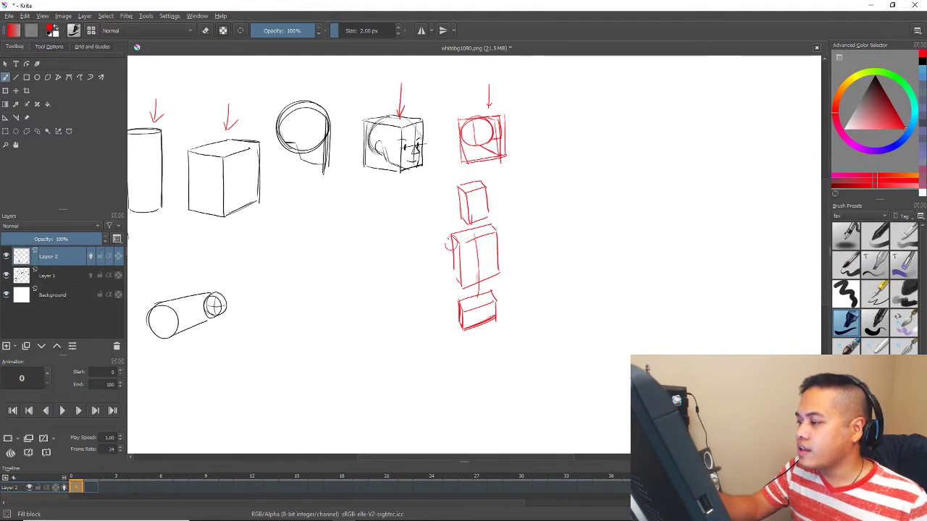
mouse_move(494, 226)
mouse_down()
mouse_move(492, 239)
mouse_move(453, 249)
mouse_move(492, 237)
mouse_move(441, 286)
mouse_up()
key(ctrl+z)
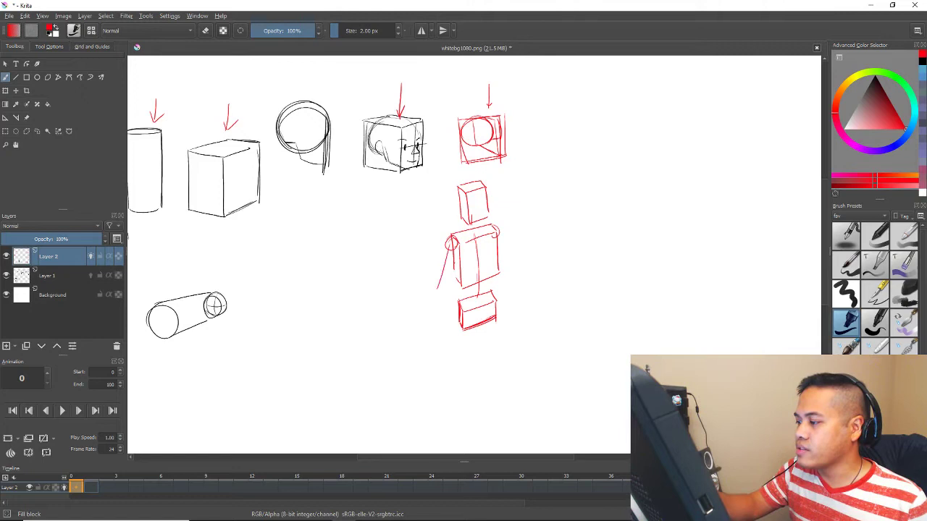
key(ctrl+z)
Sketch cylindrical upper arms from both shoulders and tapered forearms below them
drag(450, 240, 438, 285)
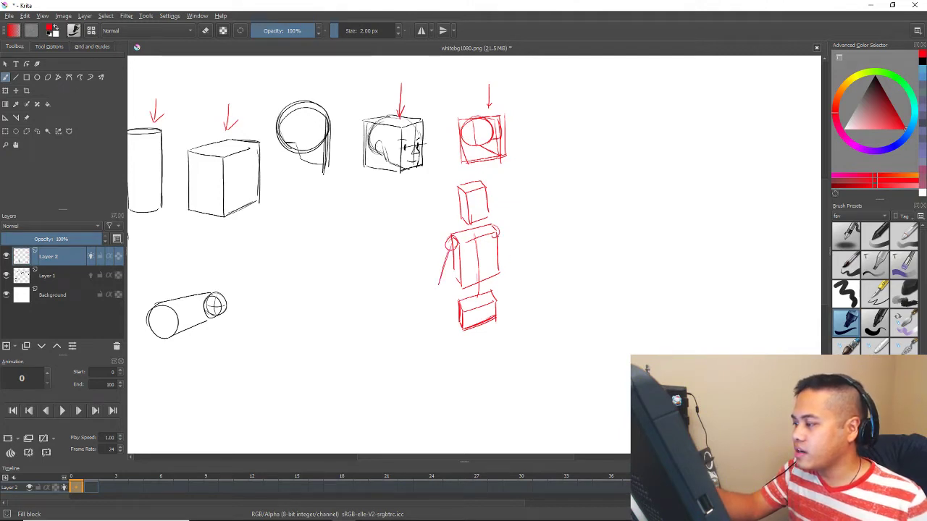
drag(499, 234, 508, 265)
mouse_move(446, 243)
mouse_down()
mouse_move(438, 277)
mouse_move(444, 285)
mouse_up()
drag(499, 233, 513, 268)
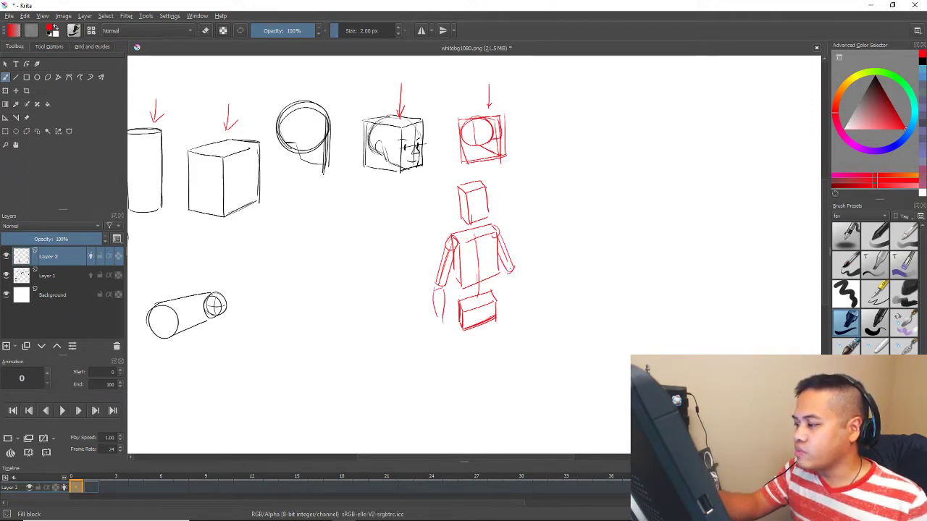
drag(508, 274, 533, 296)
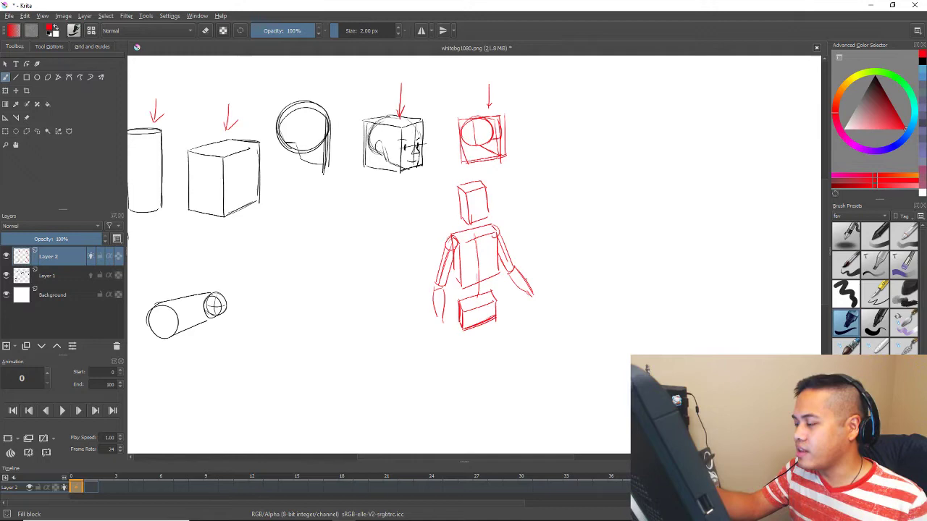
Place a rectangular selection around all the sketches on Layer 2, try deleting its contents, and undo the deletion
mouse_move(521, 233)
mouse_down()
mouse_move(554, 219)
mouse_move(546, 237)
mouse_move(564, 236)
mouse_move(630, 216)
mouse_up()
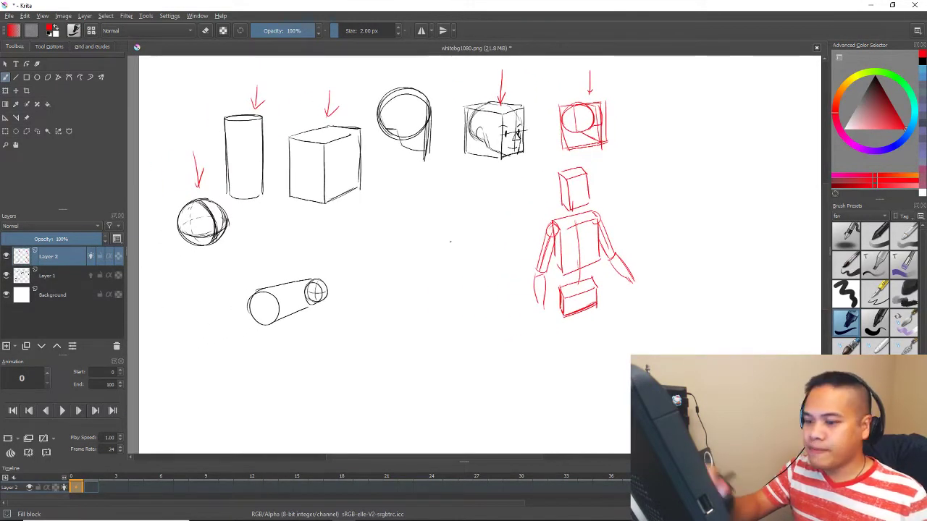
mouse_move(613, 183)
mouse_down()
mouse_move(571, 236)
mouse_move(627, 212)
mouse_up()
key(ctrl+r)
drag(682, 387, 145, 65)
key(Delete)
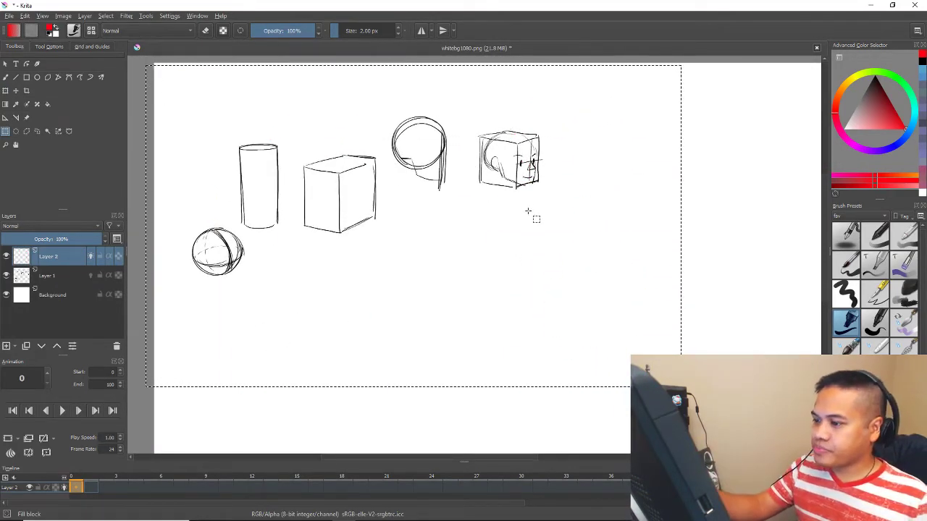
key(ctrl+z)
Delete all the red sketches on Layer 2 while sparing the lying cylinder, clear the selection, and reset the brush colour to black
key(l)
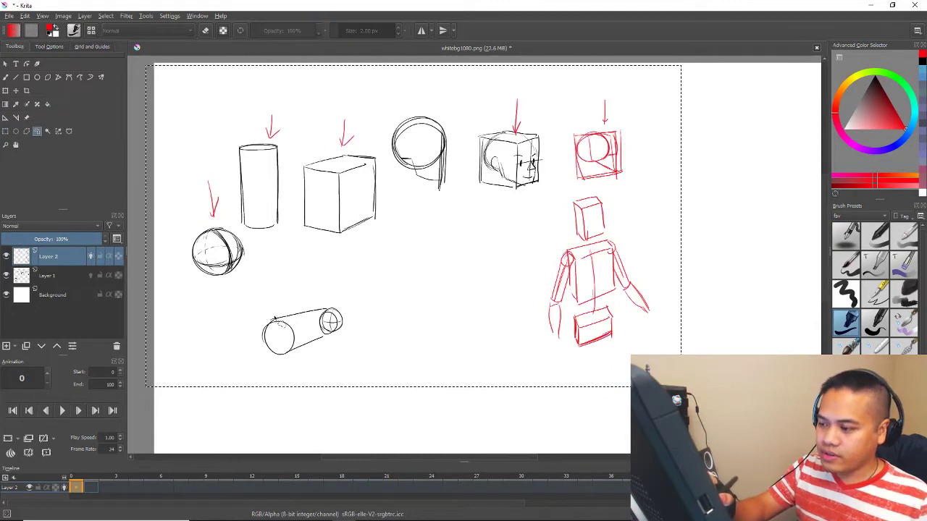
mouse_move(249, 311)
mouse_down()
mouse_move(341, 277)
mouse_move(236, 295)
mouse_move(282, 287)
mouse_move(317, 255)
mouse_move(341, 255)
mouse_up()
key(Delete)
key(b)
key(ctrl+shift+a)
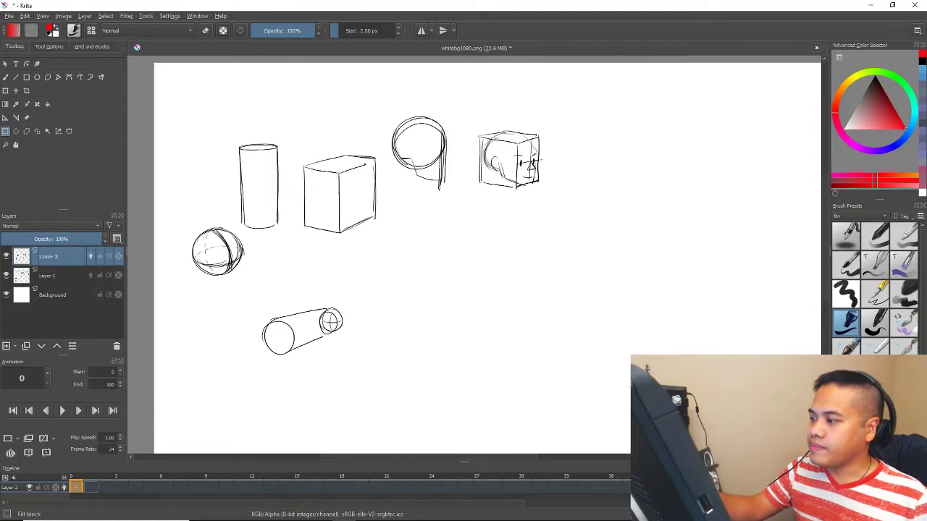
key(d)
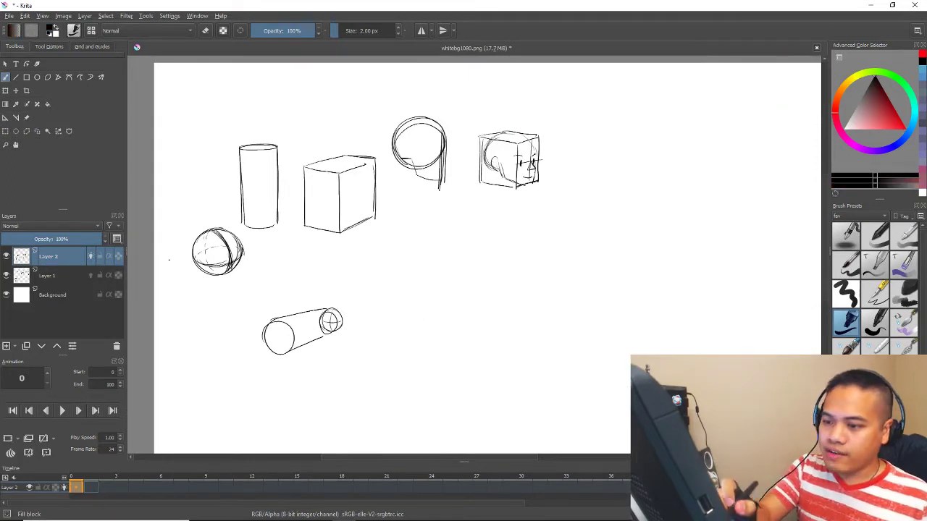
drag(376, 281, 399, 249)
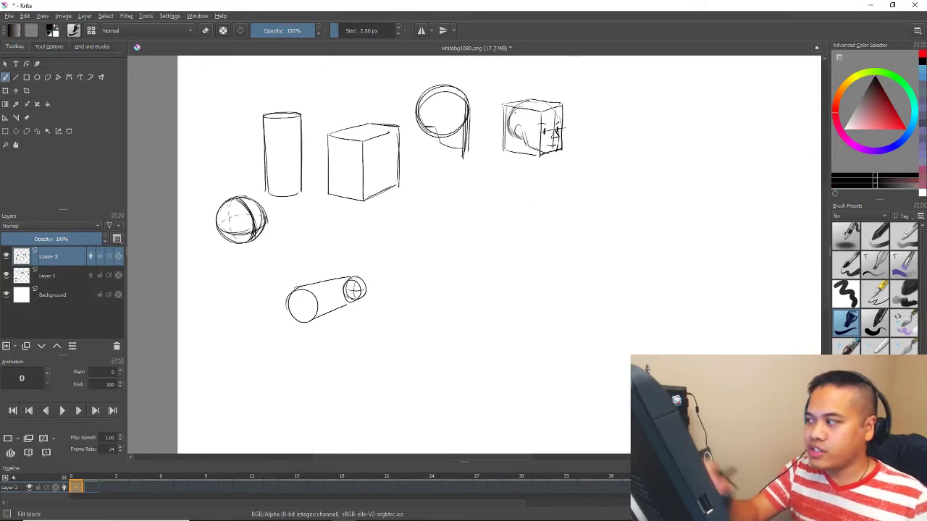
mouse_move(319, 248)
mouse_down()
mouse_move(319, 270)
mouse_move(325, 259)
mouse_up()
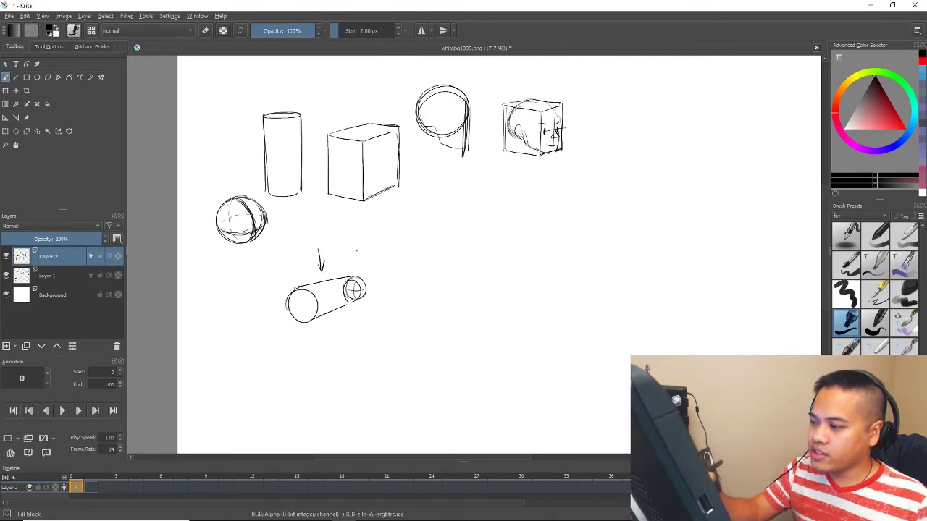
key(ctrl+z)
key(ctrl+z)
key(ctrl+z)
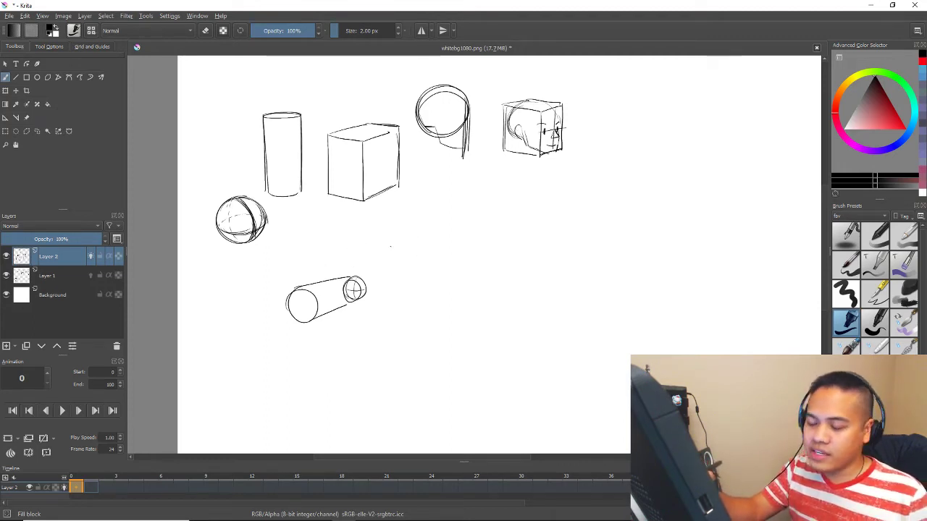
Flip back and forth between frames 0 and 1 to compare their drawings
key(Right)
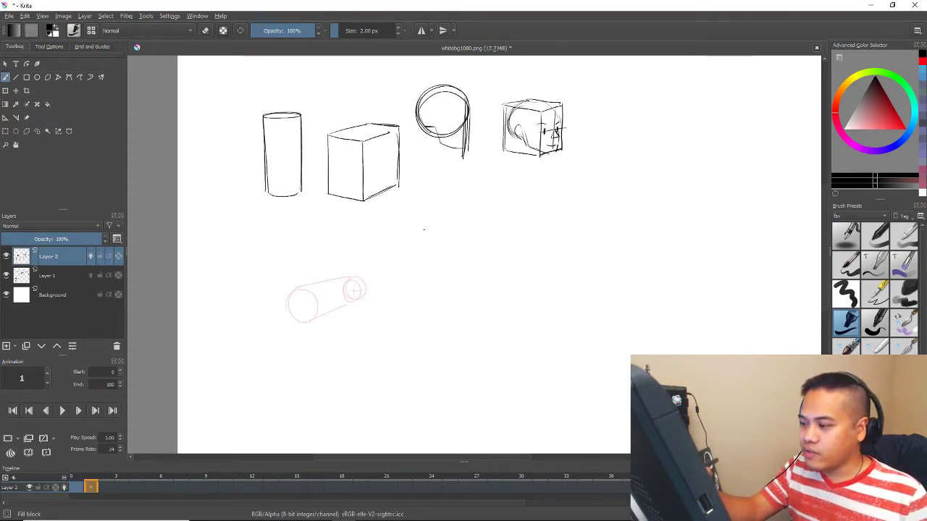
key(Left)
key(Right)
key(Left)
key(Right)
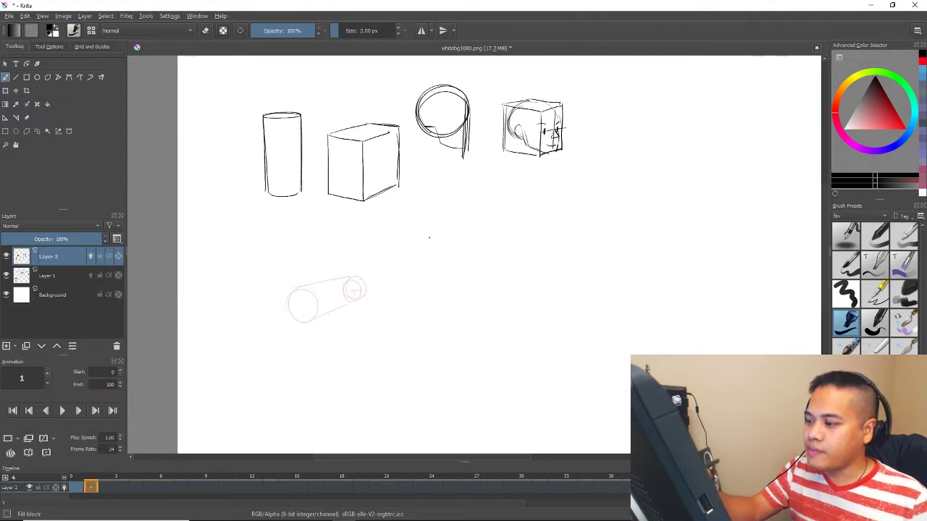
key(Left)
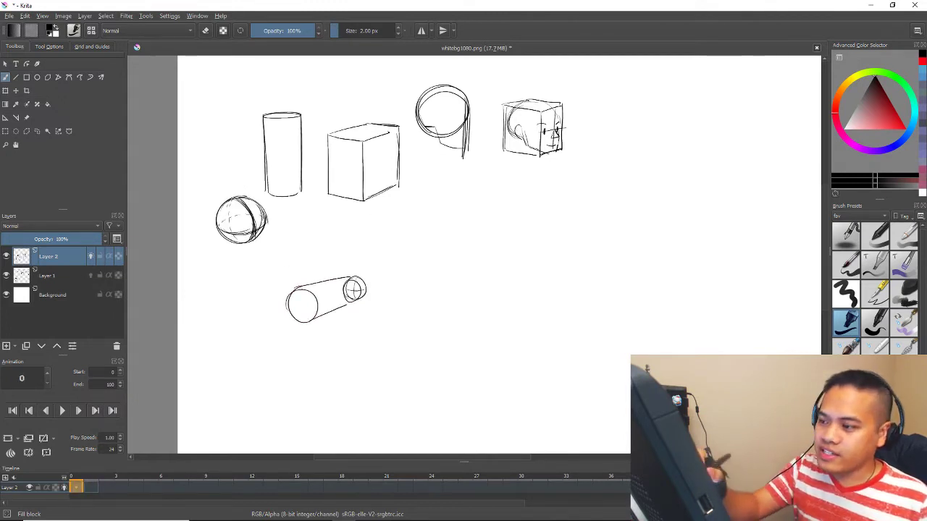
Remove the frame 1 keyframe from Layer 1, return to Layer 2 and clear the rectangular selection around the sphere
key(ctrl+r)
drag(283, 170, 176, 282)
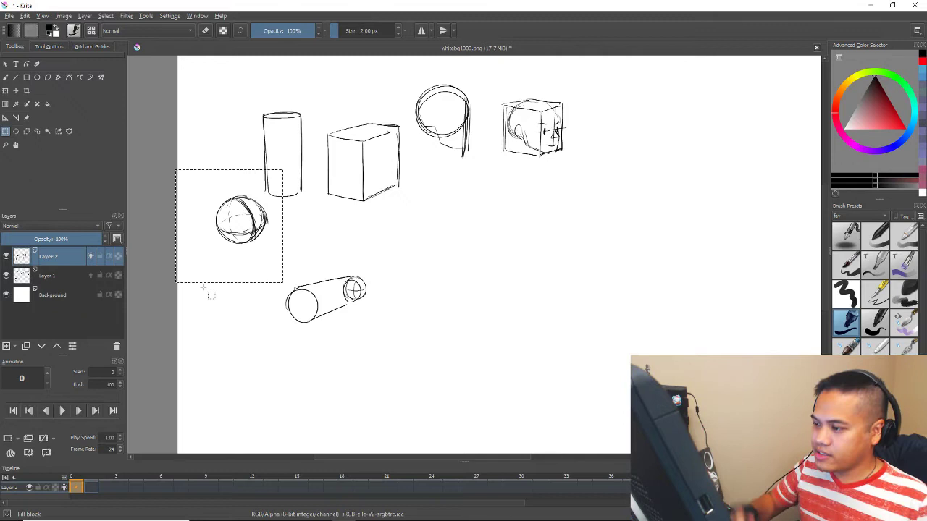
click(60, 272)
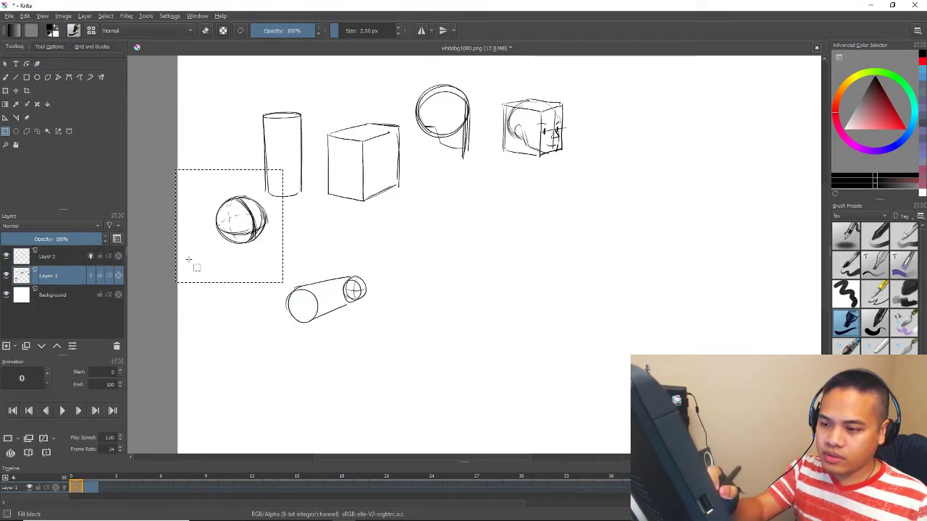
click(90, 492)
click(78, 490)
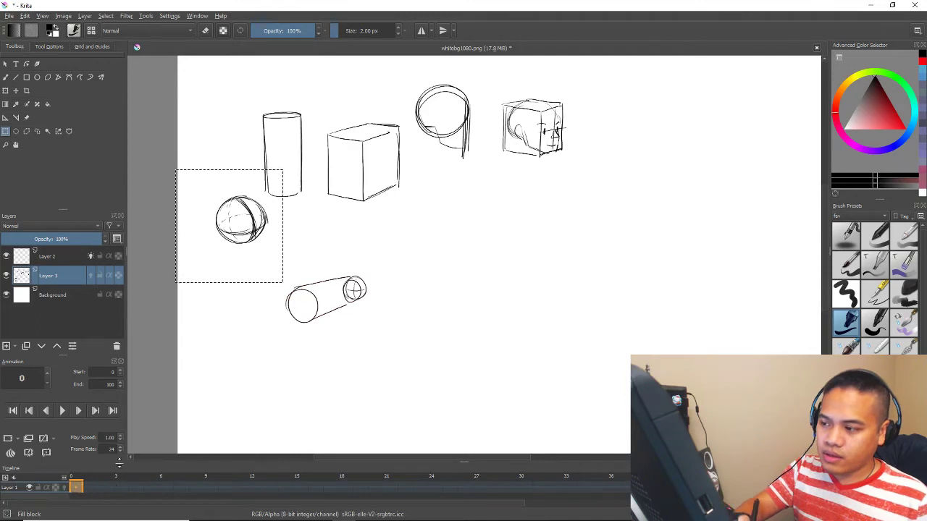
click(65, 258)
key(ctrl+shift+a)
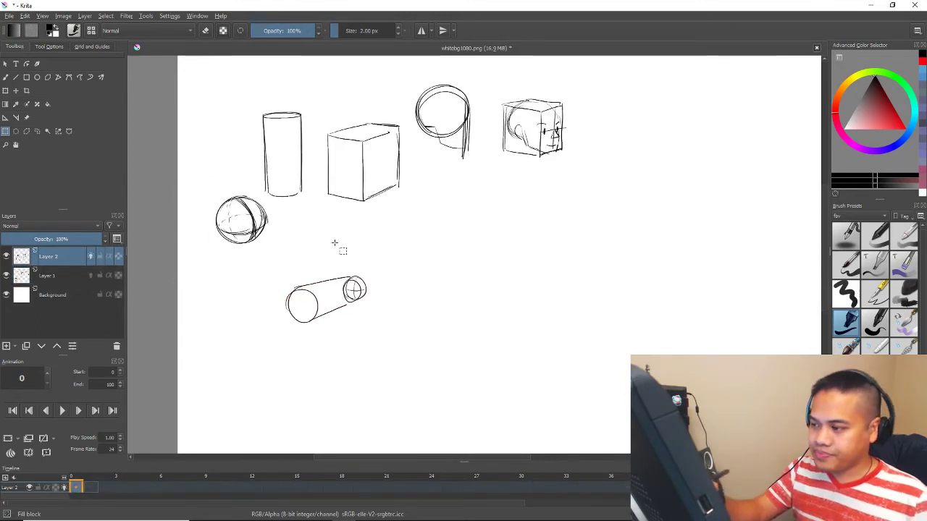
Draw the small joint sphere on frame 1 of Layer 2 over the onion-skinned one, comparing it with frame 0
key(b)
key(Right)
key(Left)
key(Right)
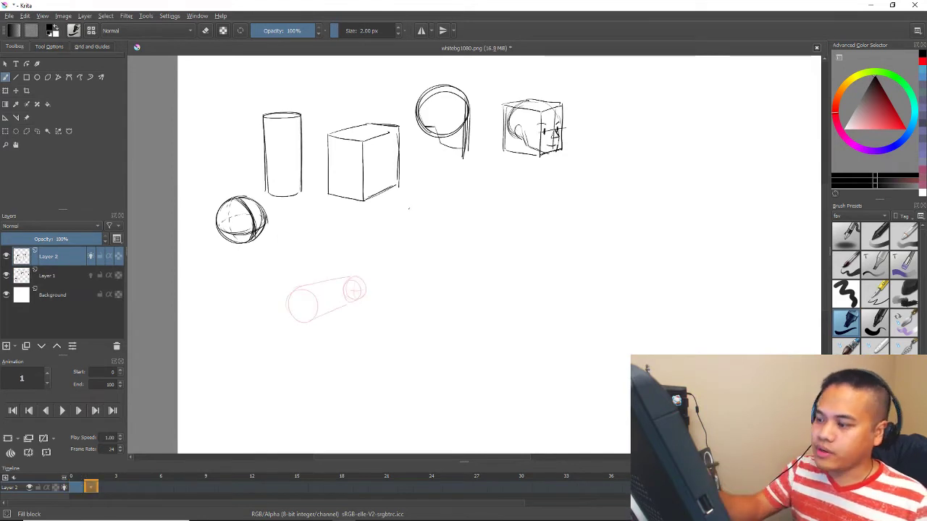
key(Left)
key(Right)
mouse_move(357, 273)
mouse_down()
mouse_move(350, 297)
mouse_move(364, 297)
mouse_move(355, 300)
mouse_up()
key(ctrl+z)
key(ctrl+z)
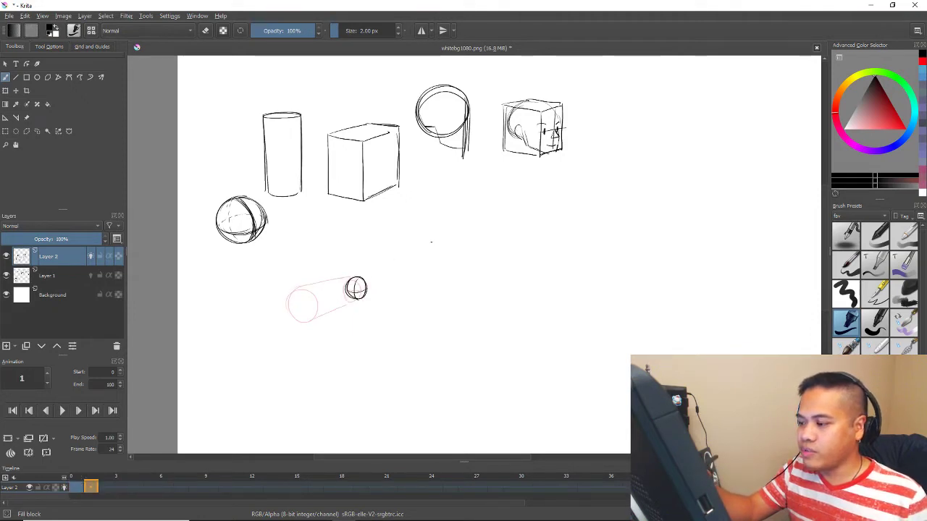
key(Left)
key(Right)
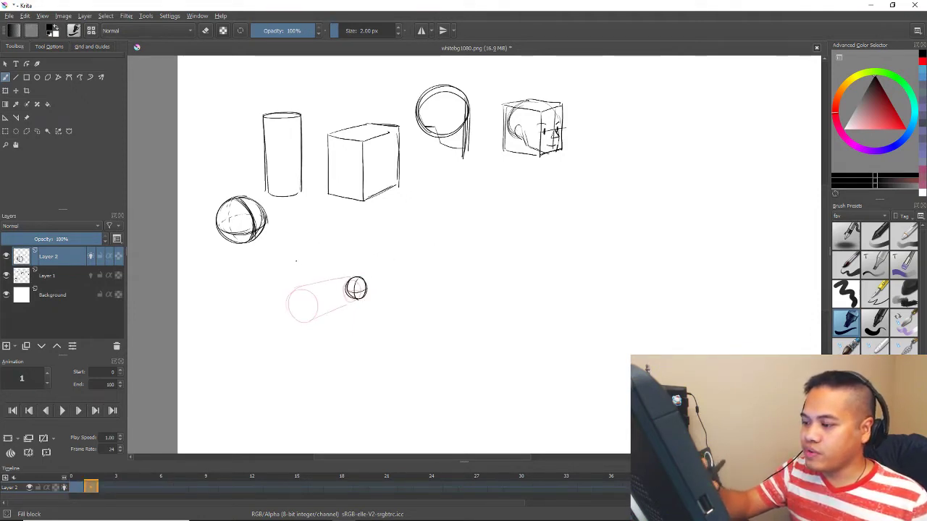
Draw the raised cylinder on frame 1, with a large round end up and to the left and two sides meeting the joint sphere
mouse_move(294, 258)
mouse_down()
mouse_move(315, 265)
mouse_move(296, 252)
mouse_move(323, 252)
mouse_move(359, 277)
mouse_up()
key(ctrl+z)
key(ctrl+z)
mouse_move(298, 263)
mouse_down()
mouse_move(312, 268)
mouse_move(299, 251)
mouse_move(338, 257)
mouse_move(359, 276)
mouse_move(354, 296)
mouse_up()
key(Left)
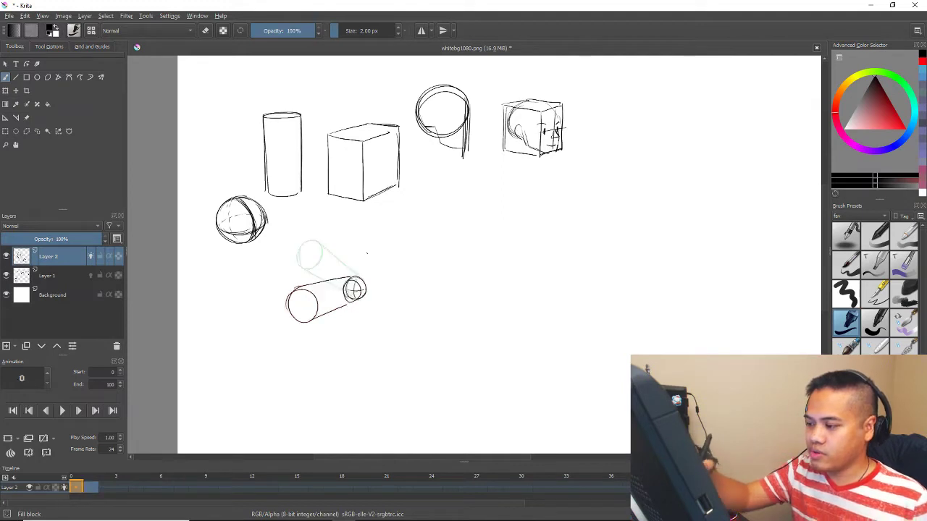
key(period)
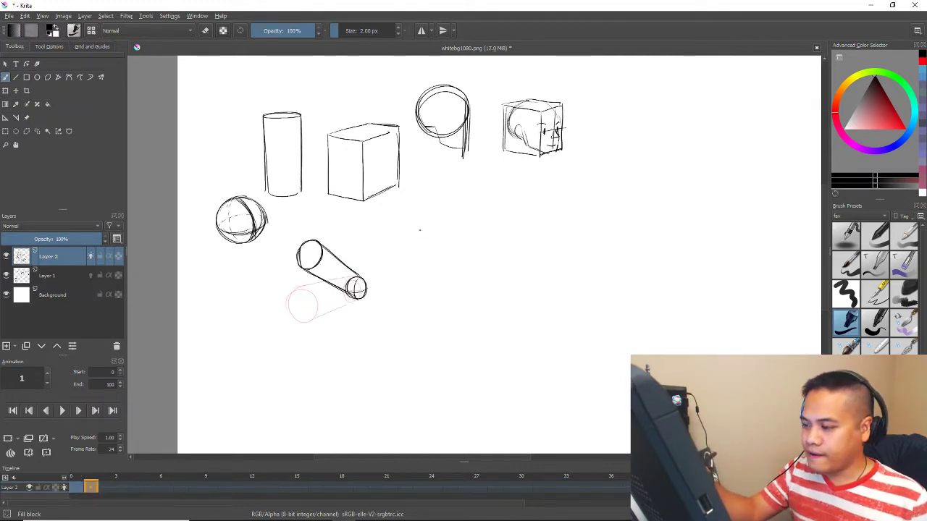
Add an outer rim arc around the large end of the raised cylinder
mouse_move(298, 251)
mouse_down()
mouse_move(298, 259)
mouse_move(306, 242)
mouse_move(321, 241)
mouse_up()
mouse_move(321, 236)
mouse_down()
mouse_move(330, 241)
mouse_move(322, 236)
mouse_up()
key(ctrl+z)
key(ctrl+z)
drag(321, 228, 327, 233)
key(ctrl+z)
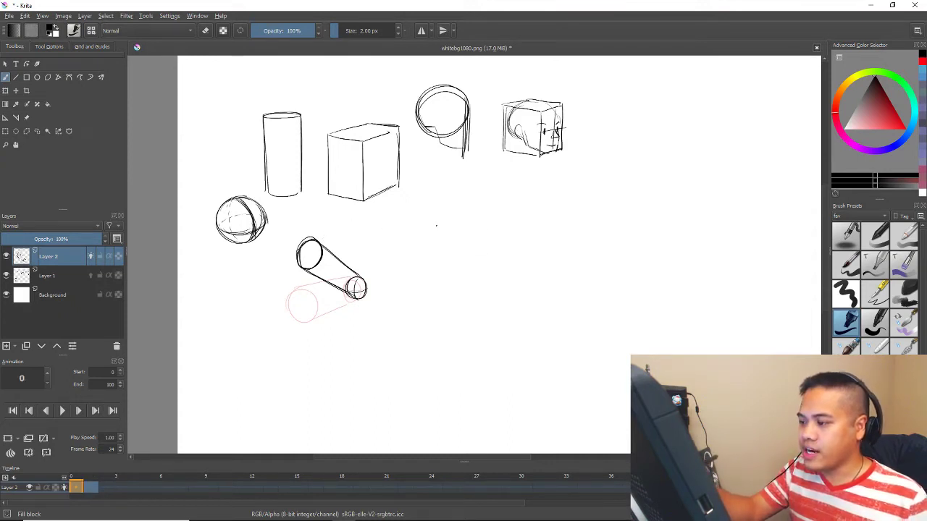
Draw the cylinder upright on frame 2, with a large round top end and two sides running down to the joint sphere
key(Left)
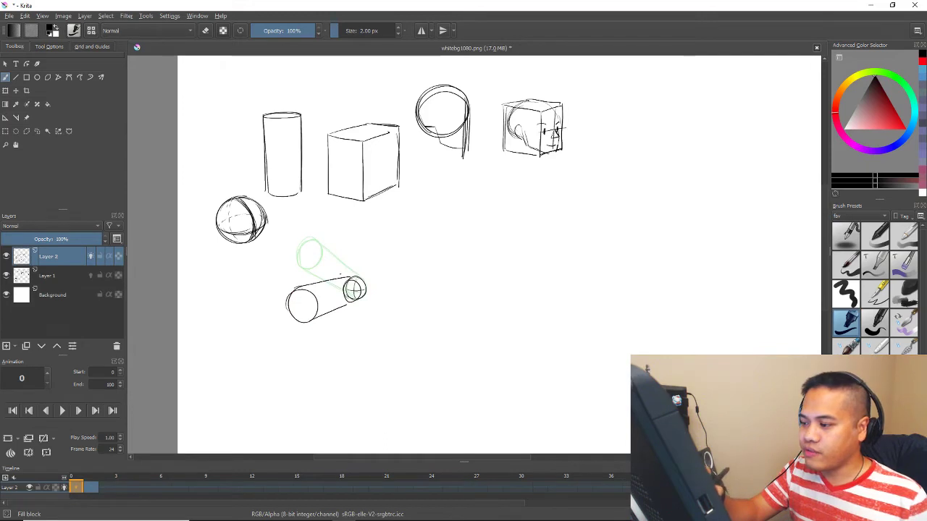
key(Right)
key(Right)
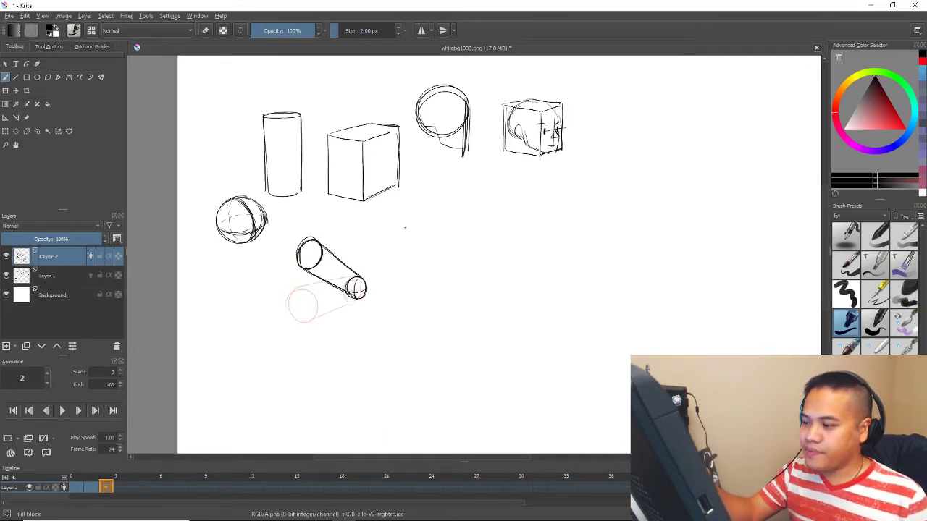
mouse_move(346, 237)
mouse_down()
mouse_move(368, 233)
mouse_move(345, 284)
mouse_up()
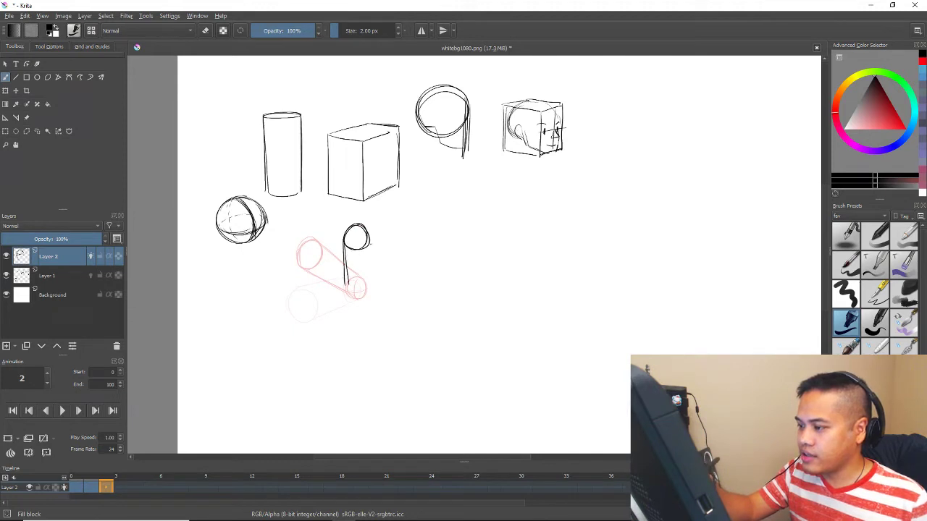
mouse_move(368, 246)
mouse_down()
mouse_move(367, 286)
mouse_move(346, 288)
mouse_up()
mouse_move(343, 236)
mouse_down()
mouse_move(370, 240)
mouse_move(345, 231)
mouse_up()
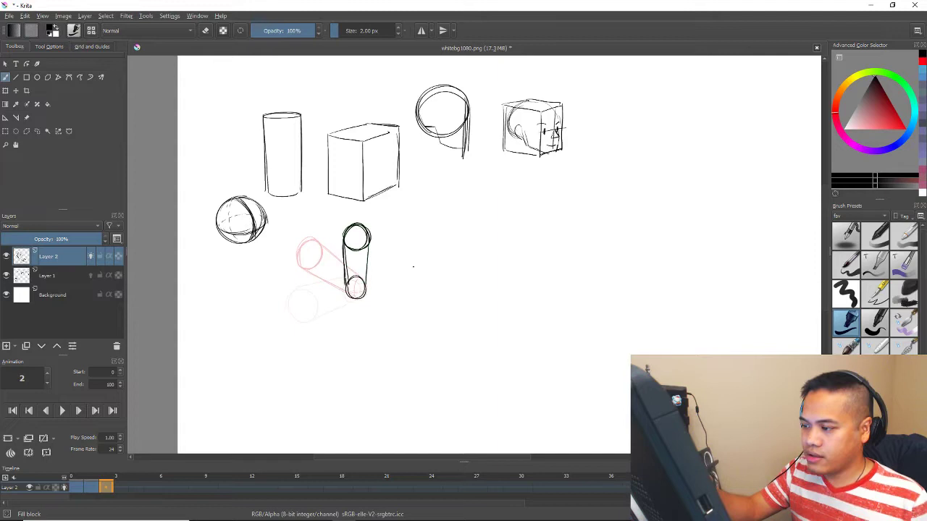
Draw the cylinder swung to the right on frame 3 and a shorter, foreshortened version pointing down and right on frame 4
key(period)
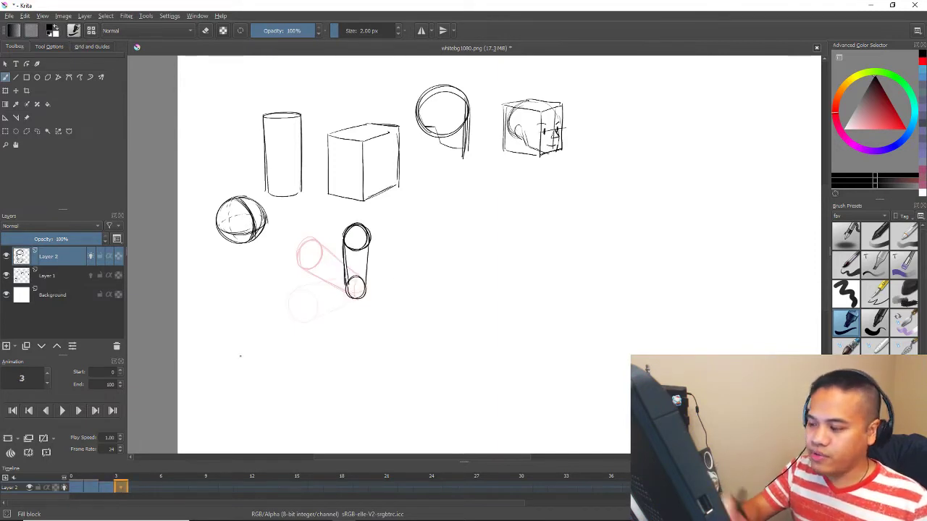
drag(383, 277, 404, 265)
key(ctrl+z)
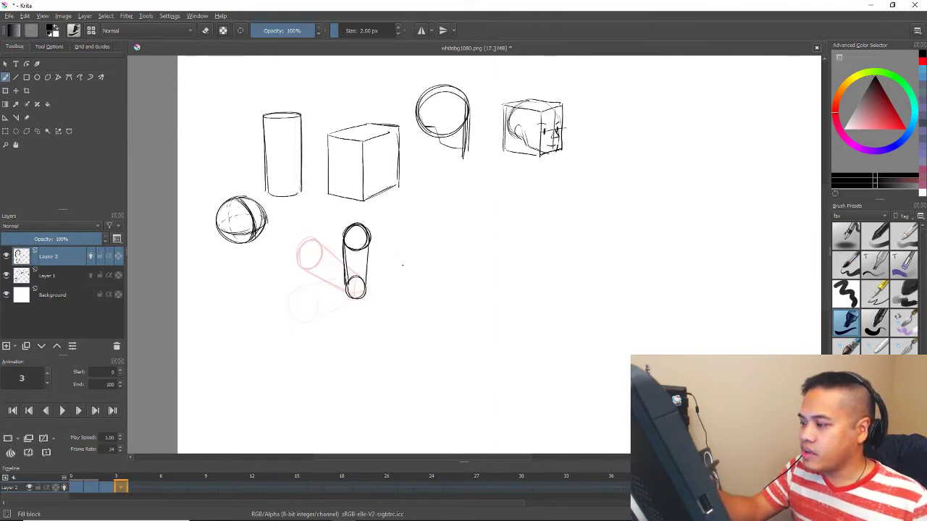
click(120, 488)
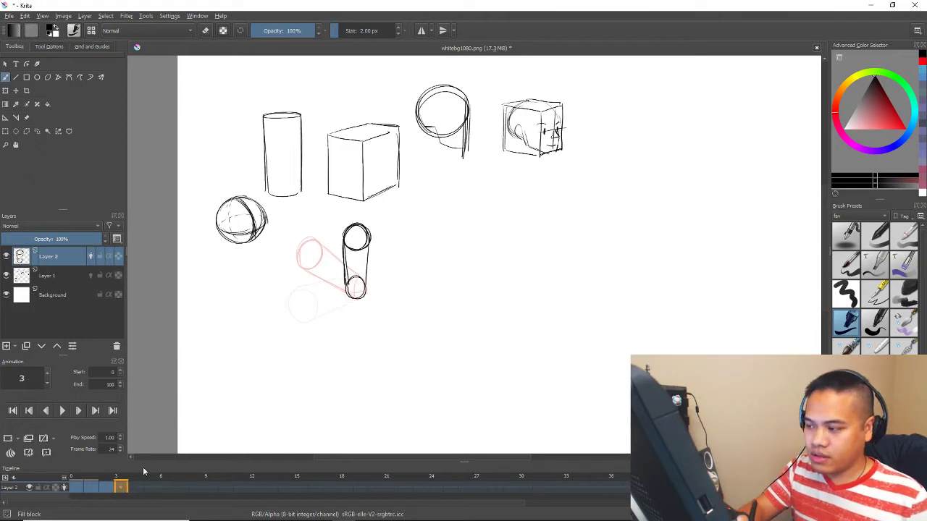
drag(394, 257, 403, 279)
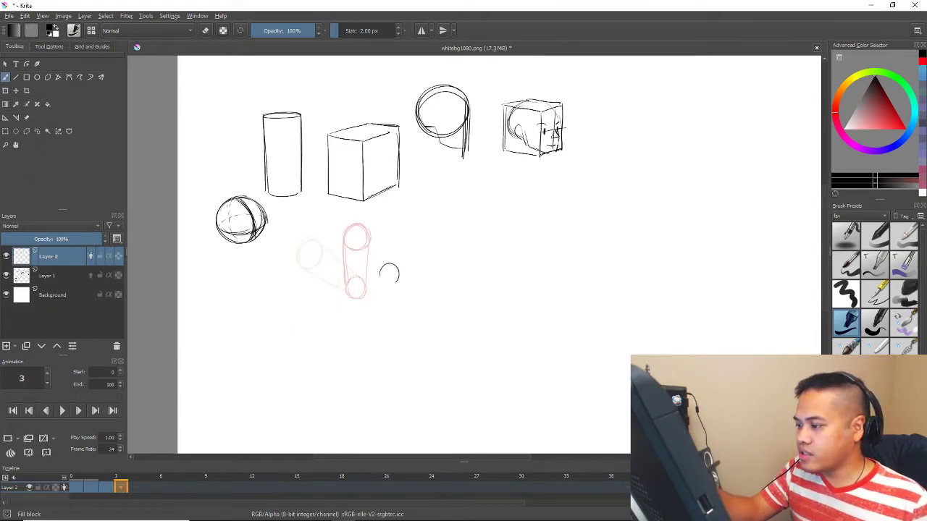
mouse_move(394, 283)
mouse_down()
mouse_move(385, 265)
mouse_move(384, 287)
mouse_move(348, 282)
mouse_up()
key(ctrl+z)
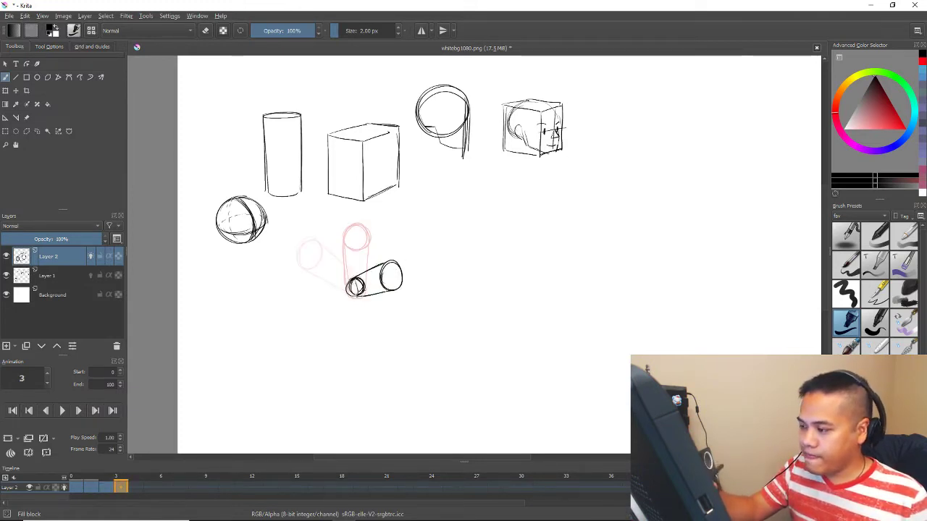
key(Right)
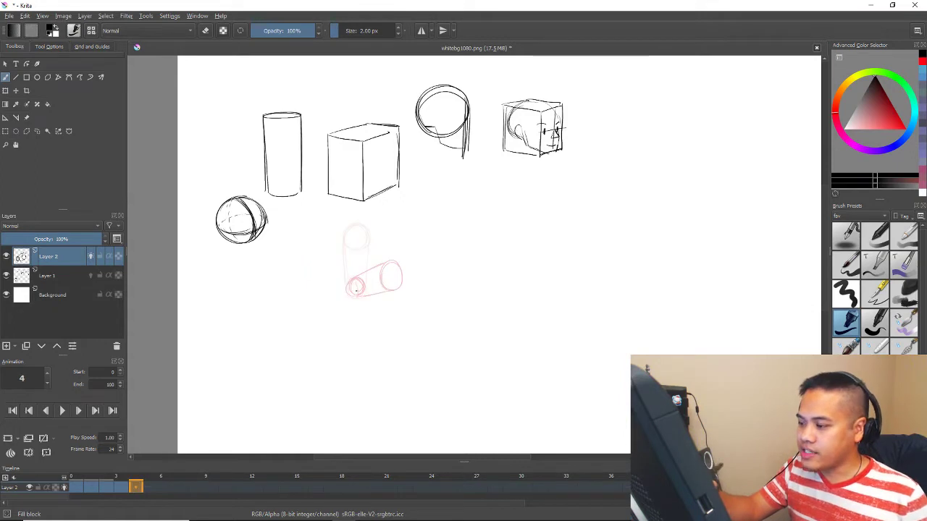
drag(354, 278, 392, 296)
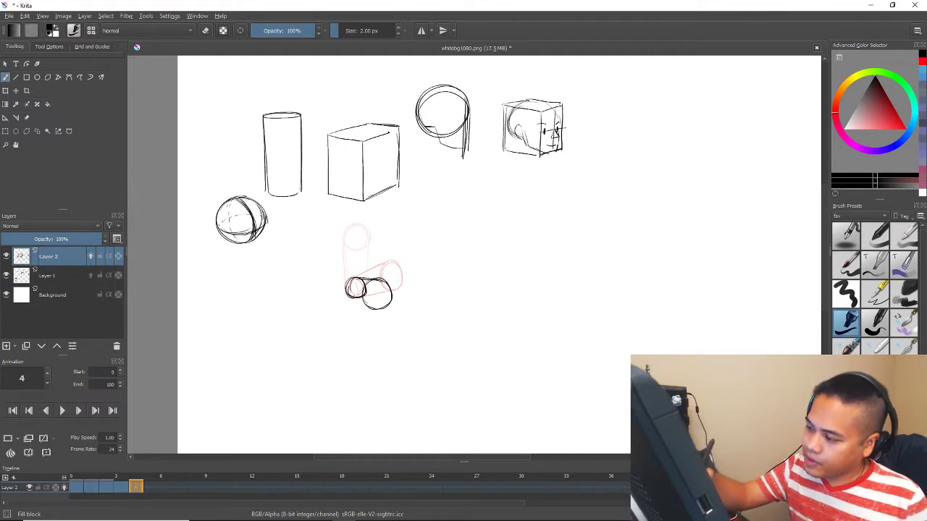
Set the frame rate to 12 and play back frames 0 to 4 of Layer 2
click(77, 489)
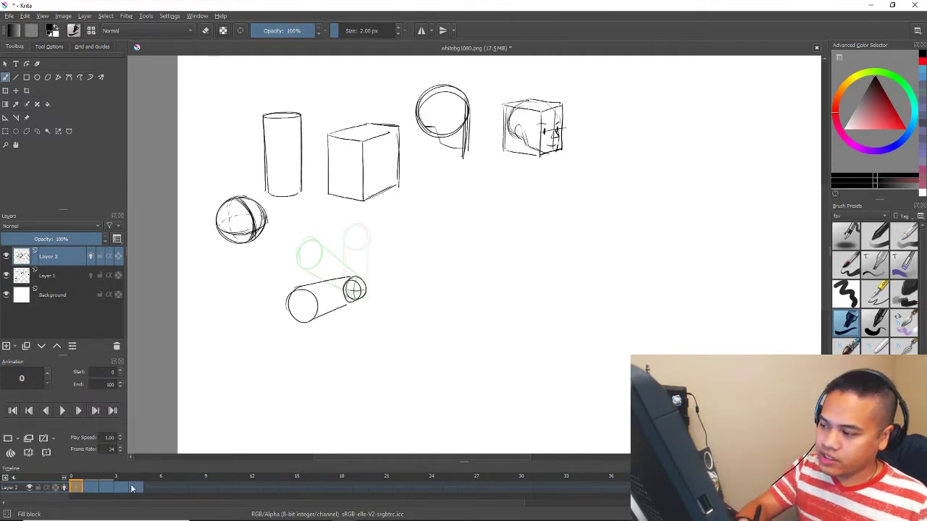
shift+click(135, 488)
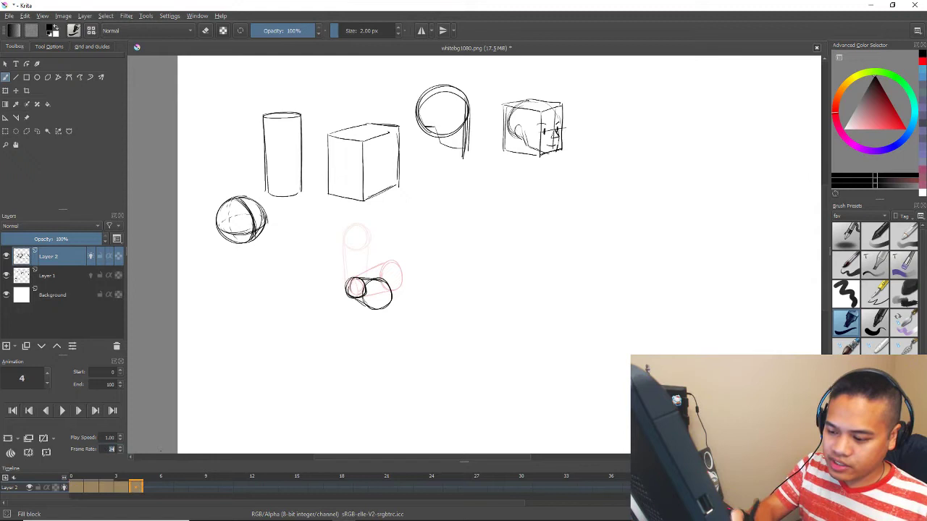
text(12)
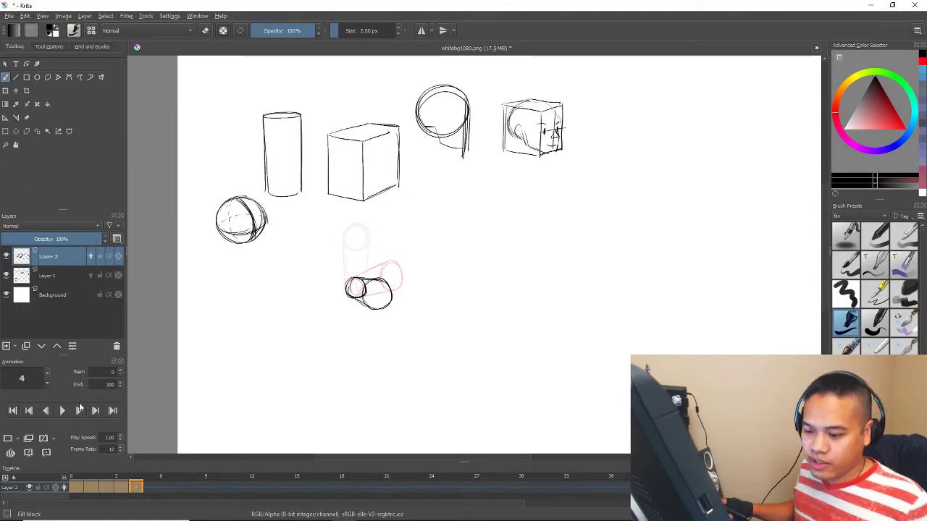
click(62, 410)
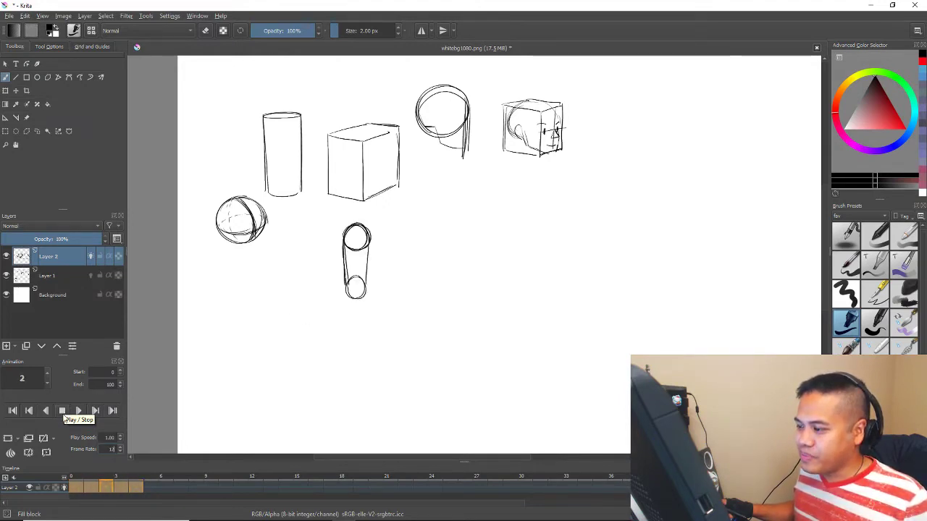
click(65, 416)
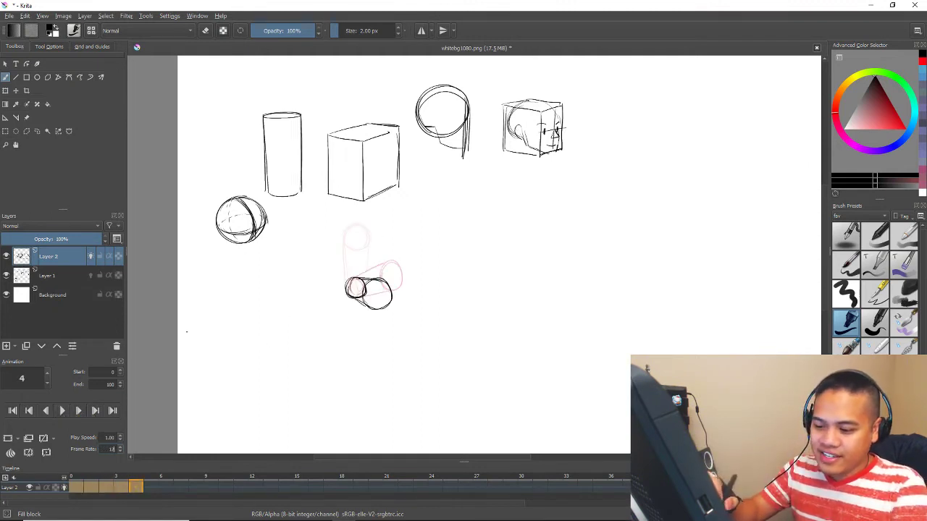
Sketch a tapered torso below the arm joint on Layer 1, with a vertical contour line and the sides of a second arm
click(74, 276)
mouse_move(346, 290)
mouse_down()
mouse_move(364, 372)
mouse_move(362, 362)
mouse_move(405, 348)
mouse_up()
key(ctrl+z)
drag(357, 278, 387, 276)
drag(391, 277, 403, 343)
key(ctrl+z)
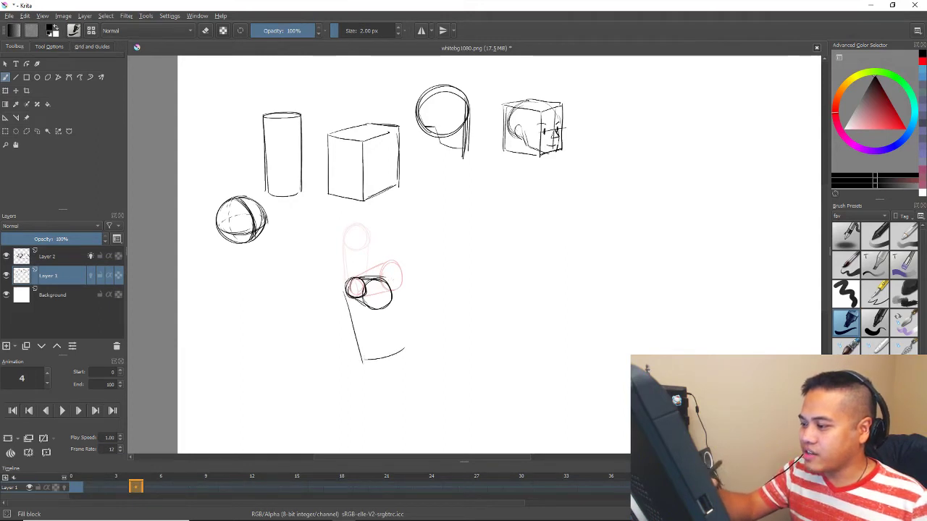
drag(360, 278, 397, 272)
drag(398, 273, 406, 349)
drag(388, 282, 395, 341)
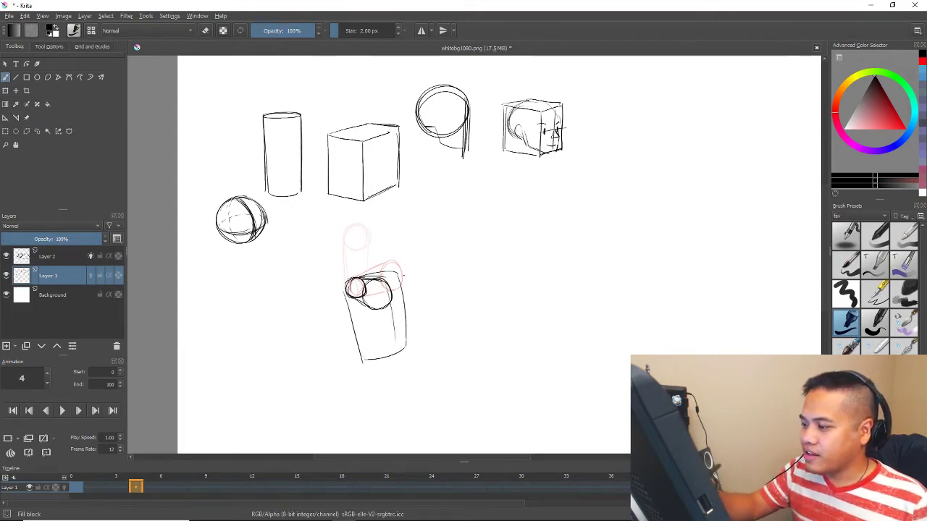
drag(399, 273, 408, 289)
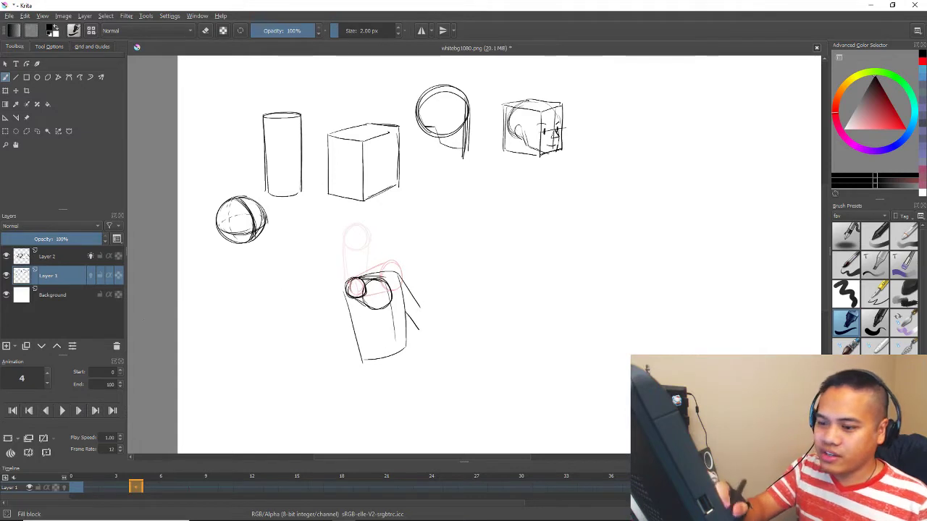
Play back frames 0 to 4 of Layer 2 to check the arm's rotation against the torso
click(63, 258)
click(81, 488)
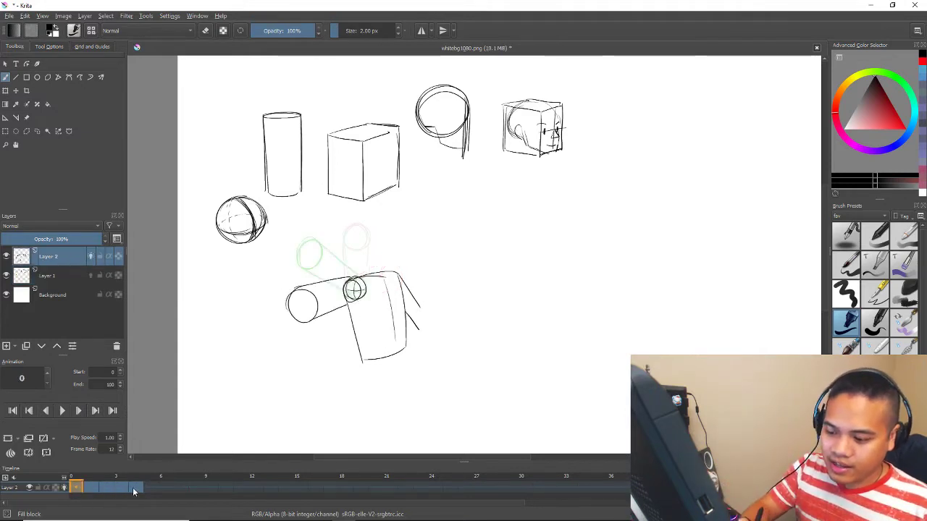
shift+click(135, 489)
key(space)
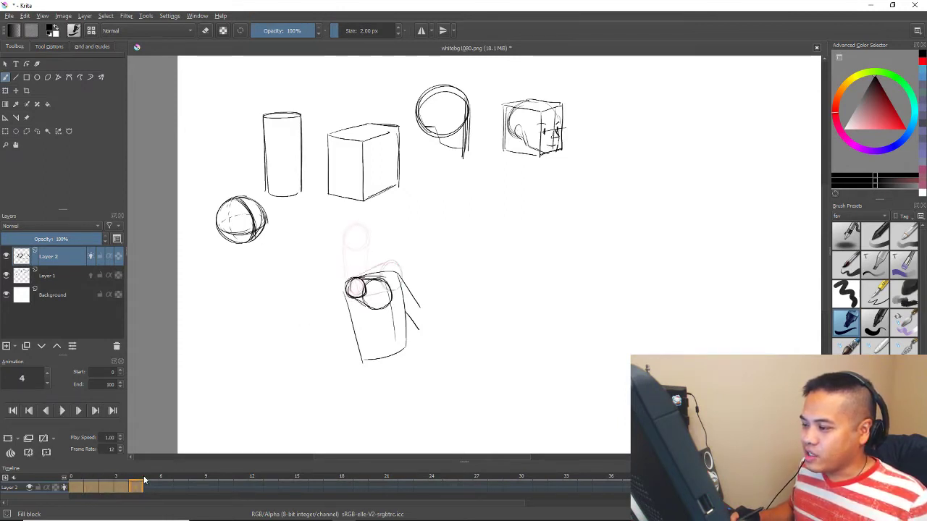
key(space)
Sketch a rounded shoulder and upper arm in the empty space beside the torso on frame 4
drag(457, 250, 424, 228)
key(ctrl+r)
key(b)
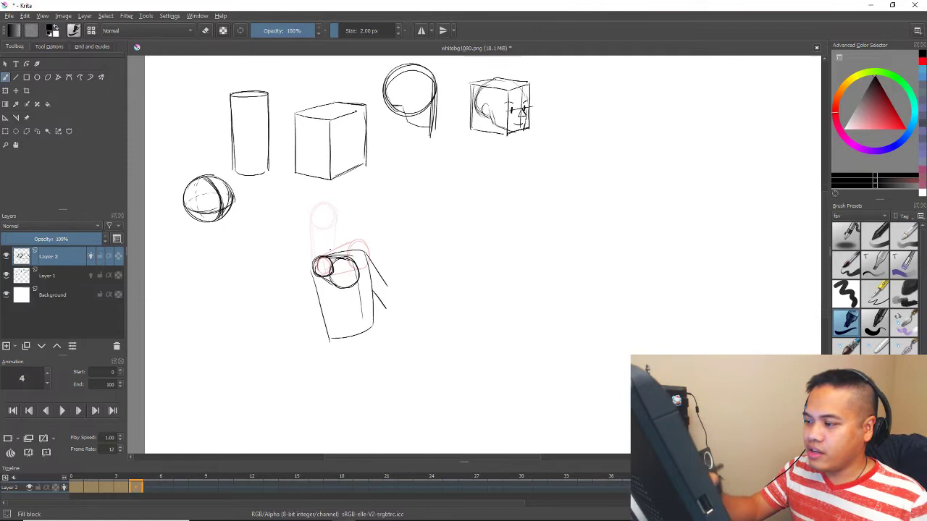
drag(517, 199, 441, 199)
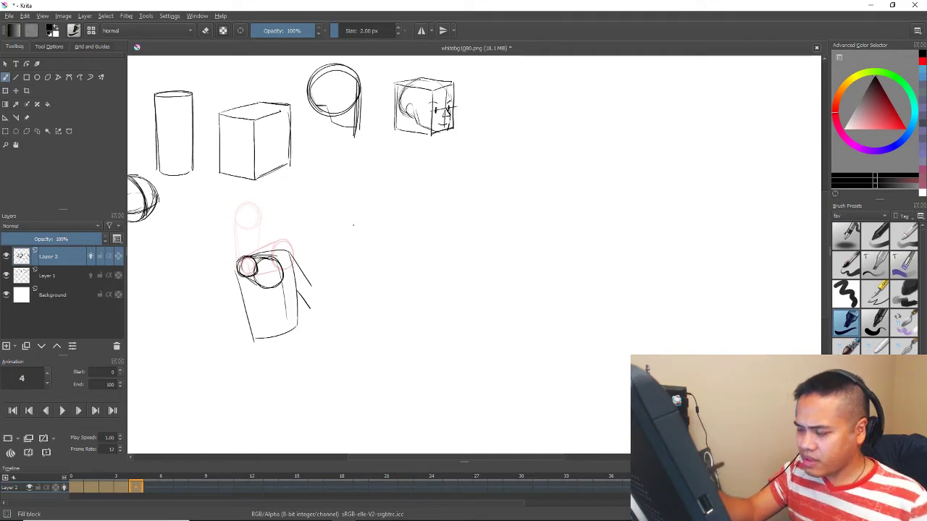
drag(427, 198, 431, 194)
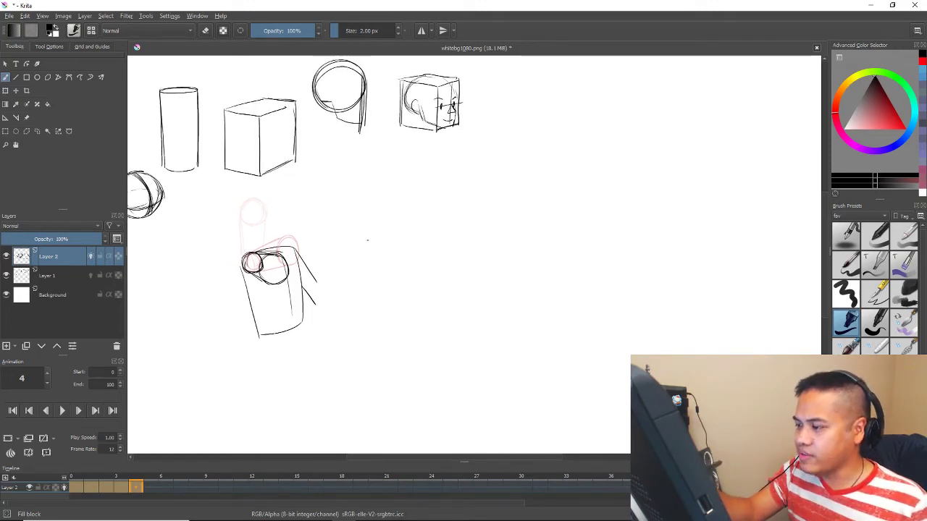
mouse_move(357, 244)
mouse_down()
mouse_move(351, 298)
mouse_move(366, 306)
mouse_move(375, 279)
mouse_move(370, 304)
mouse_up()
key(ctrl+z)
drag(396, 216, 355, 246)
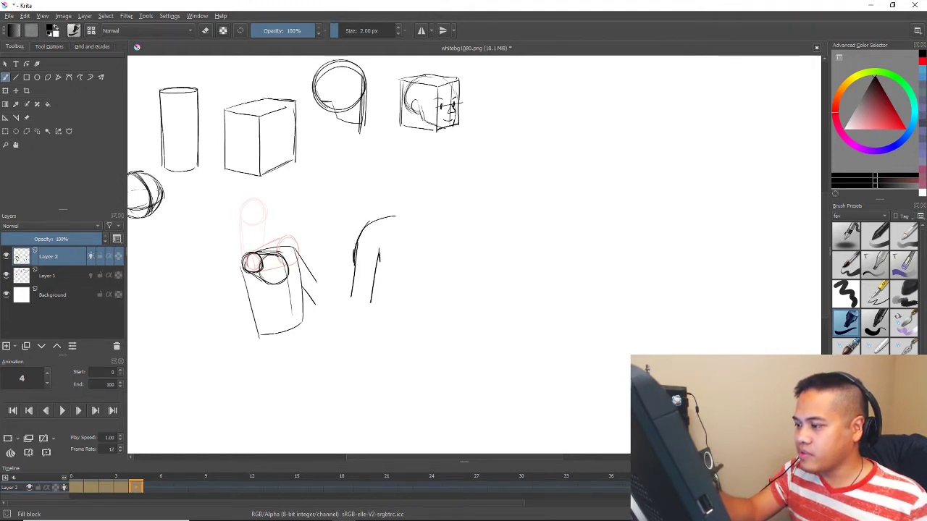
mouse_move(360, 237)
mouse_down()
mouse_move(355, 265)
mouse_move(362, 261)
mouse_up()
key(ctrl+z)
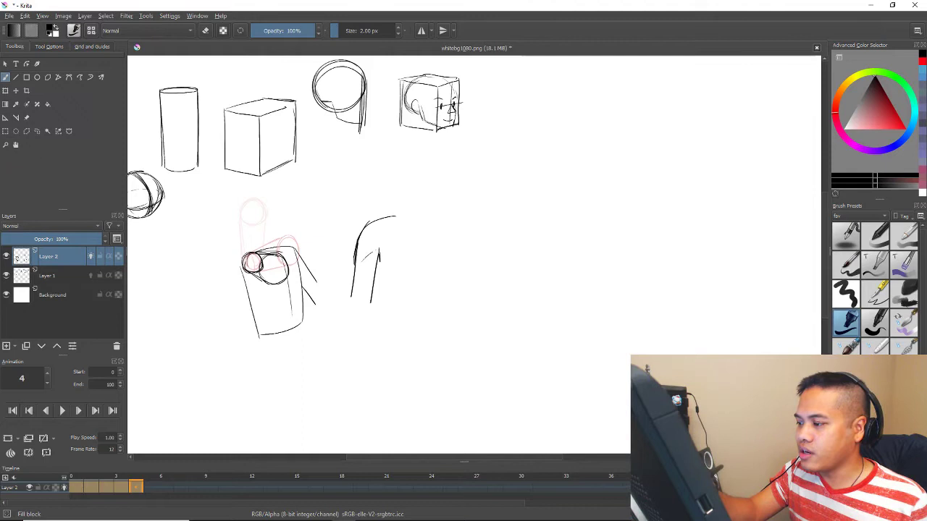
drag(381, 226, 378, 249)
key(ctrl+z)
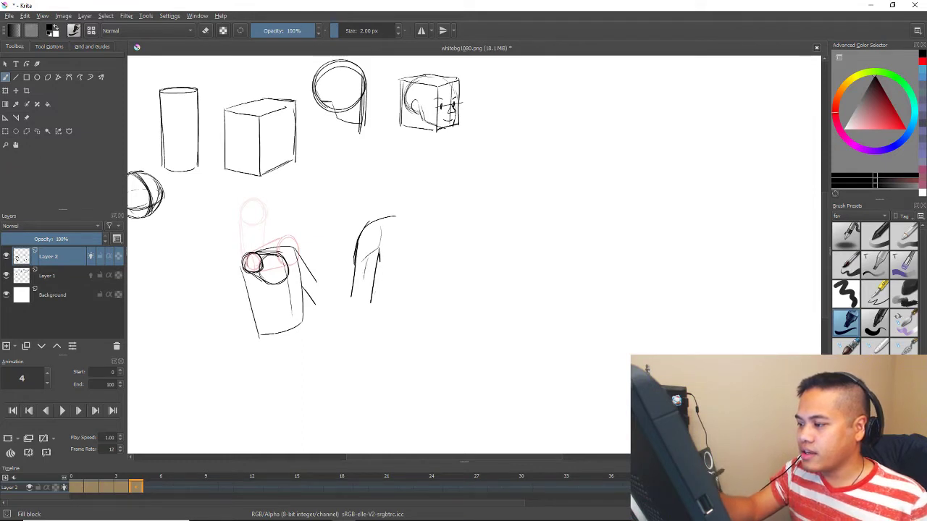
Sketch a bent arm beside the shoulder on frame 4, with a bulging muscle and two small arrows pointing towards each other
mouse_move(438, 233)
mouse_down()
mouse_move(425, 236)
mouse_move(453, 226)
mouse_up()
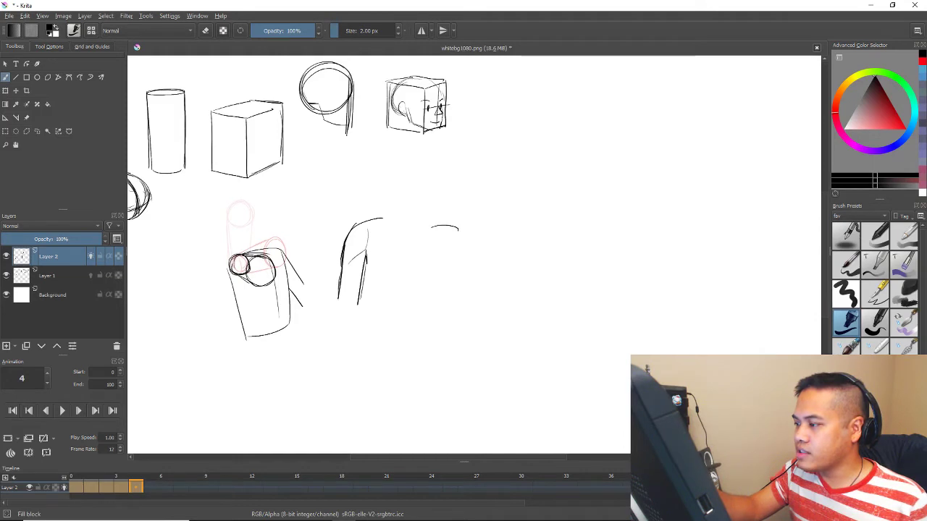
key(ctrl+z)
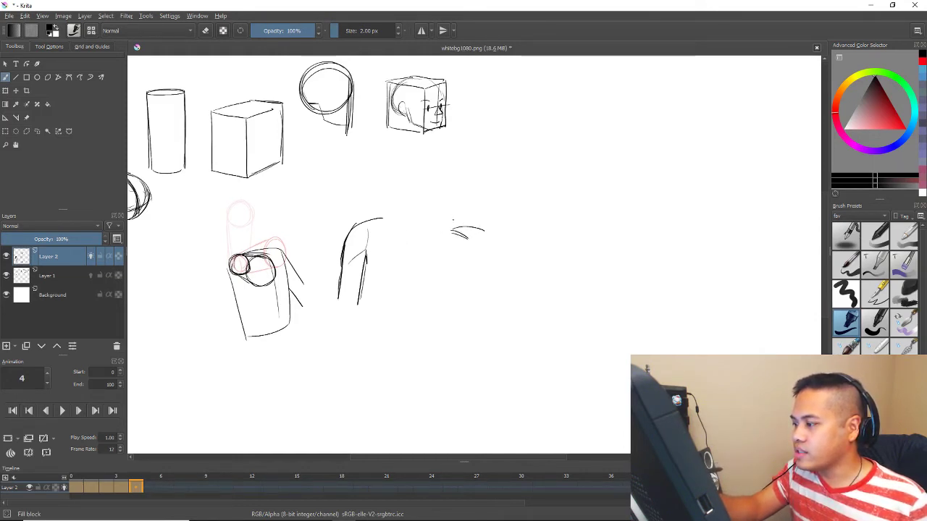
mouse_move(480, 220)
mouse_down()
mouse_move(489, 219)
mouse_move(477, 259)
mouse_up()
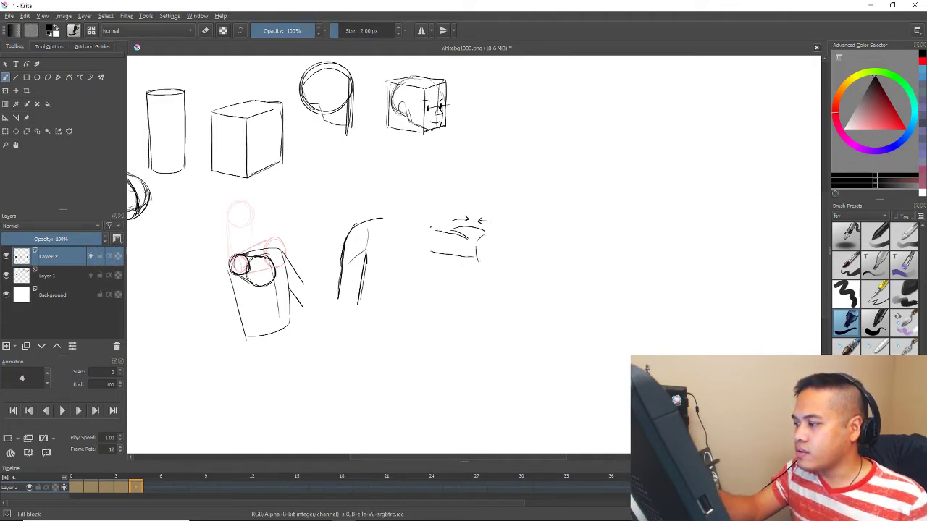
mouse_move(422, 208)
mouse_down()
mouse_move(410, 244)
mouse_move(432, 234)
mouse_move(414, 245)
mouse_up()
key(ctrl+z)
key(ctrl+z)
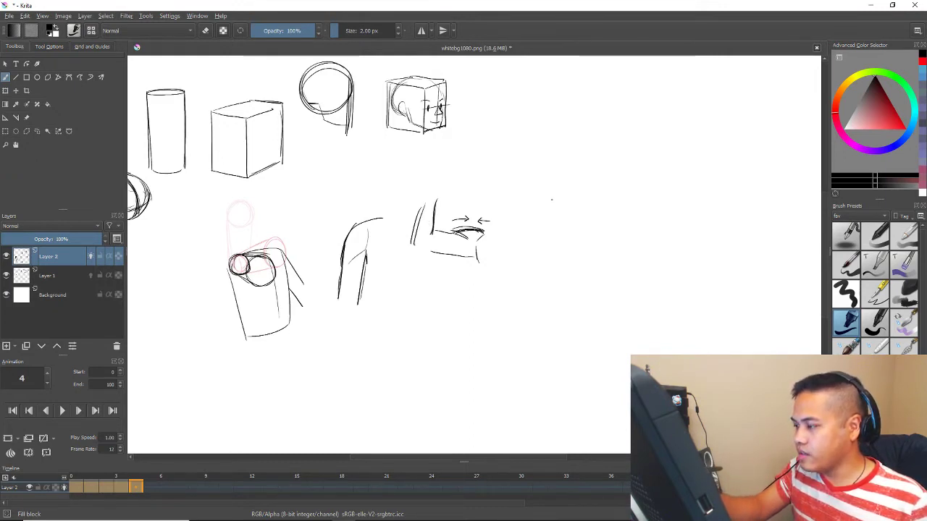
Select the shoulder and bent-arm sketches on frame 4, delete them and clear the selection
key(Left)
key(Right)
key(ctrl+r)
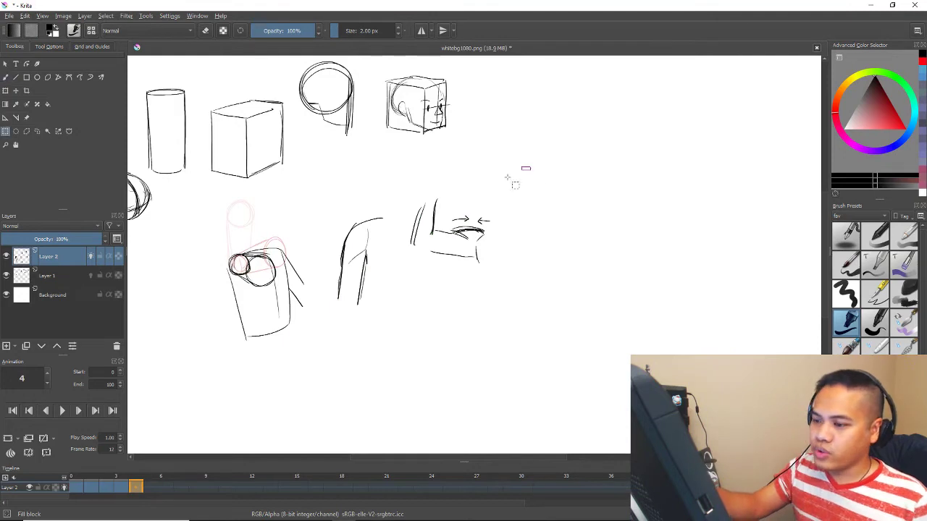
drag(530, 166, 330, 356)
key(Delete)
key(ctrl+shift+a)
key(b)
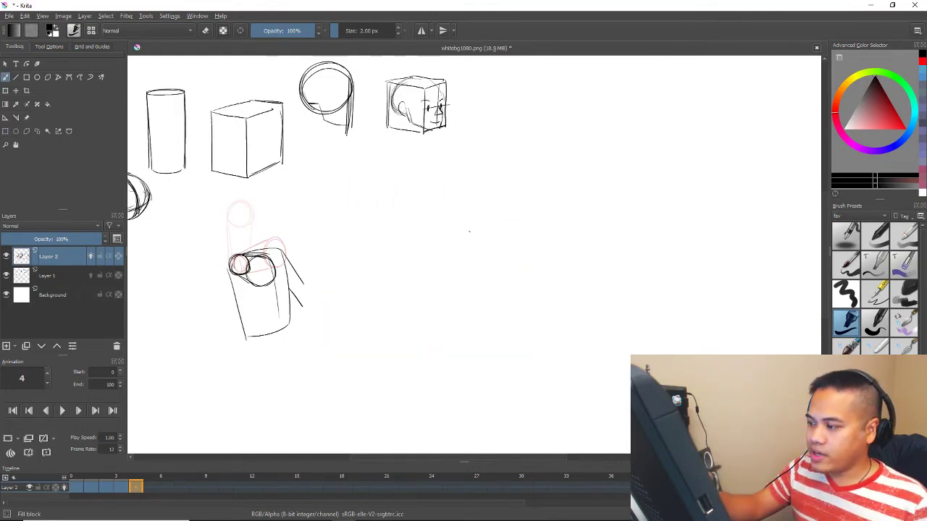
Return to frame 0 and sketch an egg-shaped rib cage with a lower arch on Layer 1, in the space beside the torso
key(Left)
key(Left)
key(Left)
key(Left)
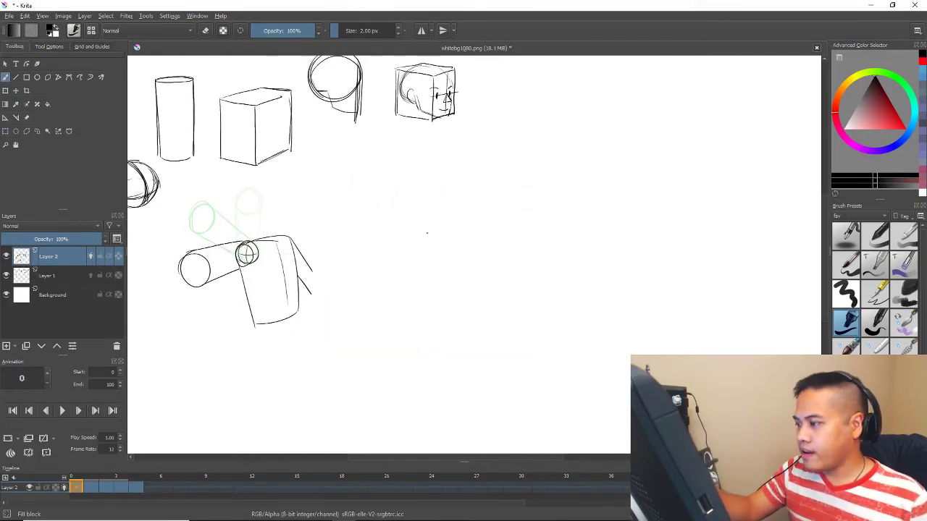
click(65, 278)
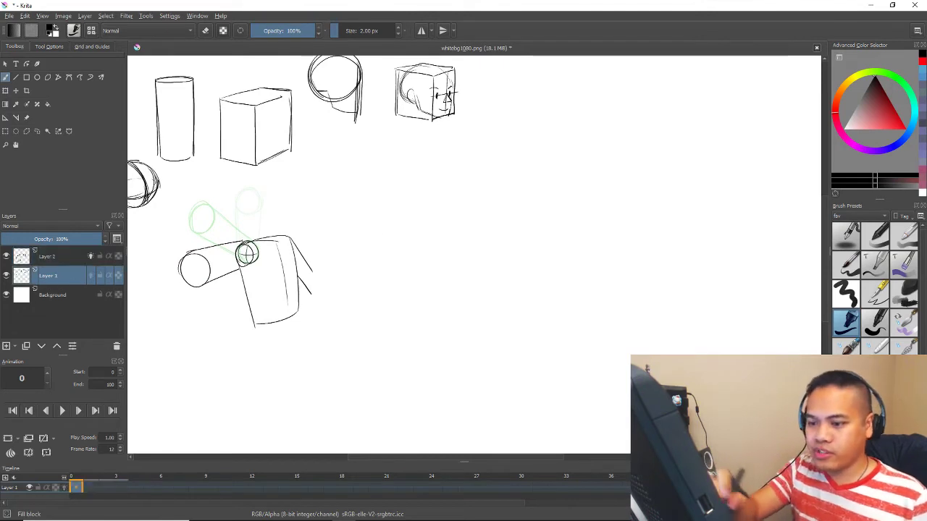
mouse_move(414, 259)
mouse_down()
mouse_move(464, 272)
mouse_move(442, 234)
mouse_move(461, 257)
mouse_move(420, 291)
mouse_move(438, 304)
mouse_up()
mouse_move(452, 242)
mouse_down()
mouse_move(461, 279)
mouse_move(438, 310)
mouse_up()
drag(460, 258, 467, 296)
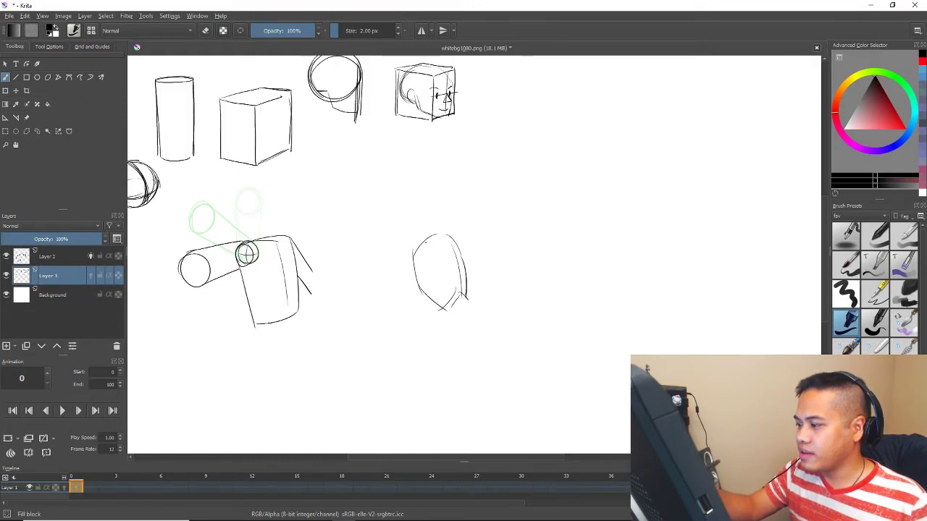
drag(434, 236, 450, 235)
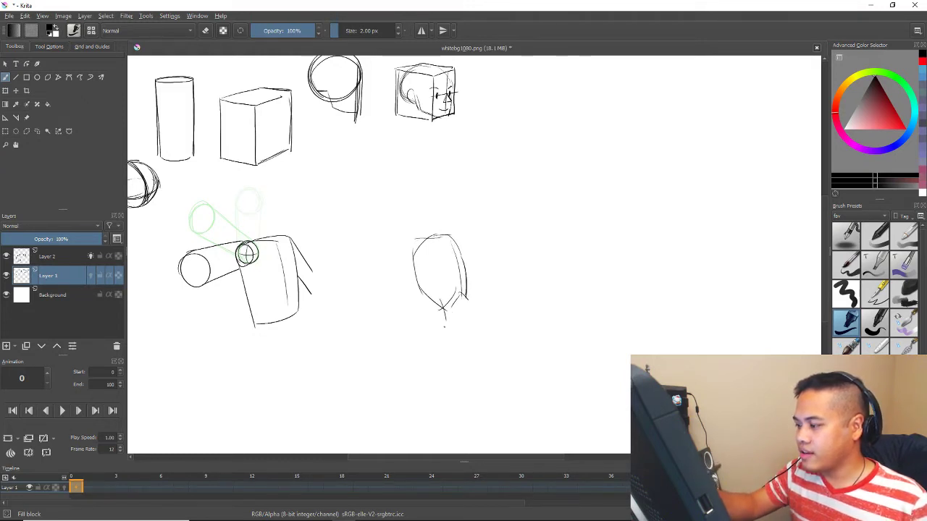
Draw a tilted box for the pelvis below the rib cage and connect the two with waist lines
drag(429, 335, 444, 344)
mouse_move(450, 344)
mouse_down()
mouse_move(473, 333)
mouse_move(420, 365)
mouse_move(436, 374)
mouse_up()
key(ctrl+z)
key(ctrl+z)
drag(443, 376, 459, 368)
drag(471, 336, 461, 366)
drag(471, 337, 457, 359)
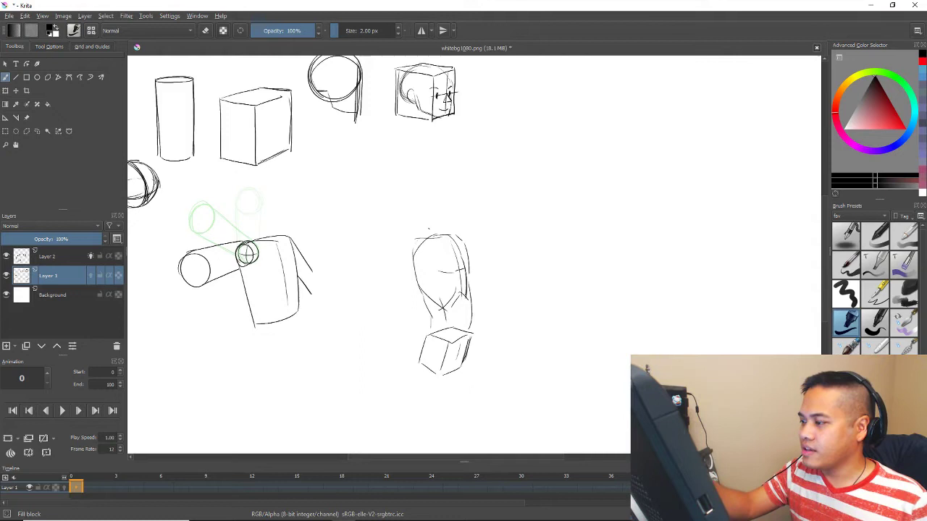
Sketch a head above the rib cage from a round cranium with a flat face and jaw
mouse_move(413, 188)
mouse_down()
mouse_move(455, 197)
mouse_move(441, 226)
mouse_up()
key(ctrl+z)
key(ctrl+z)
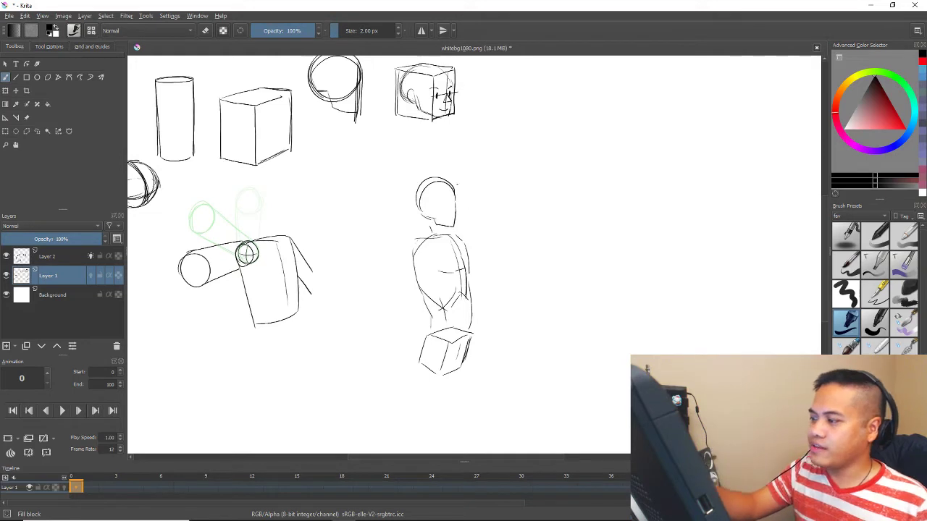
Move the head slightly upward from the rib cage, clear the selection and add a short neck line
key(l)
mouse_move(467, 175)
mouse_down()
mouse_move(479, 218)
mouse_move(426, 230)
mouse_move(478, 158)
mouse_up()
key(ctrl+t)
drag(457, 220, 457, 217)
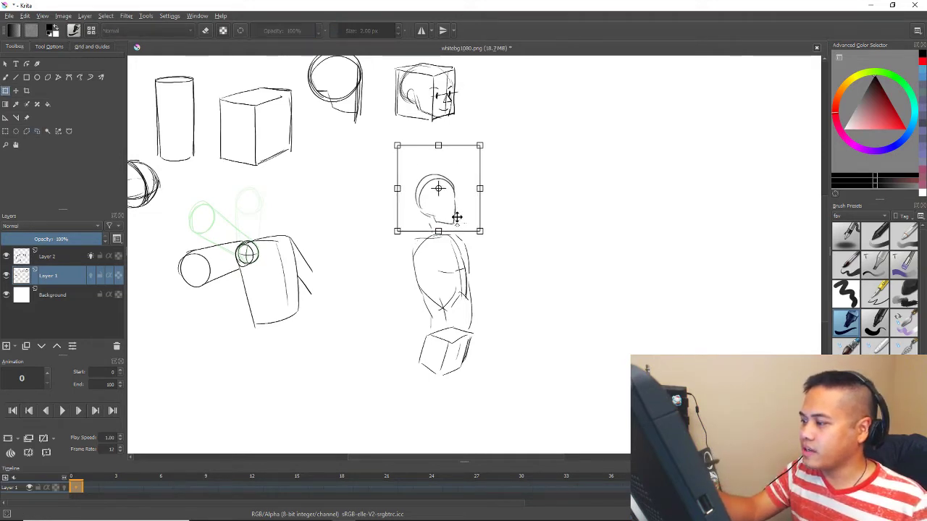
key(b)
key(ctrl+shift+a)
key(ctrl+r)
key(b)
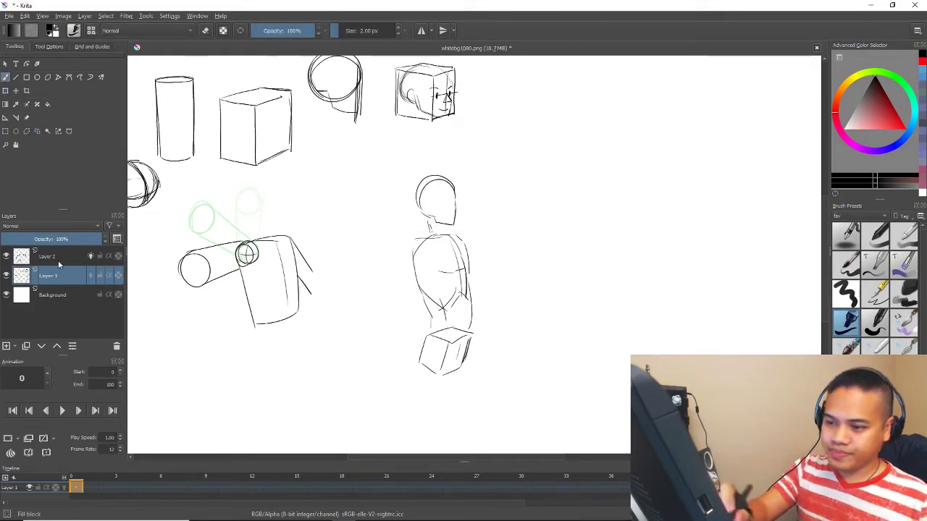
Outline the figure's near shoulder with rounded curves against the rib cage on frame 0 of Layer 2
key(Page_Up)
key(Right)
key(Left)
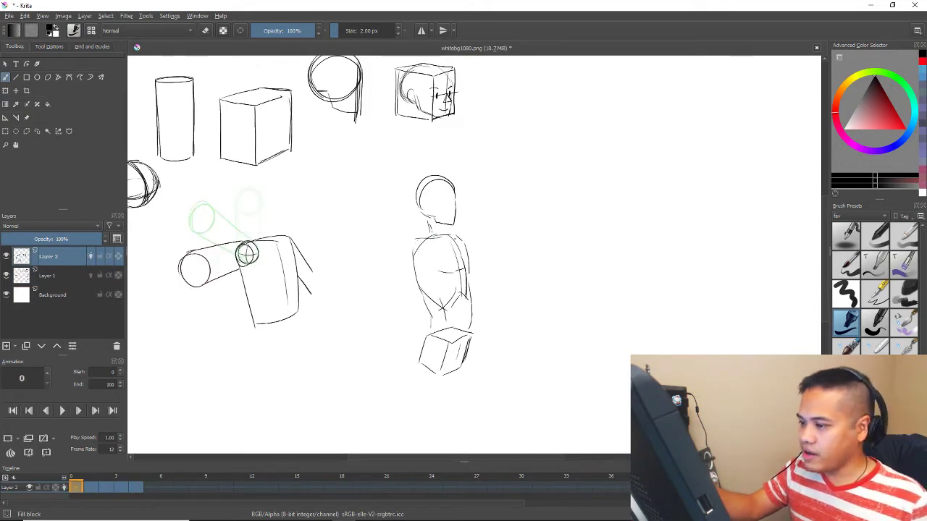
click(410, 261)
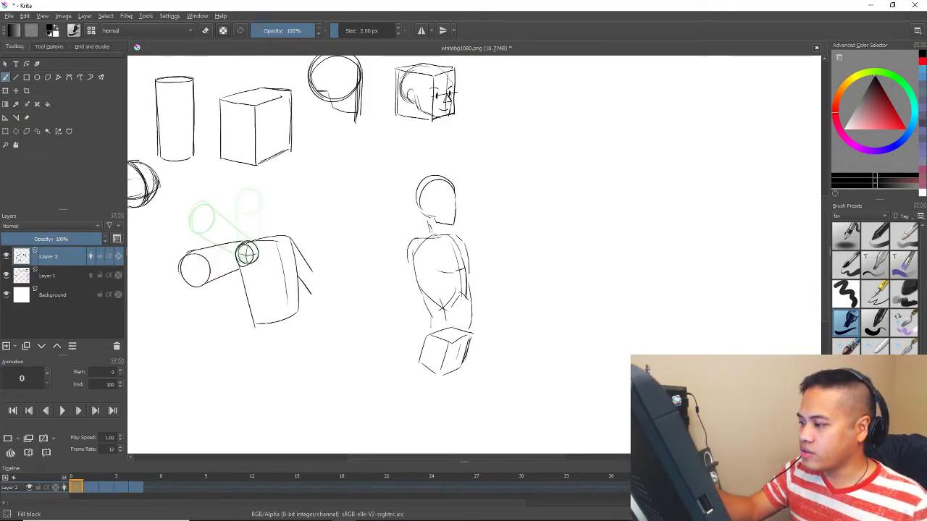
mouse_move(416, 239)
mouse_down()
mouse_move(428, 259)
mouse_move(407, 284)
mouse_move(425, 296)
mouse_up()
key(ctrl+z)
key(ctrl+z)
key(ctrl+z)
key(ctrl+z)
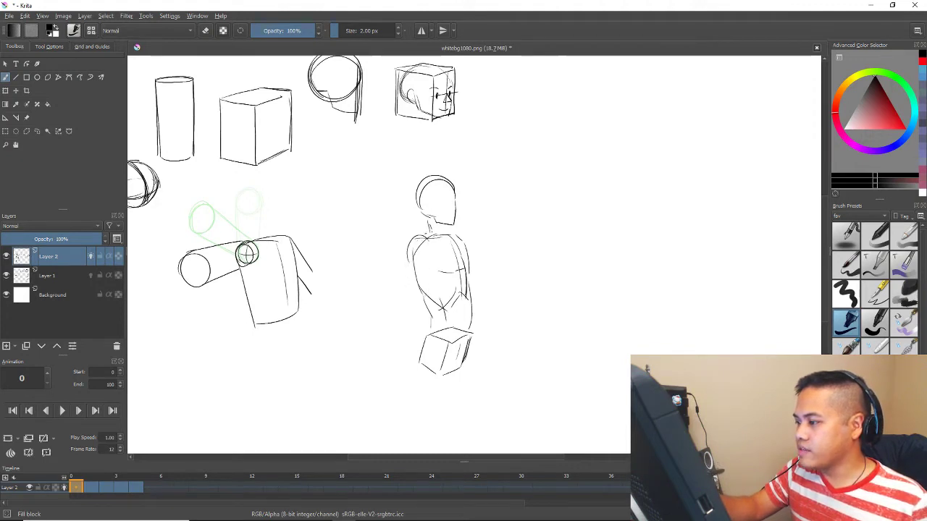
Draw both sides of a straight arm hanging from the shoulder down beside the pelvis box on frame 0
mouse_move(426, 238)
mouse_down()
mouse_move(404, 269)
mouse_move(401, 298)
mouse_up()
key(ctrl+z)
drag(406, 263, 406, 357)
click(398, 307)
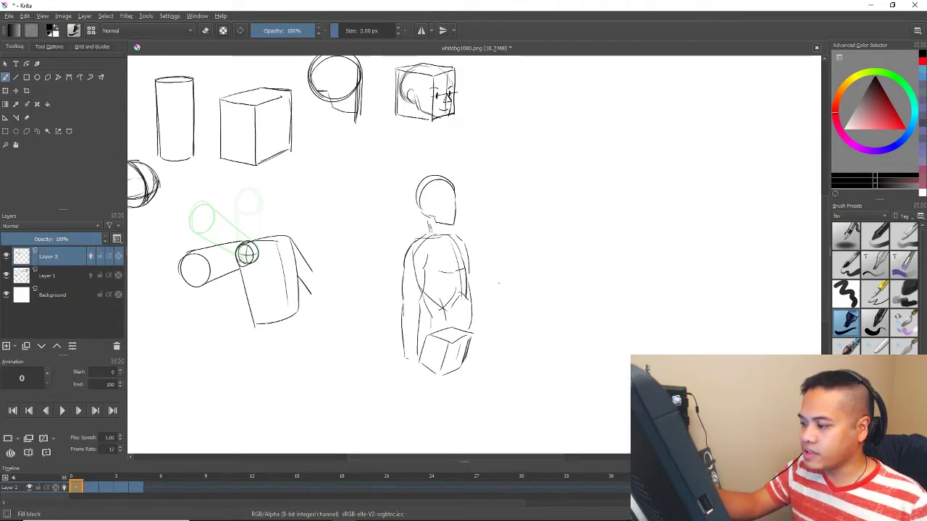
Draw the shoulder and upper arm on frame 1, angled slightly outward from the onion-skinned arm of frame 0
key(Right)
key(Left)
key(Right)
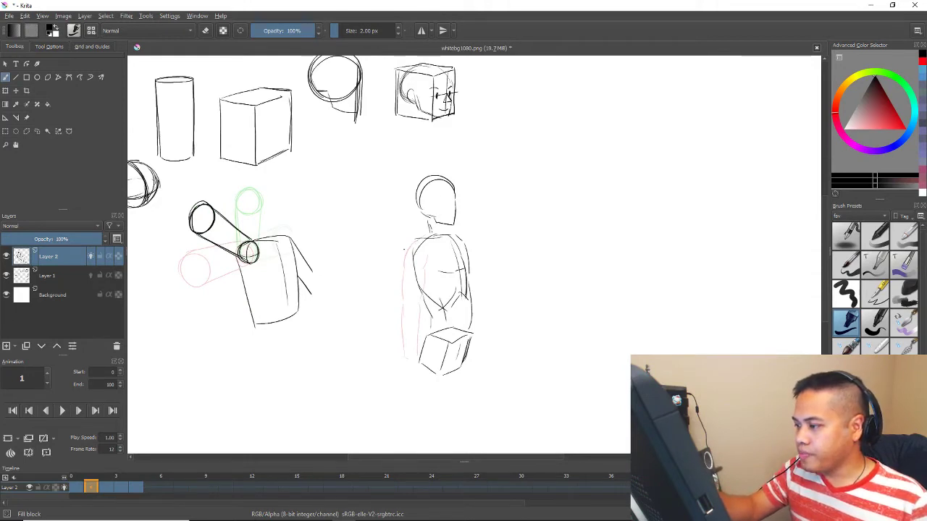
drag(411, 242, 402, 262)
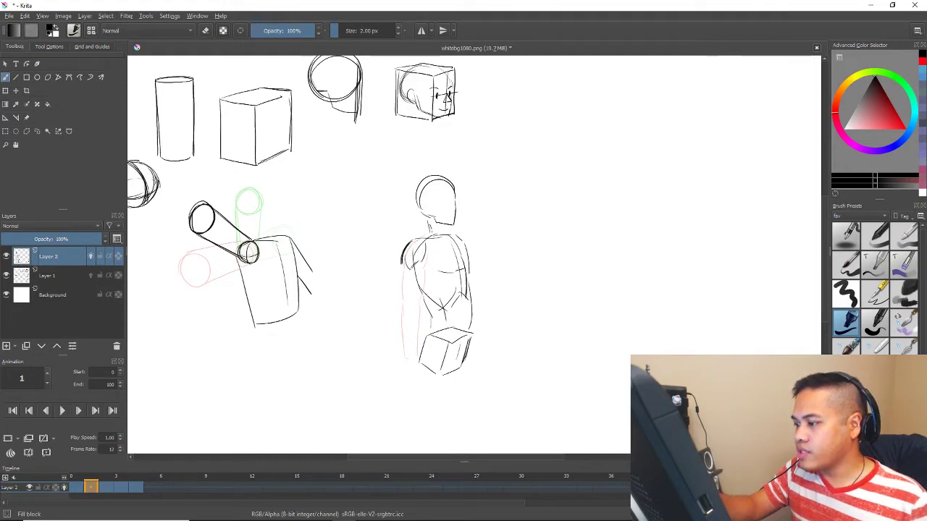
drag(402, 262, 398, 294)
key(ctrl+z)
mouse_move(420, 263)
mouse_down()
mouse_move(415, 293)
mouse_move(408, 250)
mouse_move(396, 289)
mouse_up()
key(slash)
key(slash)
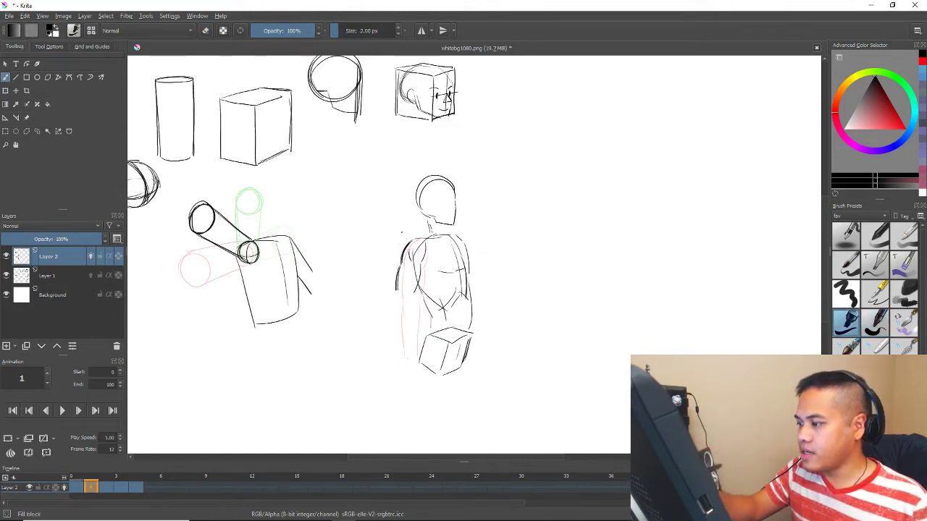
Try marking vertical direction arrows beside the upper arm on frame 1 and undo them
mouse_move(378, 245)
mouse_down()
mouse_move(377, 286)
mouse_move(377, 268)
mouse_up()
key(ctrl+z)
drag(373, 272, 381, 272)
drag(374, 240, 375, 260)
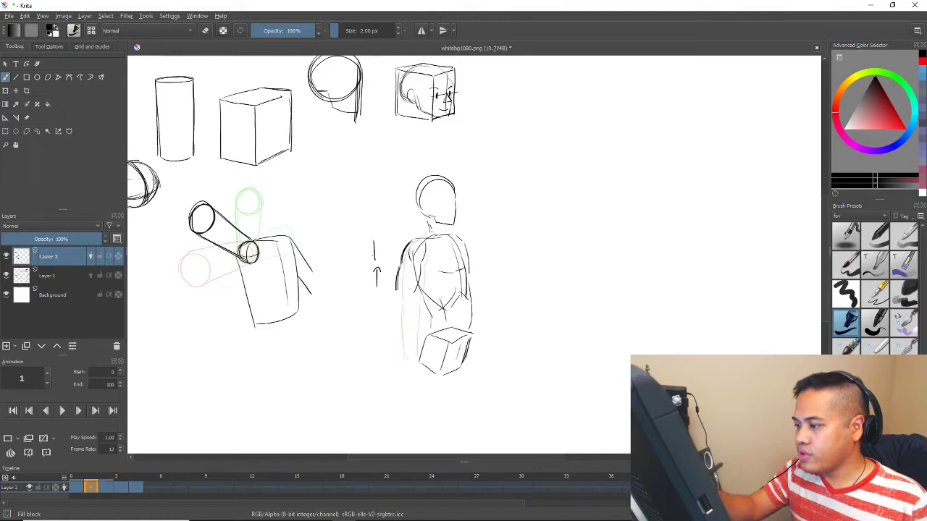
key(ctrl+z)
key(ctrl+z)
key(ctrl+z)
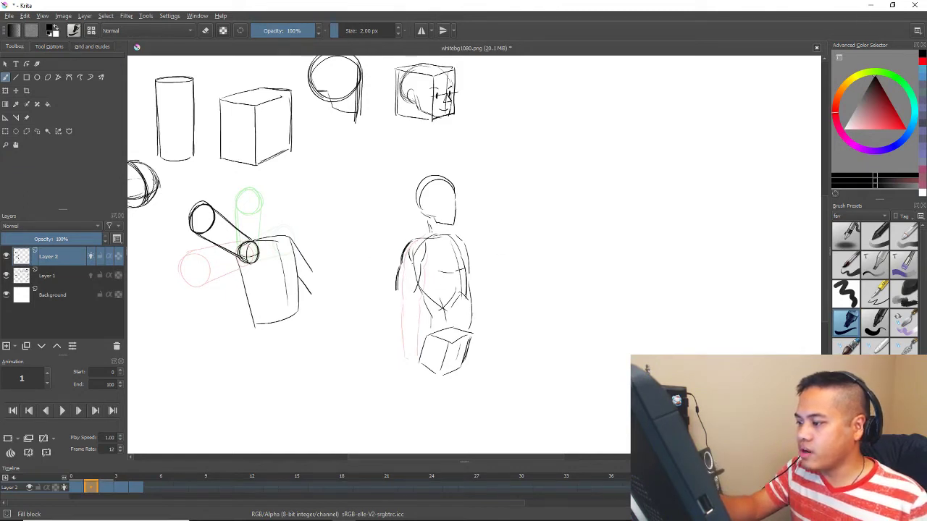
key(ctrl+z)
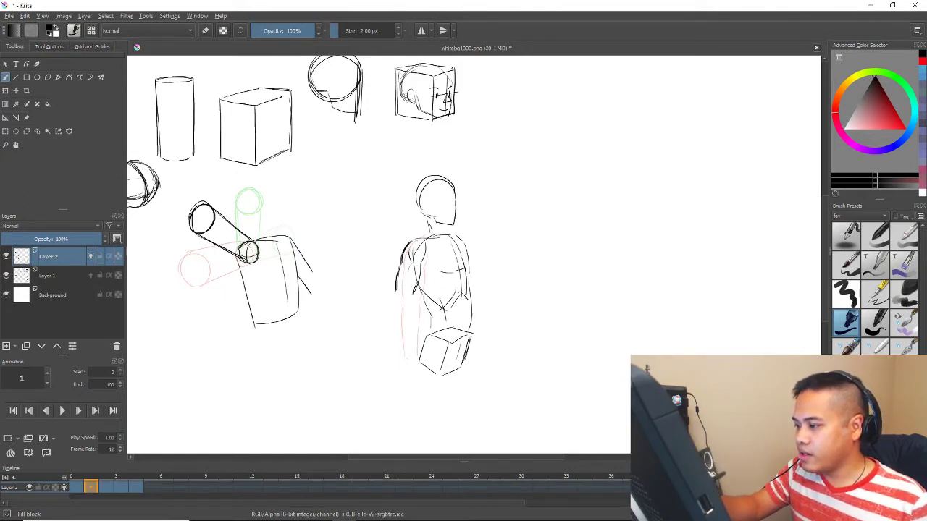
Try drawing the forearm below the elbow on frame 1 and flip between frames 0 and 1 to compare
drag(395, 296, 401, 334)
key(ctrl+z)
mouse_move(395, 296)
mouse_down()
mouse_move(403, 334)
mouse_move(413, 298)
mouse_up()
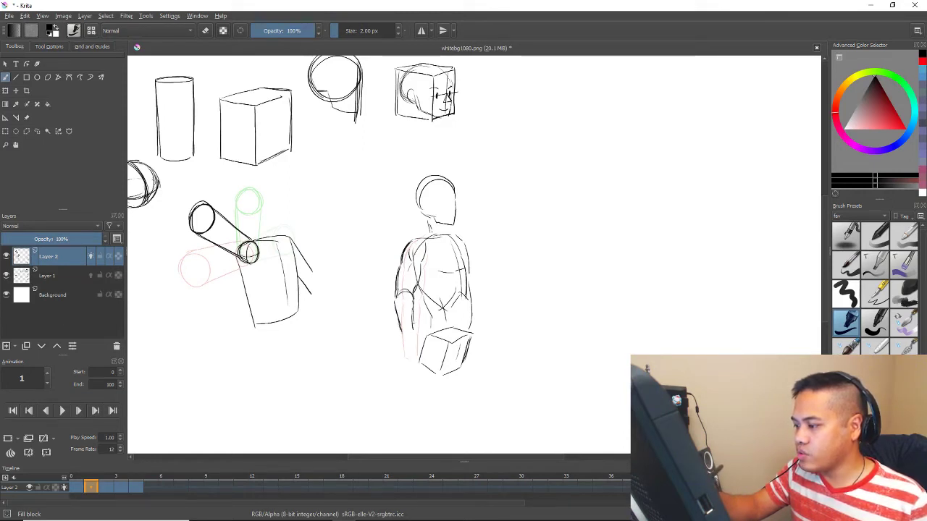
mouse_move(396, 314)
mouse_down()
mouse_move(401, 334)
mouse_move(407, 299)
mouse_move(400, 308)
mouse_up()
key(Left)
key(Right)
key(Left)
key(Right)
key(slash)
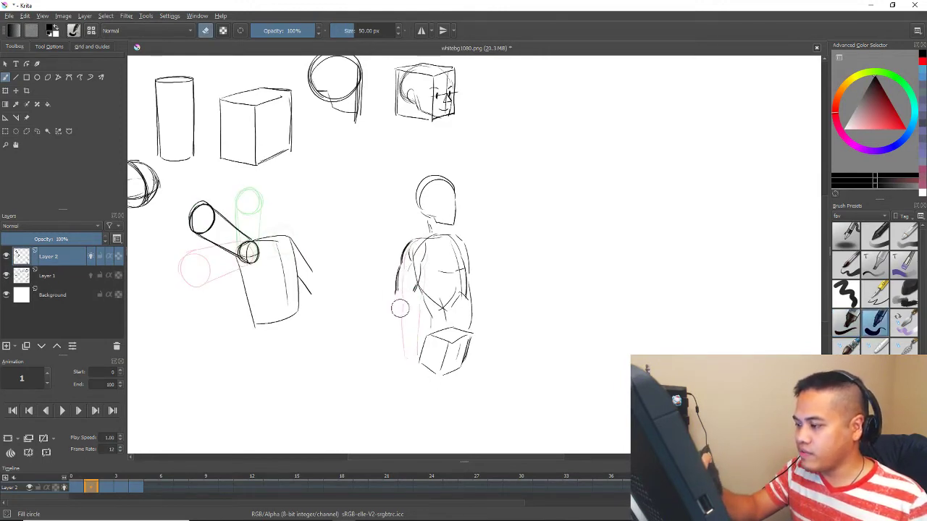
Try sketching a larger ring around the far end of the cylinder arm on frame 1 and undo it
key(/)
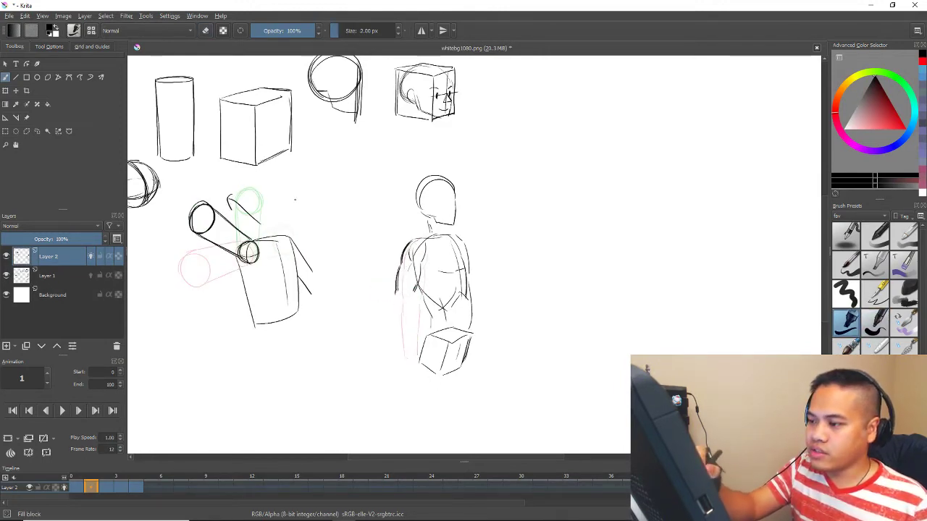
mouse_move(218, 192)
mouse_down()
mouse_move(181, 226)
mouse_move(210, 187)
mouse_up()
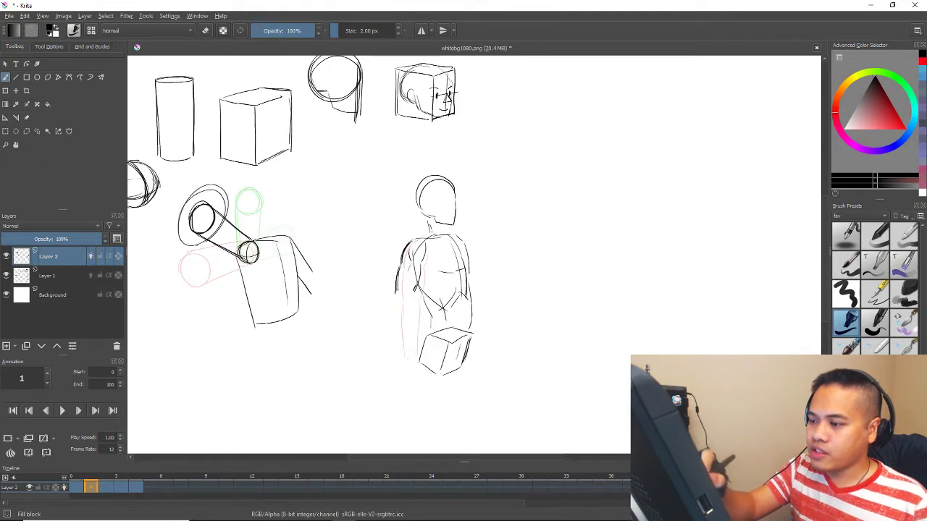
key(ctrl+z)
Draw both sides of the forearm on frame 1, running from the elbow down beside the pelvis box
drag(405, 290, 397, 338)
key(e)
click(846, 321)
drag(417, 290, 414, 315)
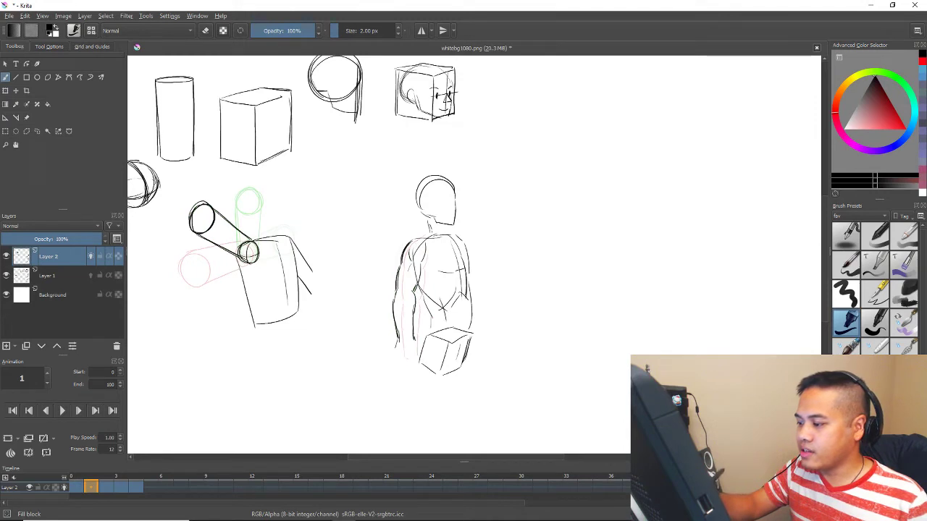
Draw the figure's arm on frame 2 with the upper arm lifted outward, a round elbow and a short downward forearm, comparing with frame 1
key(Right)
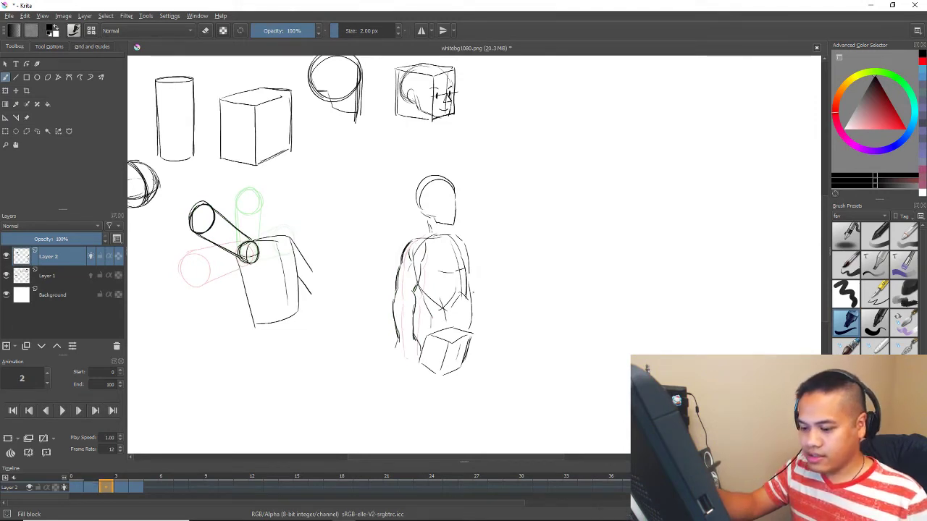
mouse_move(402, 246)
mouse_down()
mouse_move(425, 237)
mouse_move(423, 258)
mouse_move(375, 288)
mouse_move(393, 289)
mouse_move(375, 291)
mouse_move(389, 254)
mouse_up()
key(Left)
key(Right)
key(Left)
key(Right)
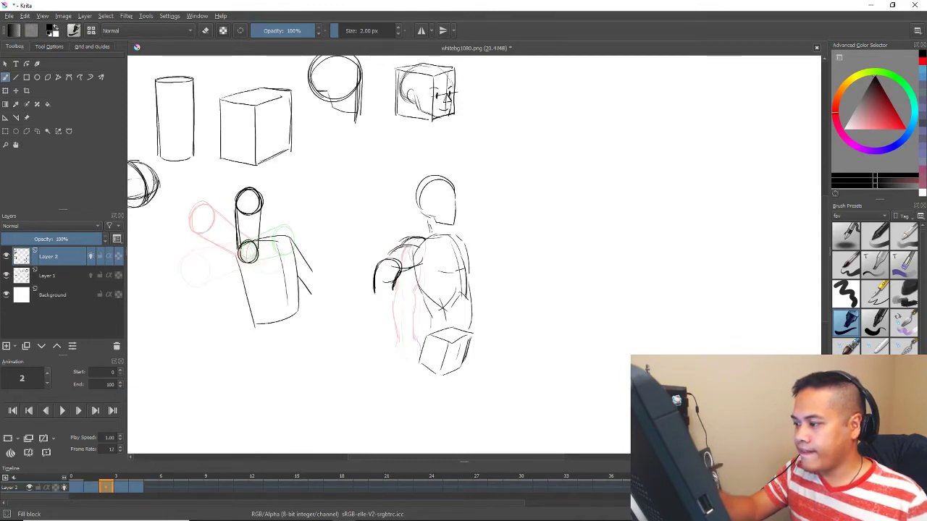
Flip through frames 1 to 3 to compare the poses of the figure's arm and the cylinder arm
key(Left)
key(Right)
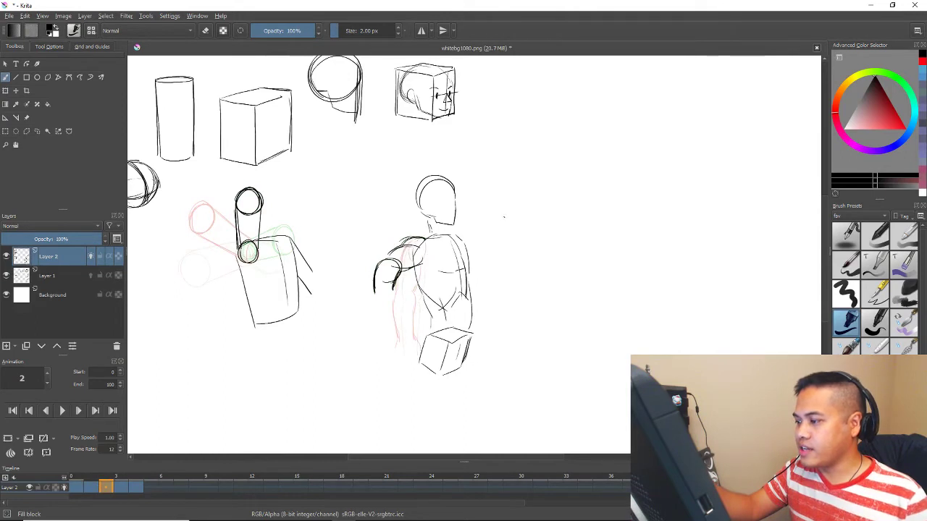
key(Left)
key(Right)
key(Left)
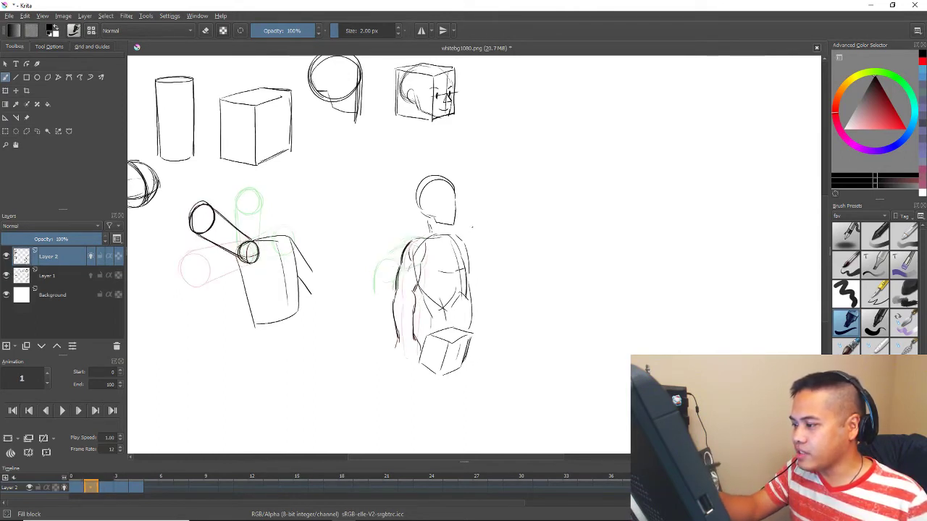
key(Right)
key(Right)
key(Left)
key(Right)
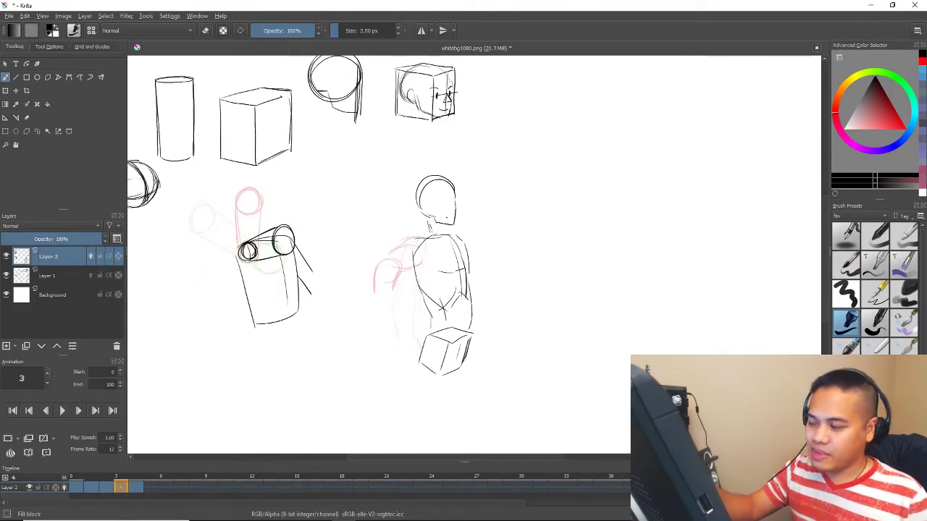
Draw the arm on frame 4 with a horizontal upper arm, a round elbow and a forearm pointing up
key(Right)
mouse_move(406, 237)
mouse_down()
mouse_move(430, 239)
mouse_move(424, 248)
mouse_move(384, 245)
mouse_move(396, 258)
mouse_move(370, 257)
mouse_up()
key(ctrl+z)
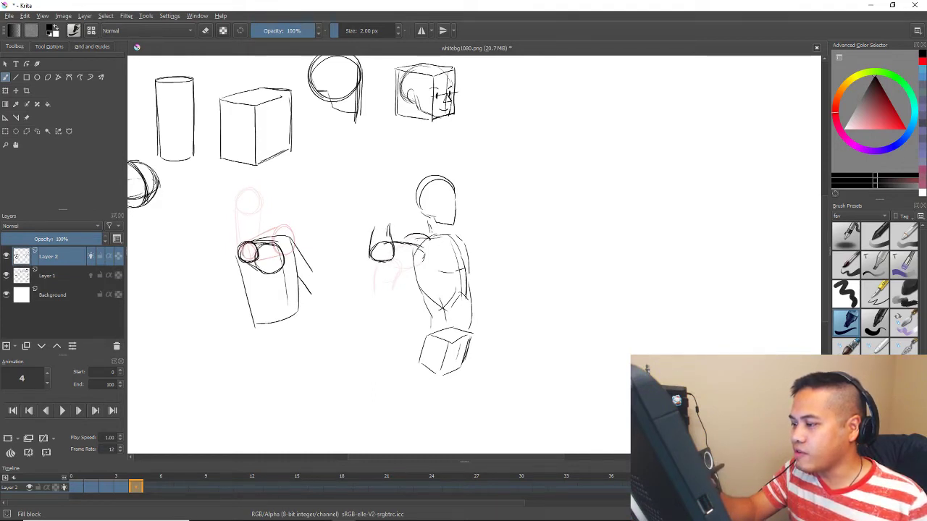
key(ctrl+z)
drag(390, 262, 420, 260)
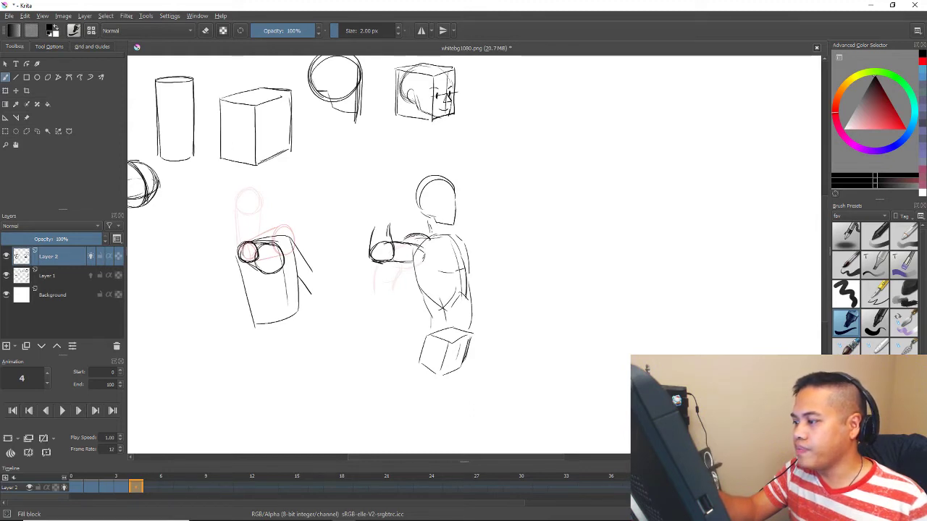
Close the upper end of the raised forearm with a rounded stroke on frame 4, comparing with frame 3
key(Left)
key(Right)
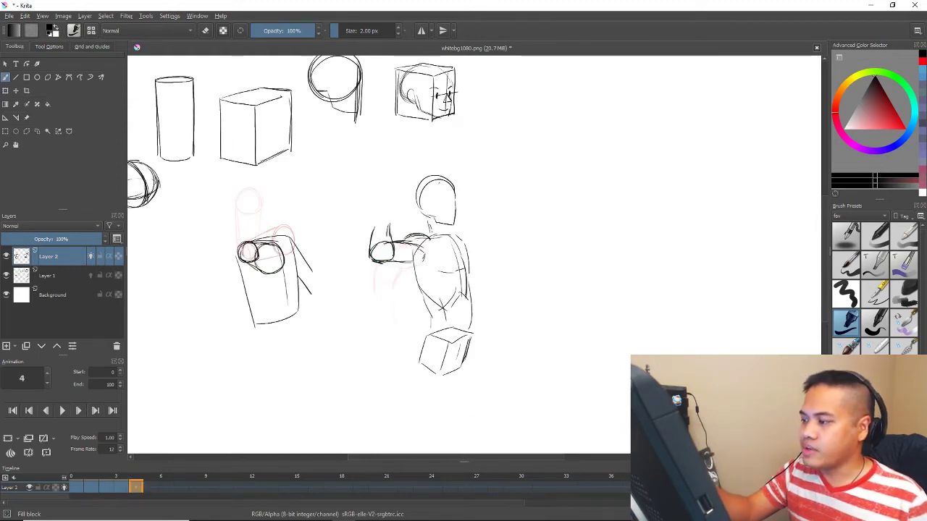
mouse_move(378, 220)
mouse_down()
mouse_move(372, 239)
mouse_move(391, 212)
mouse_up()
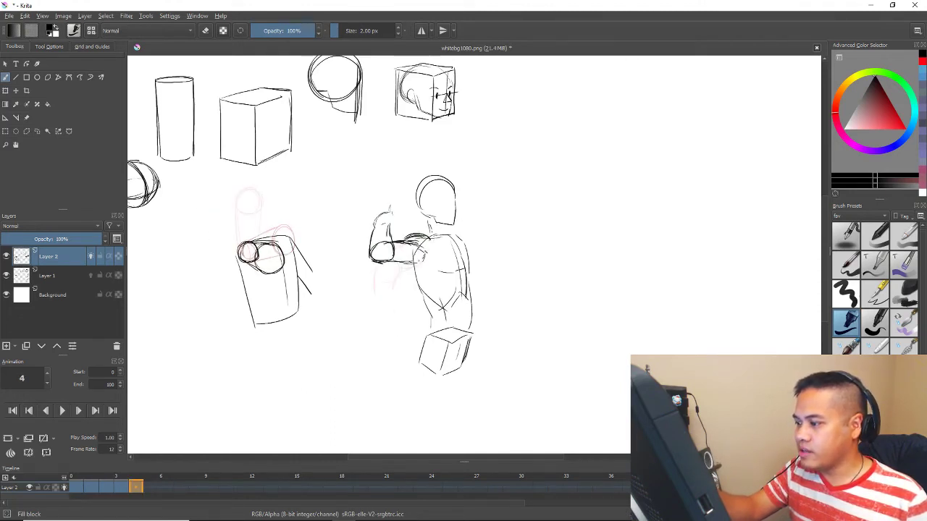
key(Left)
key(Right)
Lasso the elbow and forearm on frame 4, transform them slightly closer to the torso, and deselect
key(l)
mouse_move(395, 202)
mouse_down()
mouse_move(393, 274)
mouse_move(393, 178)
mouse_up()
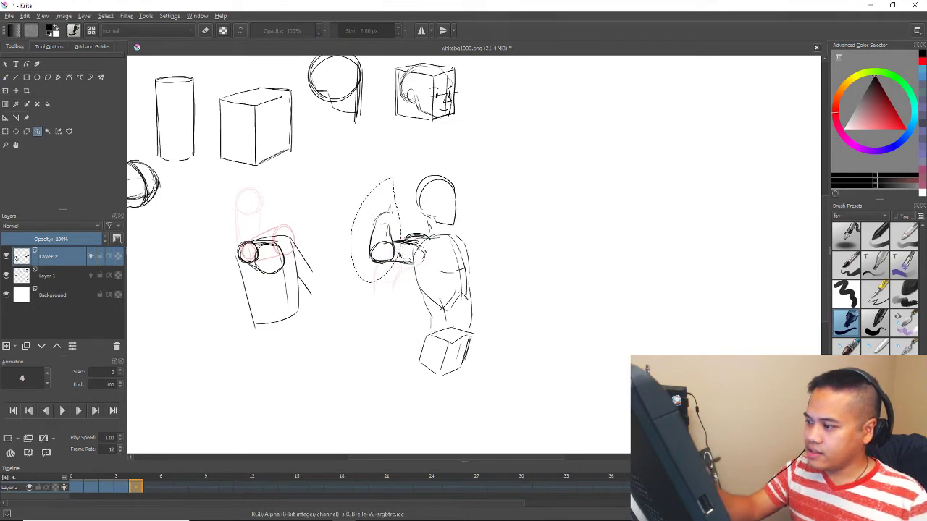
key(ctrl+t)
drag(386, 253, 393, 255)
key(b)
key(ctrl+shift+a)
Play back the animation and step through frames 2 to 4 to check the arm movement
key(Left)
key(Left)
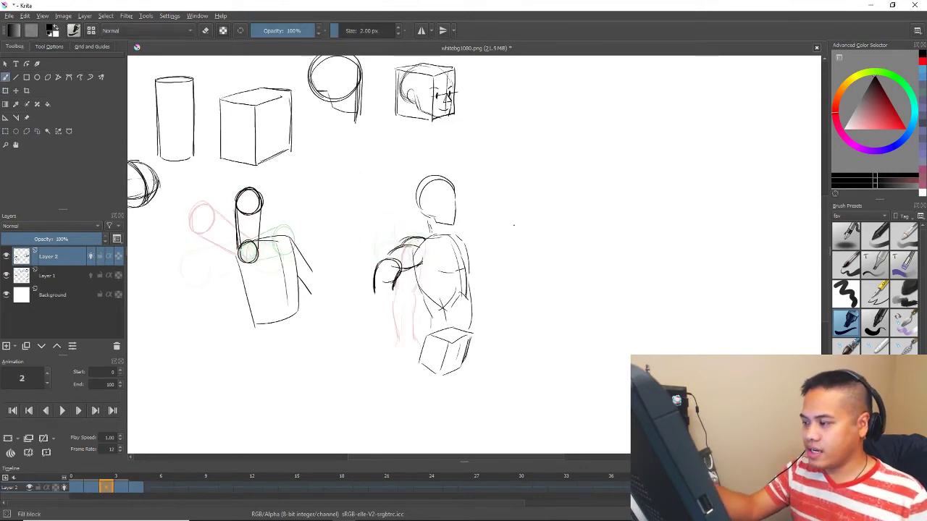
key(Right)
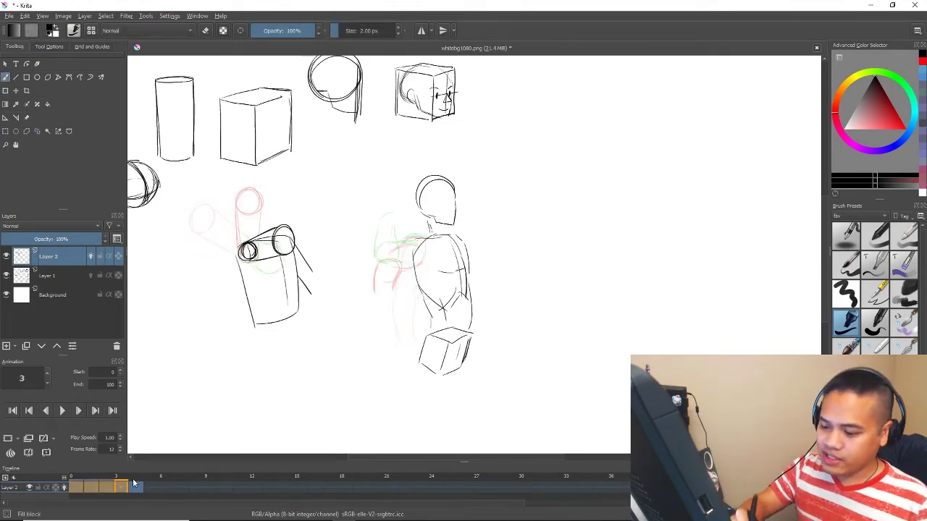
key(space)
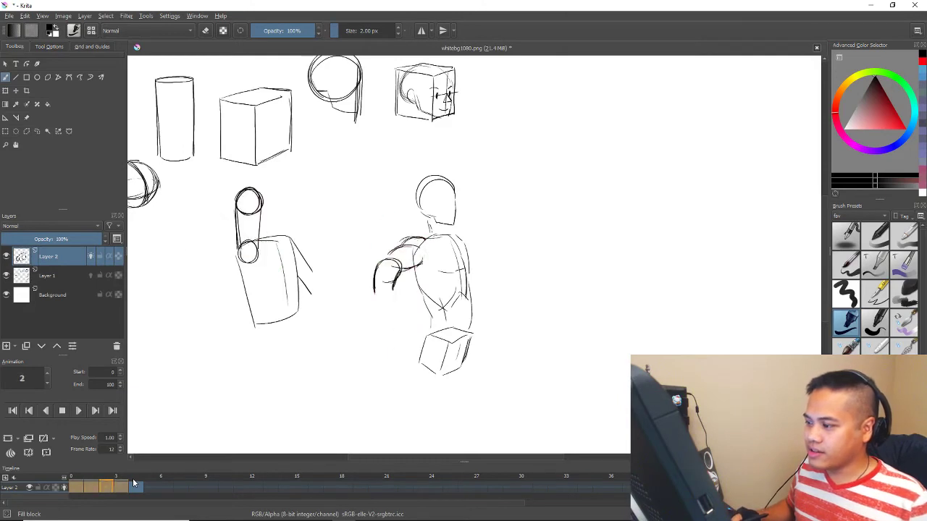
key(space)
key(space)
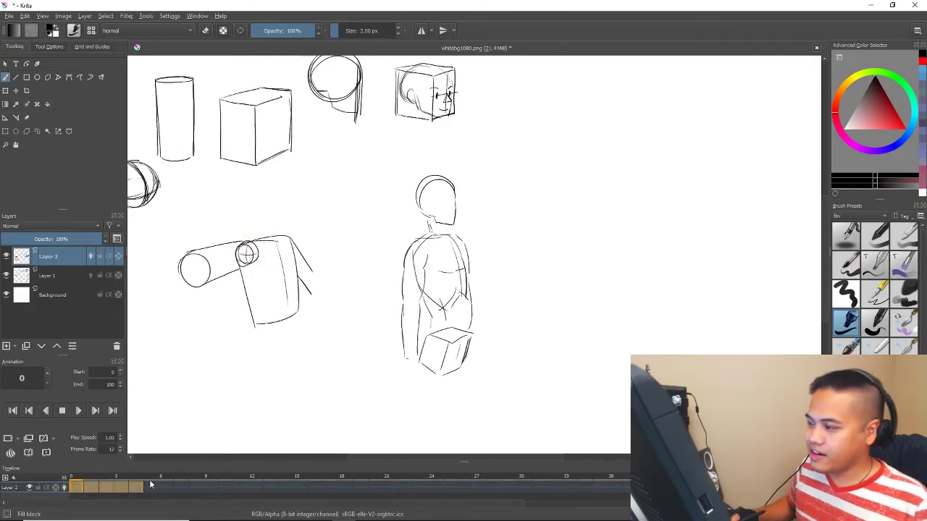
key(space)
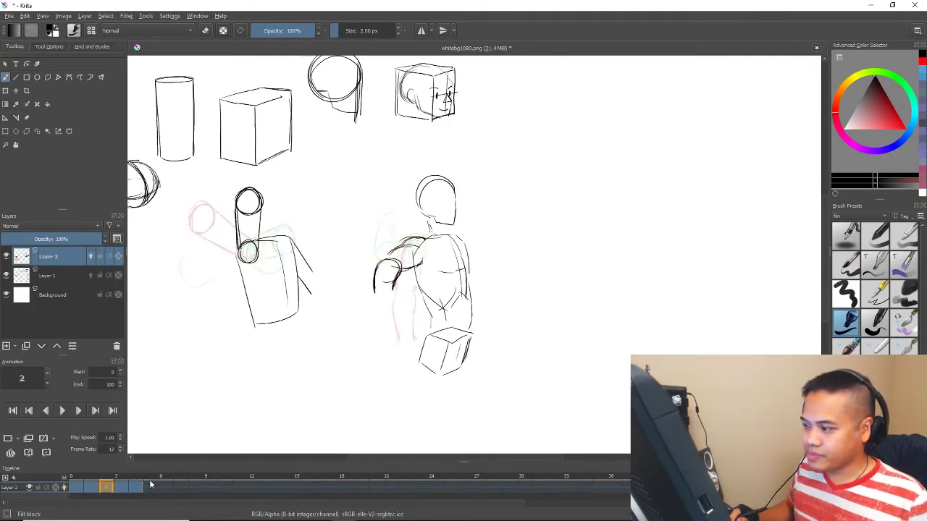
key(Right)
key(Right)
key(Left)
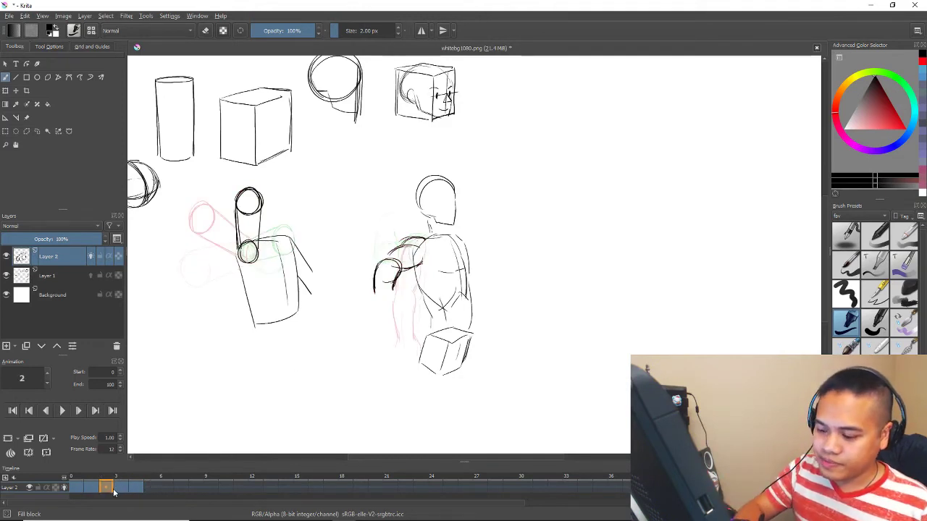
Shift the last keyframes one frame earlier so the sequence ends at frame 3, and add a blank frame 4
click(123, 486)
click(110, 488)
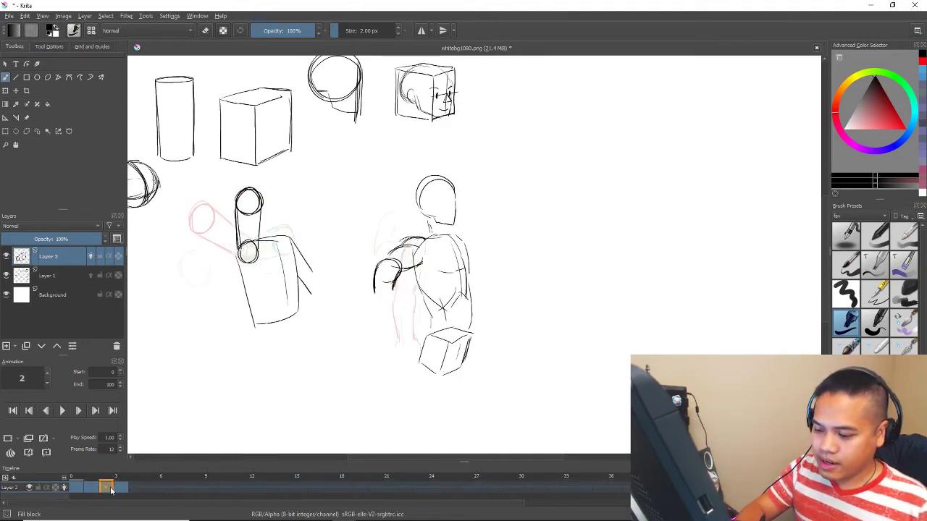
click(137, 488)
key(F7)
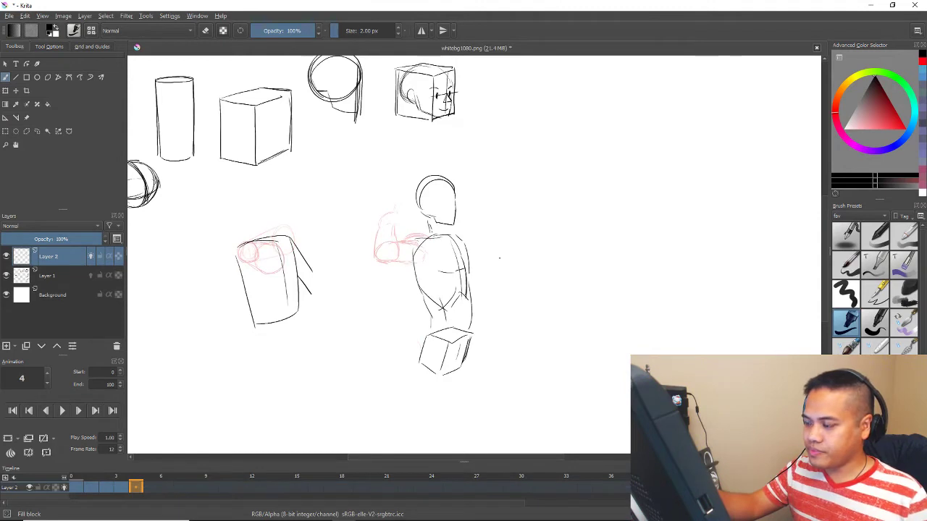
Sketch the upper arm on frame 4, rising from the shoulder to an elbow beside the neck
key(Left)
key(Right)
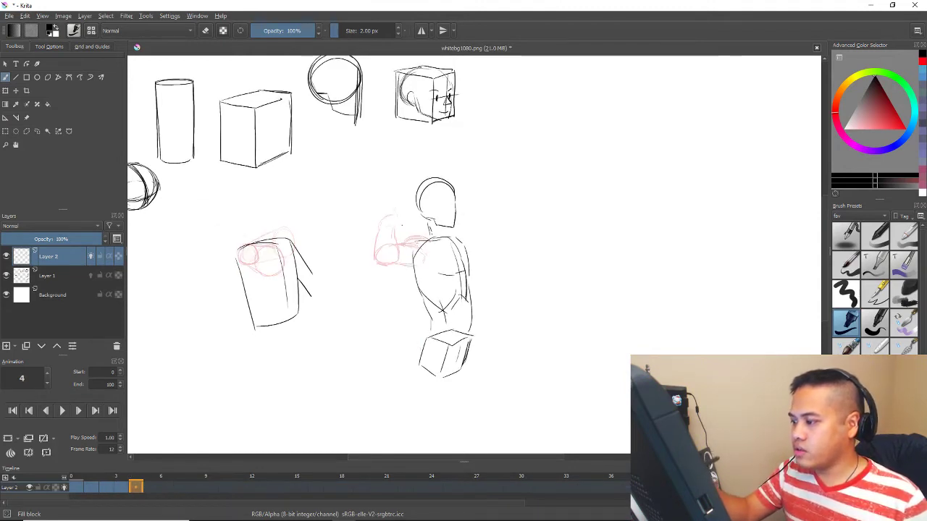
mouse_move(415, 249)
mouse_down()
mouse_move(437, 237)
mouse_move(431, 248)
mouse_up()
key(ctrl+z)
mouse_move(410, 217)
mouse_down()
mouse_move(406, 256)
mouse_move(425, 210)
mouse_up()
mouse_move(425, 216)
mouse_down()
mouse_move(431, 248)
mouse_move(412, 258)
mouse_move(424, 252)
mouse_up()
key(ctrl+z)
Draw the forearm on frame 4 pointing straight up beside the head, and compare with frame 3
mouse_move(427, 181)
mouse_down()
mouse_move(400, 218)
mouse_move(429, 219)
mouse_move(405, 214)
mouse_move(404, 178)
mouse_move(423, 202)
mouse_up()
key(ctrl+z)
key(ctrl+z)
key(ctrl+z)
key(ctrl+z)
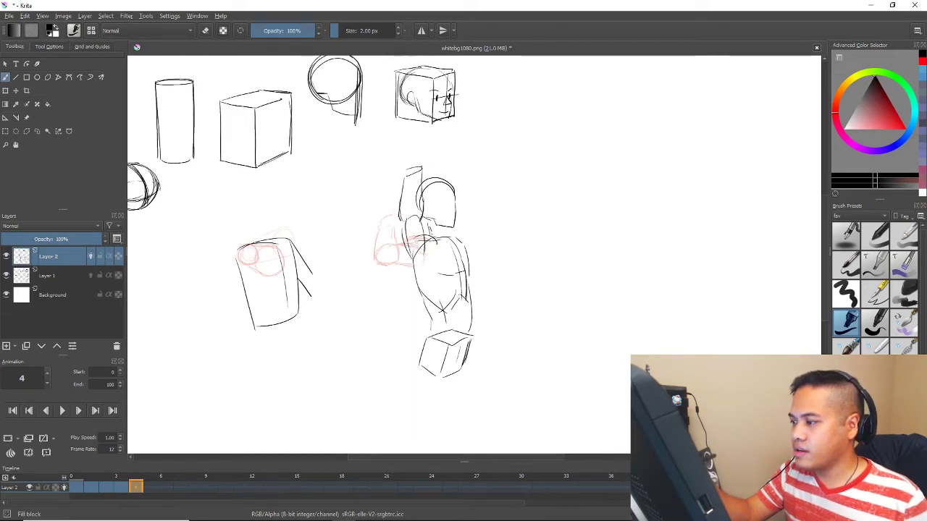
key(Left)
key(Right)
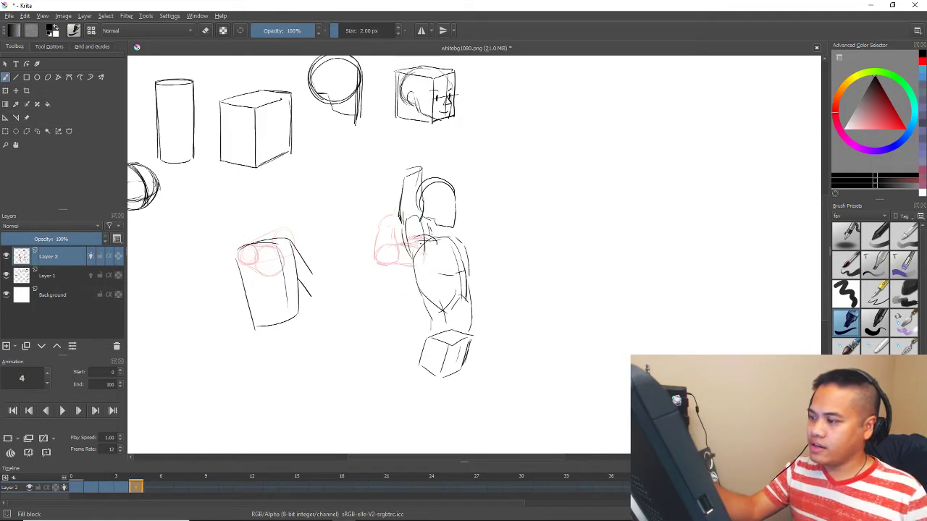
Reinforce the upper arm's outer edge on frame 4 and add short lines joining its inner side to the shoulder
drag(403, 224, 412, 257)
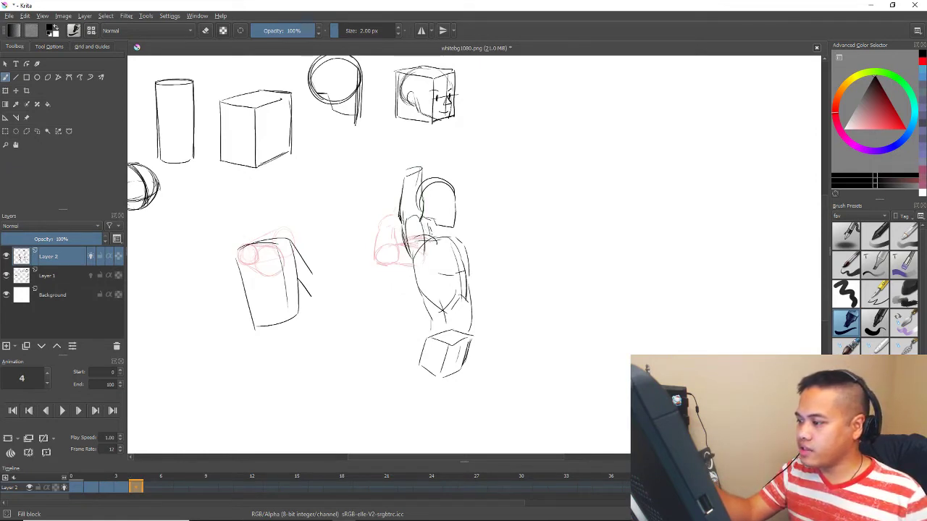
key(Left)
key(Right)
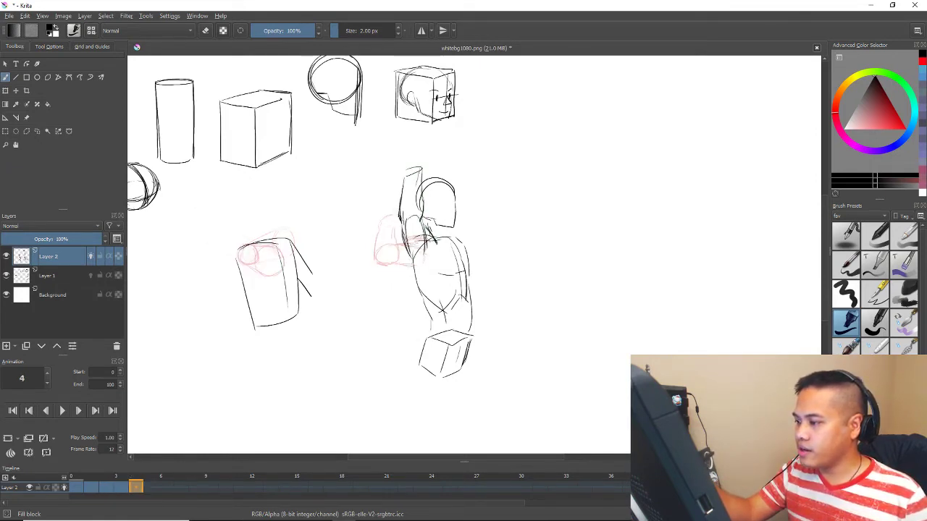
drag(429, 231, 436, 243)
Flip back and forth across frames 2 to 4 to check how the arm swings up beside the head
key(Left)
key(Right)
key(Left)
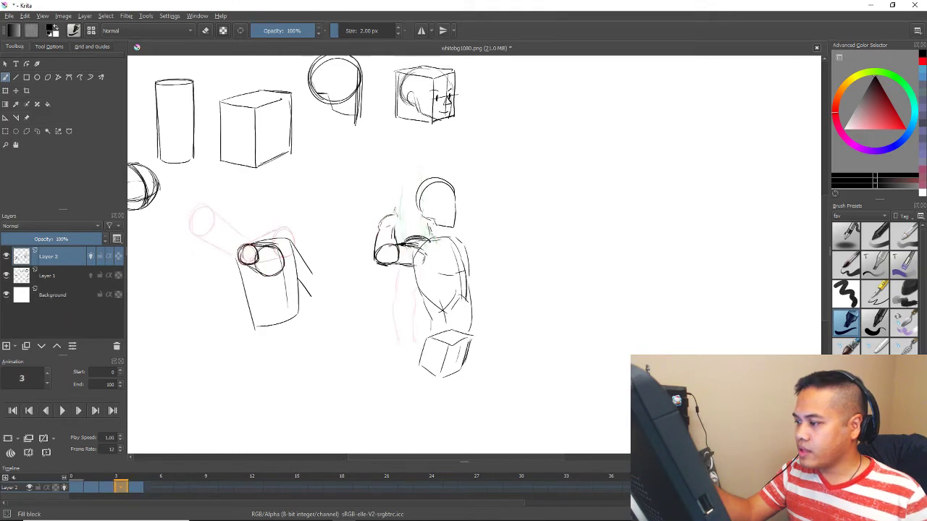
key(Left)
key(Right)
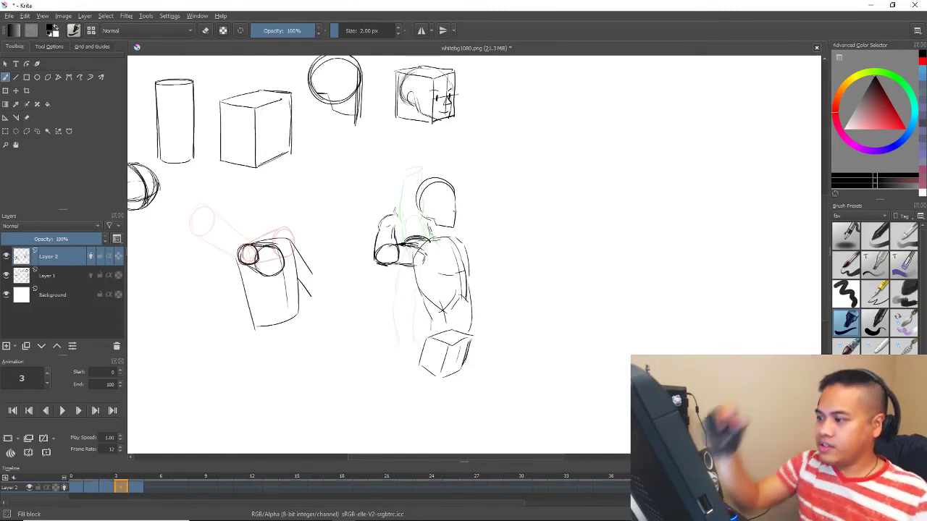
key(Left)
key(Right)
key(Right)
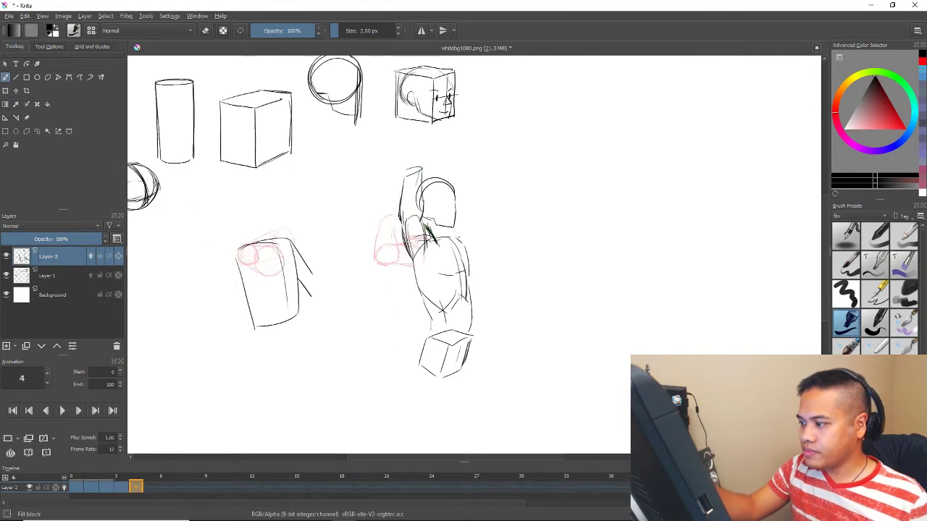
key(Left)
key(Right)
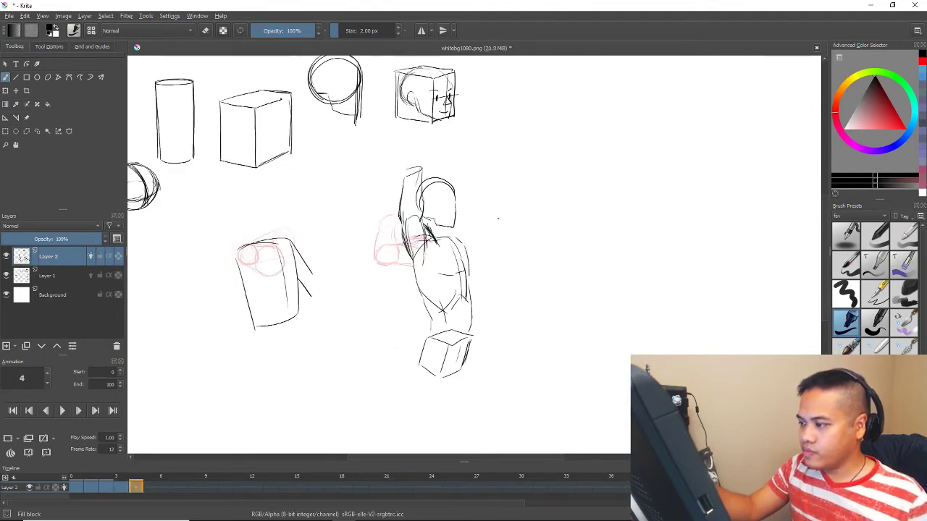
Start frame 5 by drawing the rounded shoulder at the torso's upper corner, comparing with frame 4
key(Right)
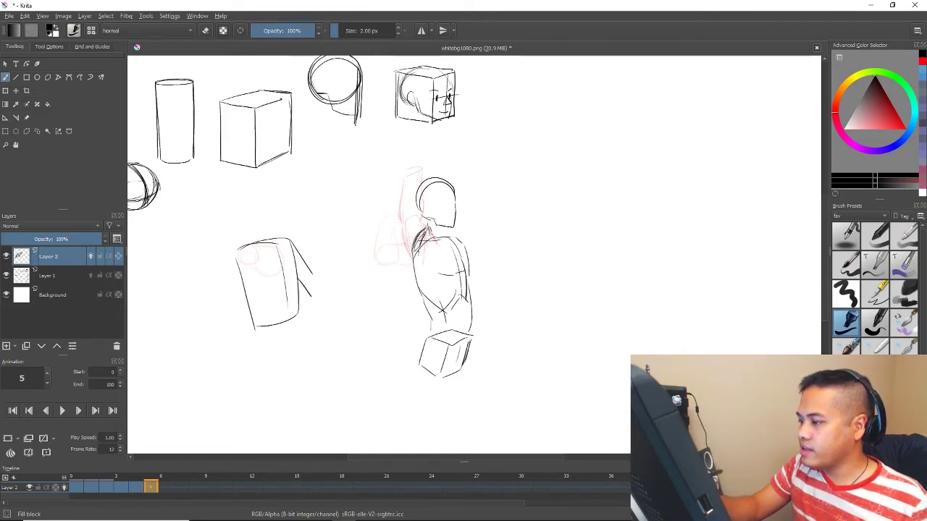
key(Left)
key(Right)
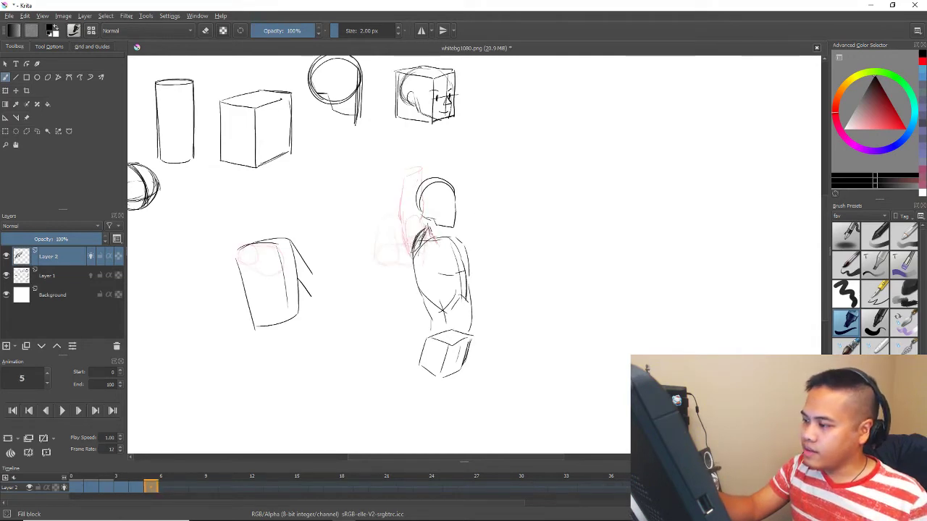
drag(417, 237, 410, 257)
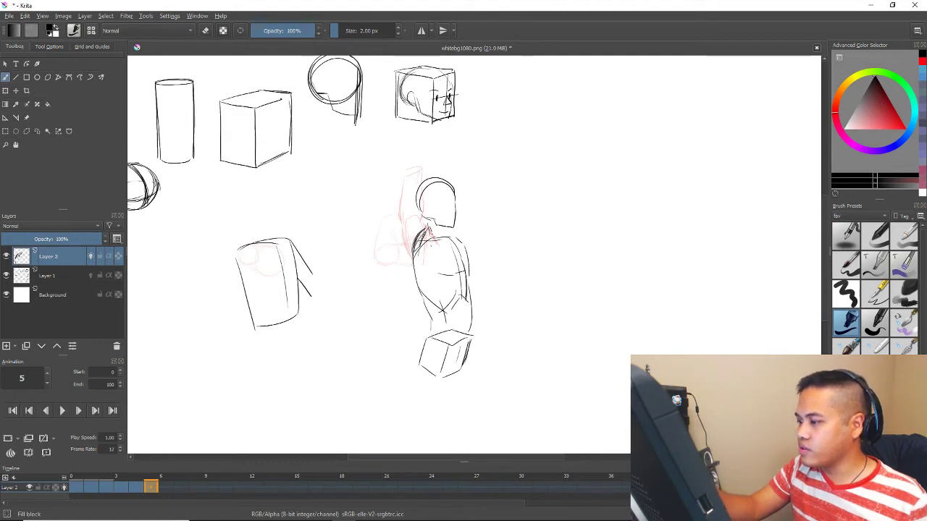
Draw both sides of the upper arm on frame 5, reaching from the shoulder across the body below the chin
drag(429, 233, 444, 225)
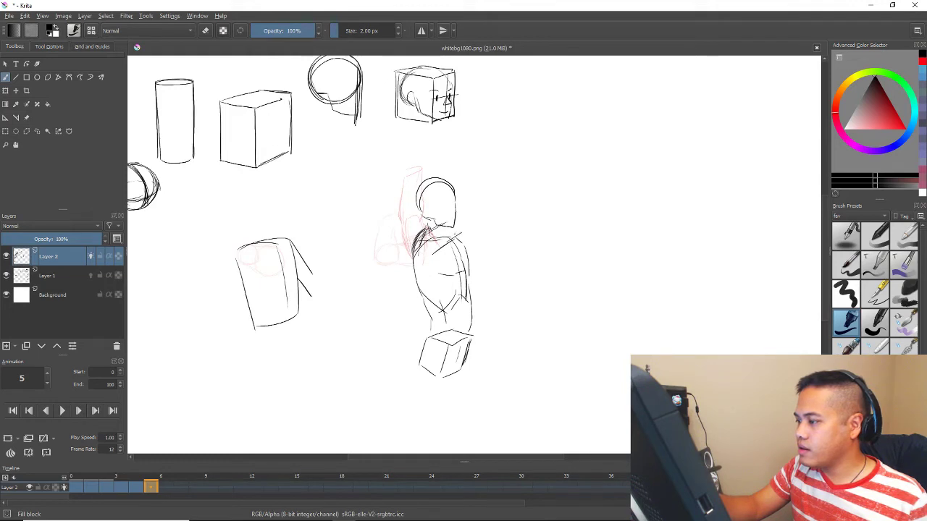
key(ctrl+z)
drag(455, 220, 467, 211)
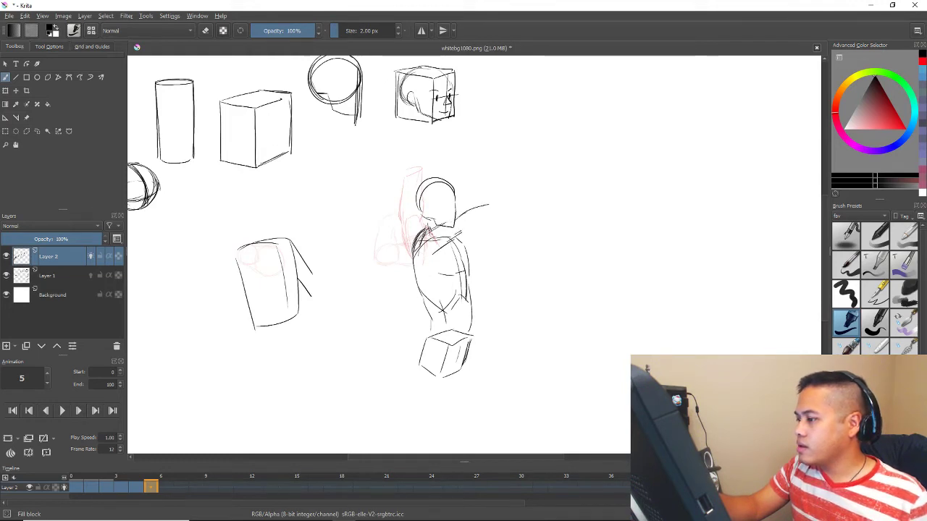
key(ctrl+z)
mouse_move(426, 235)
mouse_down()
mouse_move(465, 212)
mouse_move(474, 225)
mouse_up()
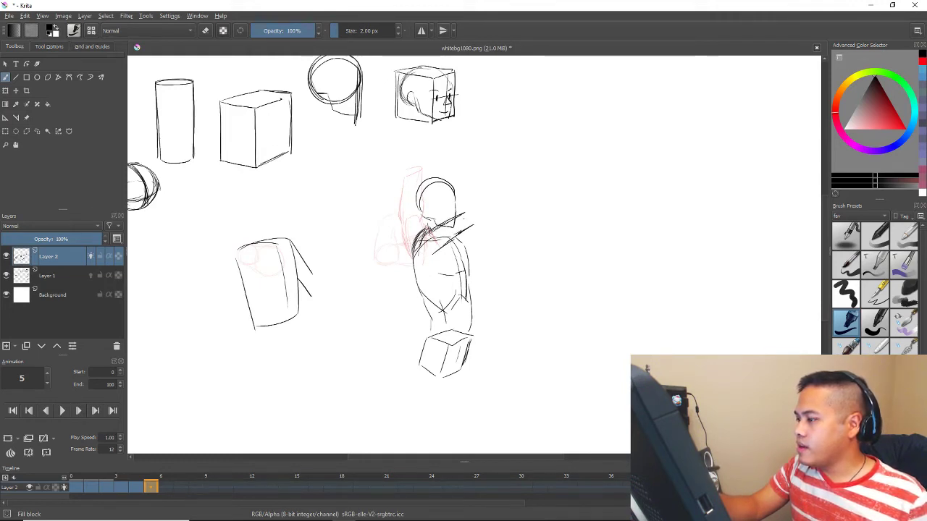
key(ctrl+z)
key(ctrl+z)
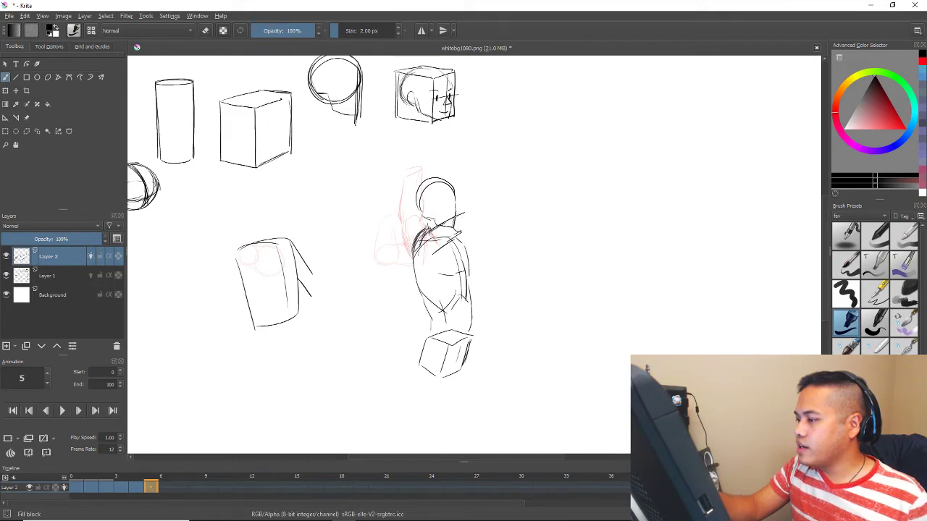
Draw the forearm on frame 5 extending outward past the front of the head, and compare with frame 4
drag(457, 216, 508, 207)
key(Left)
key(Right)
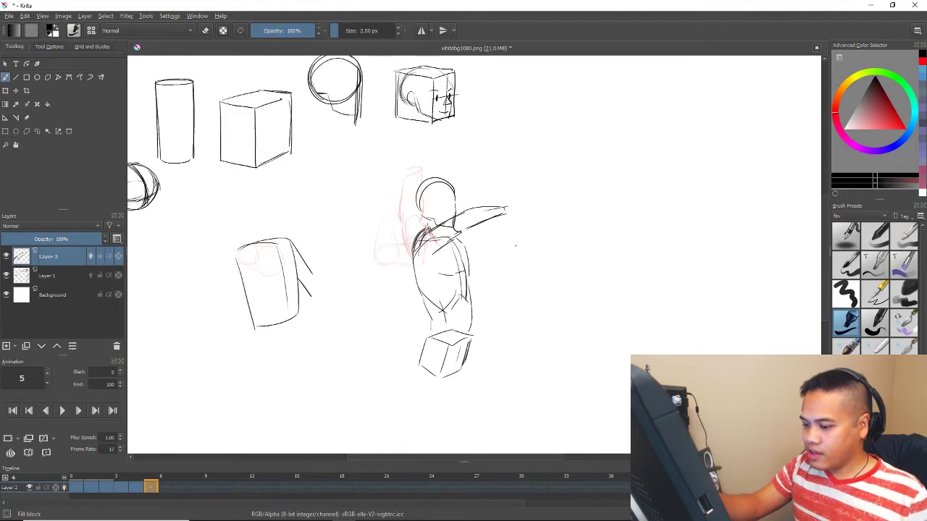
Draw the shoulder and both sides of the upper arm on a new frame 6, reaching forward across the upper chest
key(Right)
key(Right)
key(period)
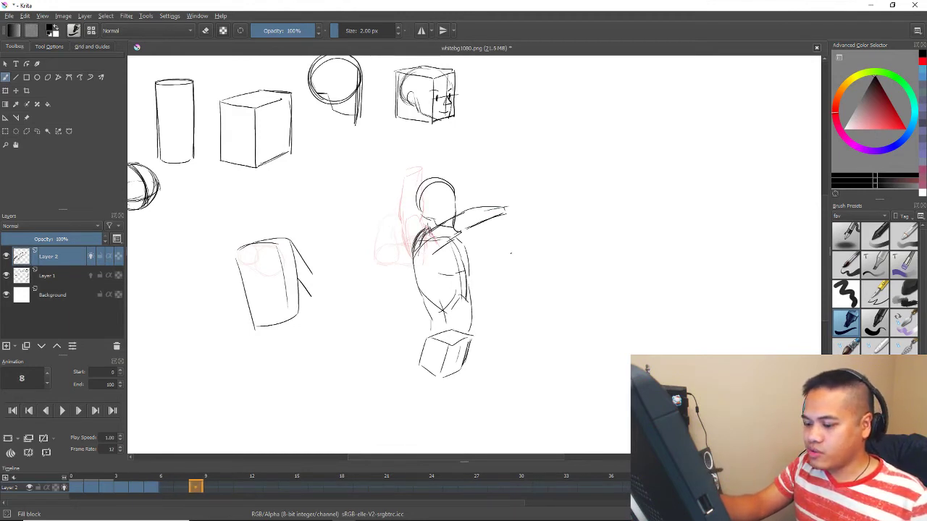
key(comma)
key(comma)
key(comma)
key(period)
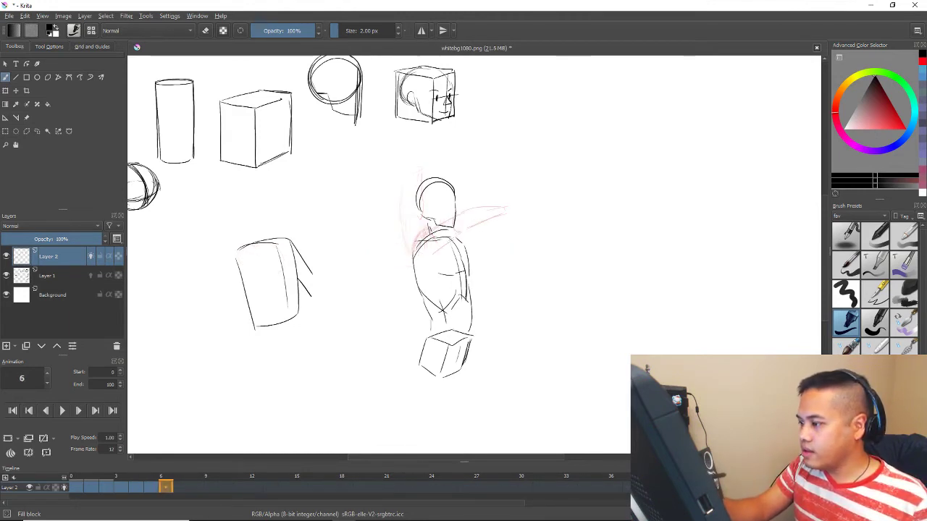
mouse_move(416, 246)
mouse_down()
mouse_move(451, 227)
mouse_move(438, 230)
mouse_move(484, 239)
mouse_up()
key(ctrl+z)
key(ctrl+z)
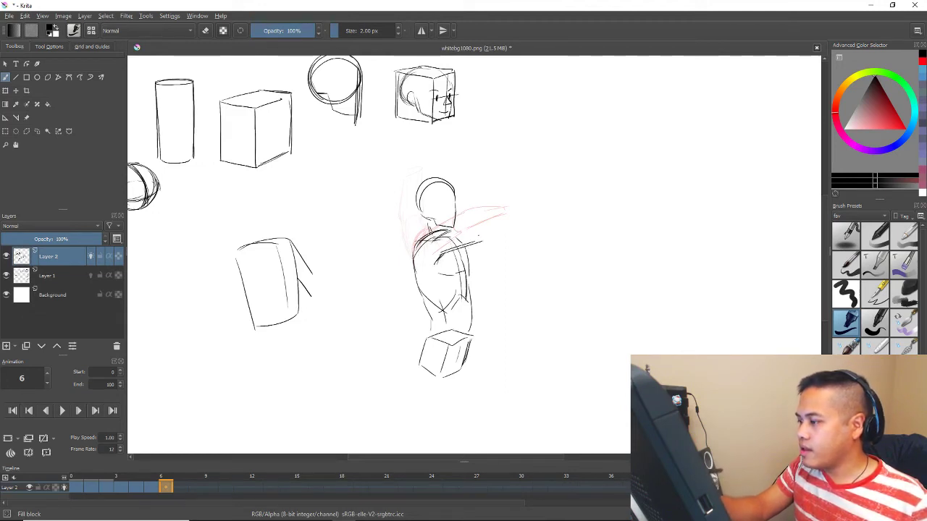
drag(445, 233, 480, 225)
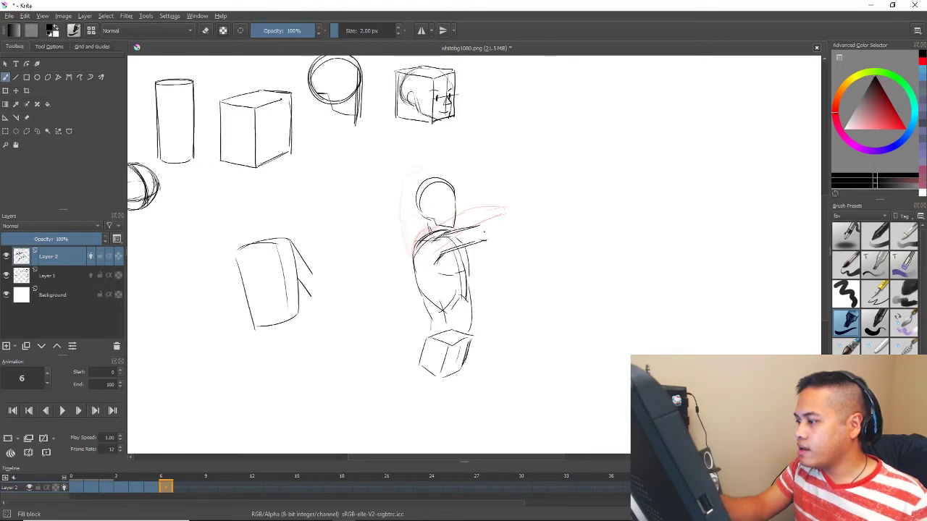
Sketch a temporary arrow over the head on frame 4 to show the swing direction, undo it, and check frame 3
key(Left)
key(Left)
key(Left)
key(Right)
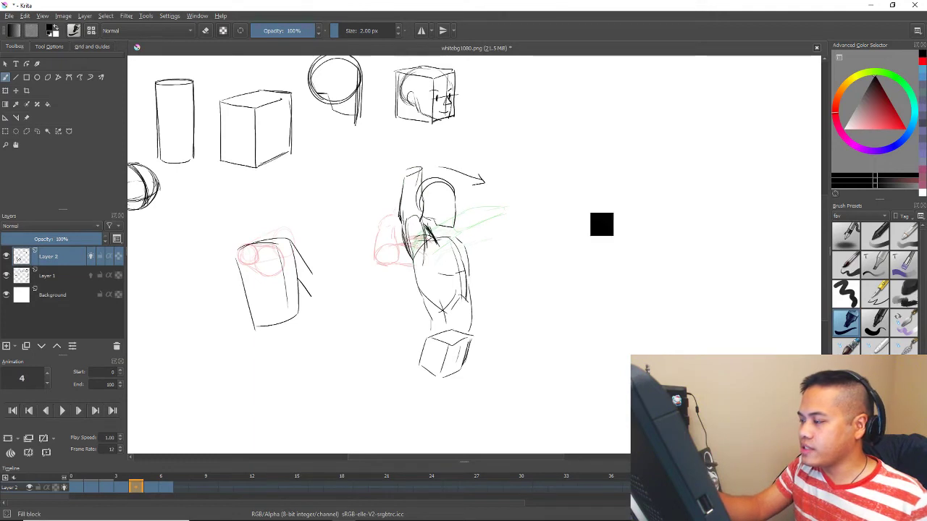
drag(437, 172, 486, 186)
key(ctrl+z)
key(Left)
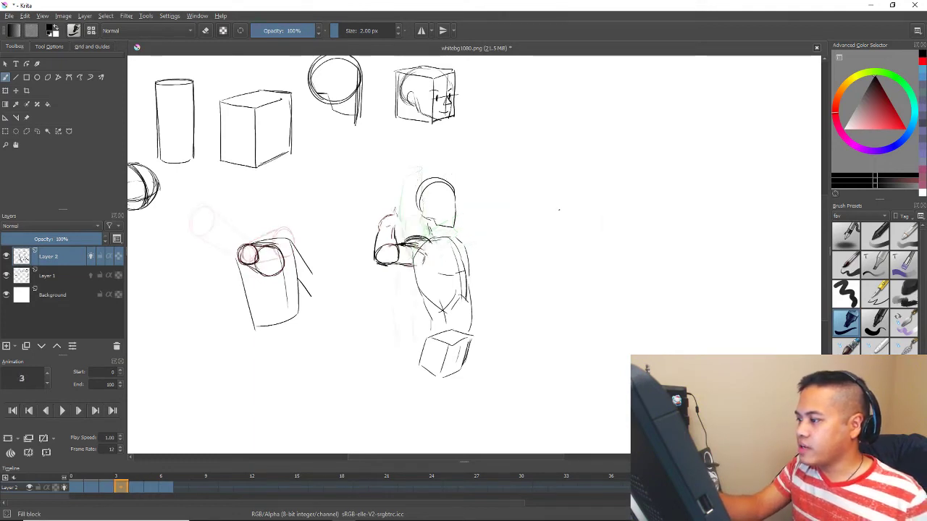
Draw the forearm on frame 6, extending the upper arm outward well past the front of the body
key(Right)
key(Right)
key(Right)
mouse_move(486, 229)
mouse_down()
mouse_move(527, 217)
mouse_move(542, 226)
mouse_up()
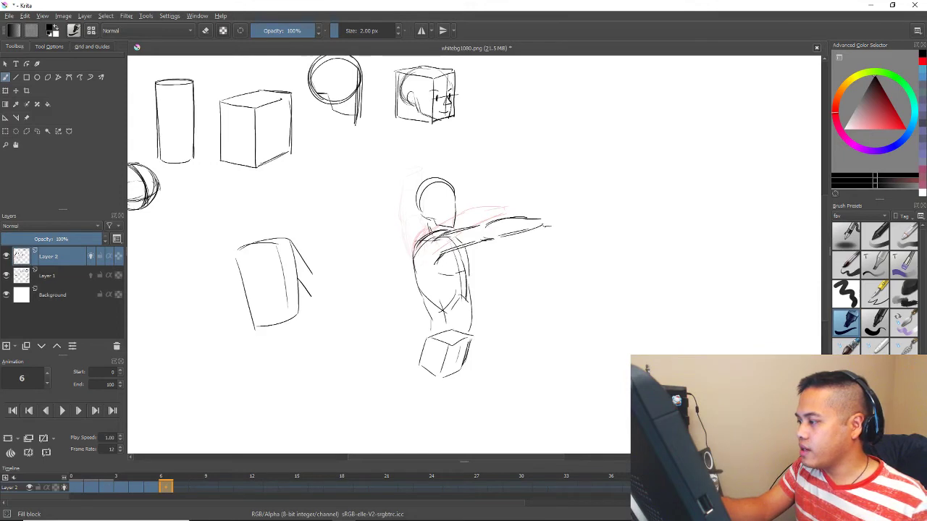
Draw an open hand with spread fingers on the end of the raised forearm on frame 4
key(Left)
key(Left)
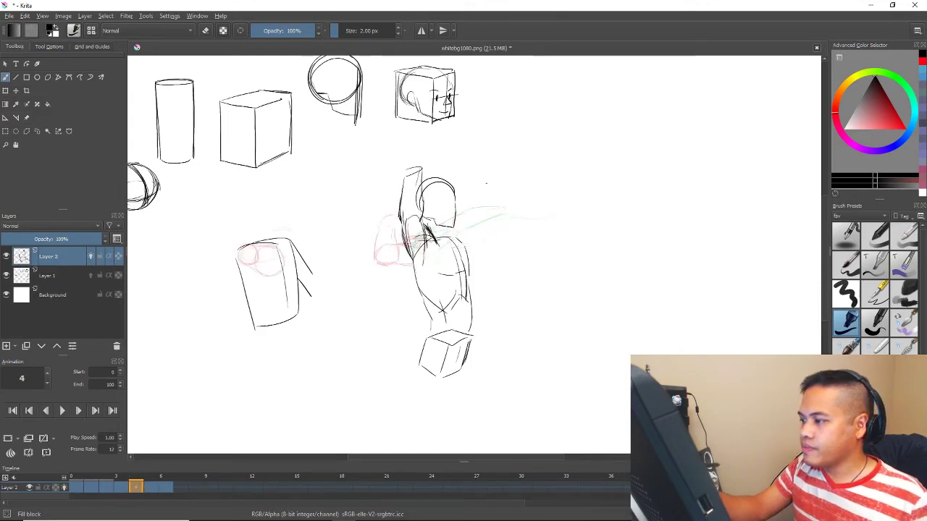
mouse_move(405, 173)
mouse_down()
mouse_move(422, 169)
mouse_move(397, 161)
mouse_move(426, 150)
mouse_move(425, 127)
mouse_up()
key(ctrl+z)
key(ctrl+z)
key(ctrl+z)
mouse_move(424, 150)
mouse_down()
mouse_move(427, 128)
mouse_move(398, 158)
mouse_move(435, 164)
mouse_up()
key(ctrl+z)
key(Left)
key(Right)
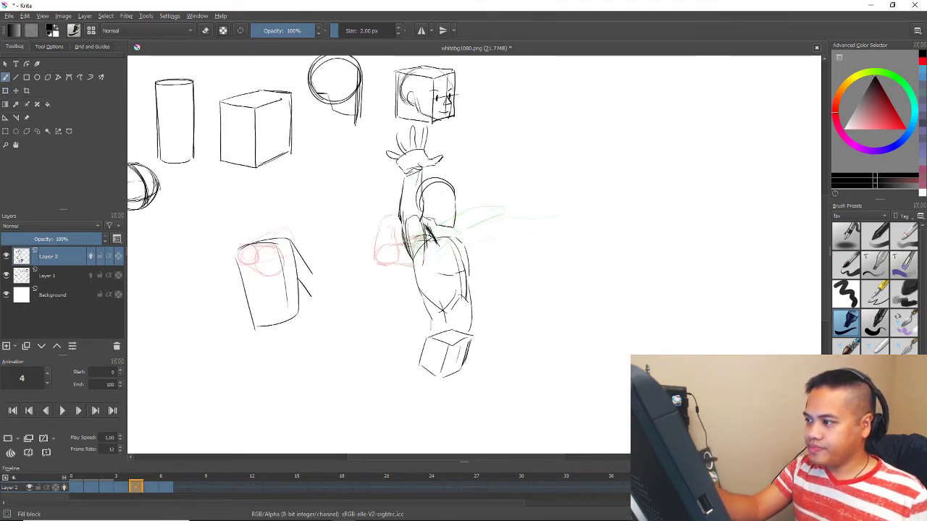
Flip back and forth across frames 3 to 6 to check the arm's swing and length
key(Left)
key(Right)
key(Right)
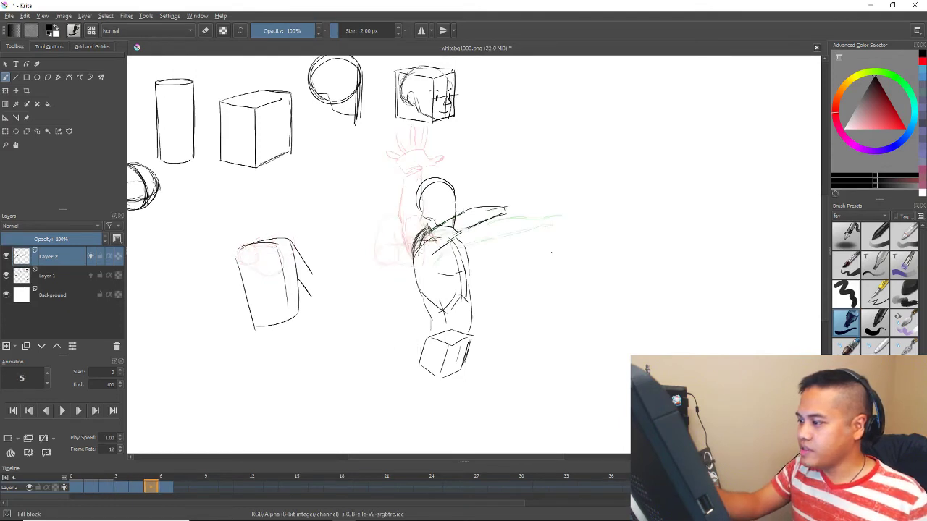
key(Right)
key(Left)
key(Right)
key(Left)
key(Right)
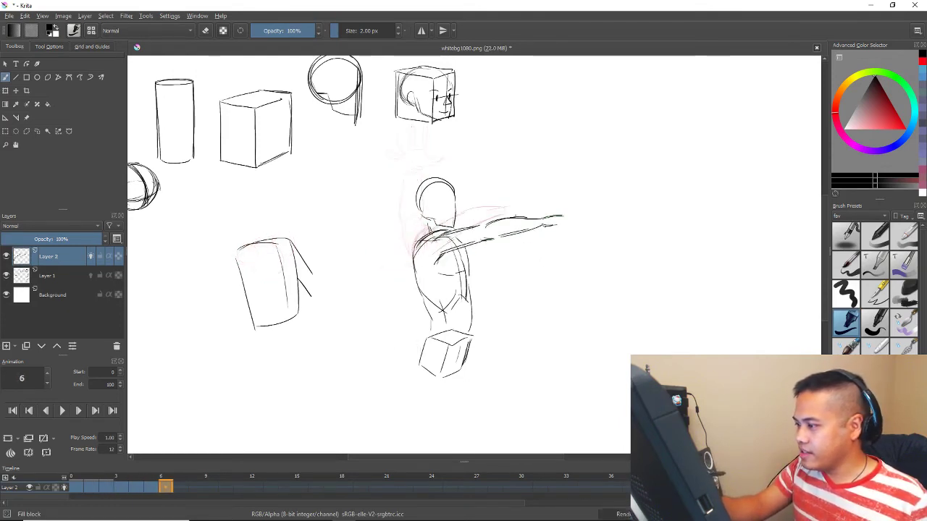
key(Left)
key(Right)
Transform the arm on frame 6 to make it slightly shorter, reposition it at the shoulder, and compare with frames 4 and 5
key(ctrl+t)
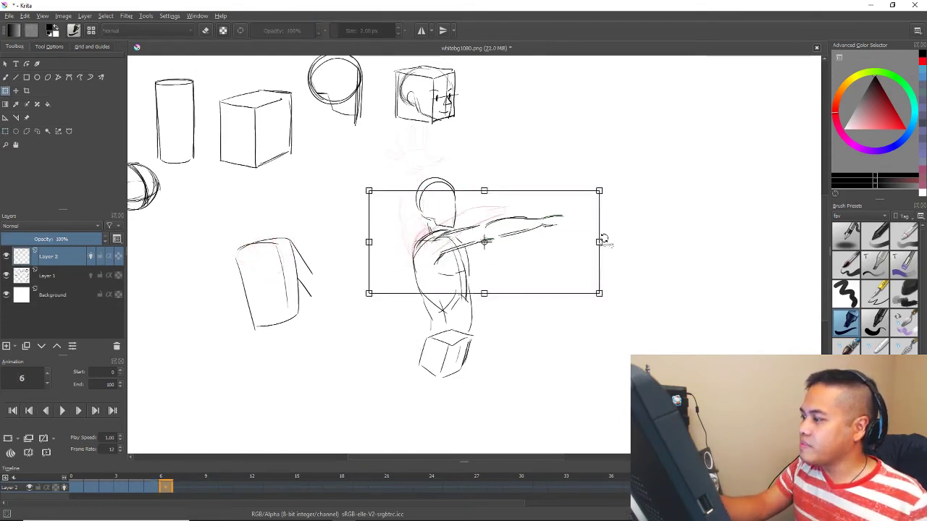
drag(589, 241, 579, 242)
drag(521, 264, 525, 268)
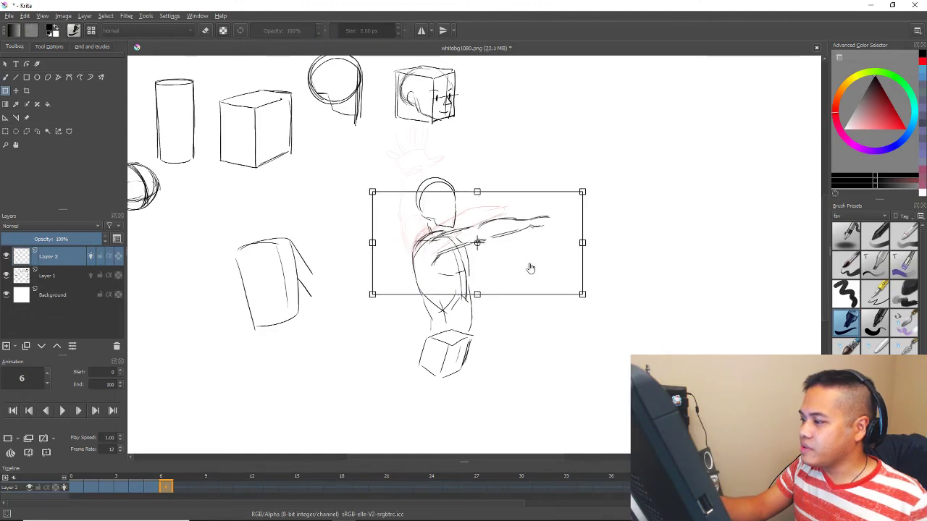
key(b)
key(ctrl+r)
key(Left)
key(Left)
key(Right)
key(Right)
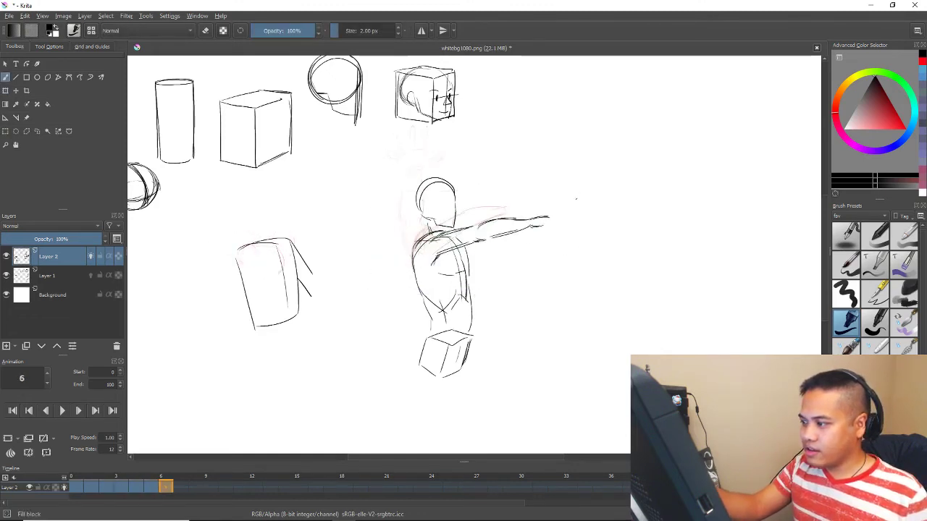
Copy the lowered-arm pose from frame 0 to frame 10 and return to frame 6
click(78, 488)
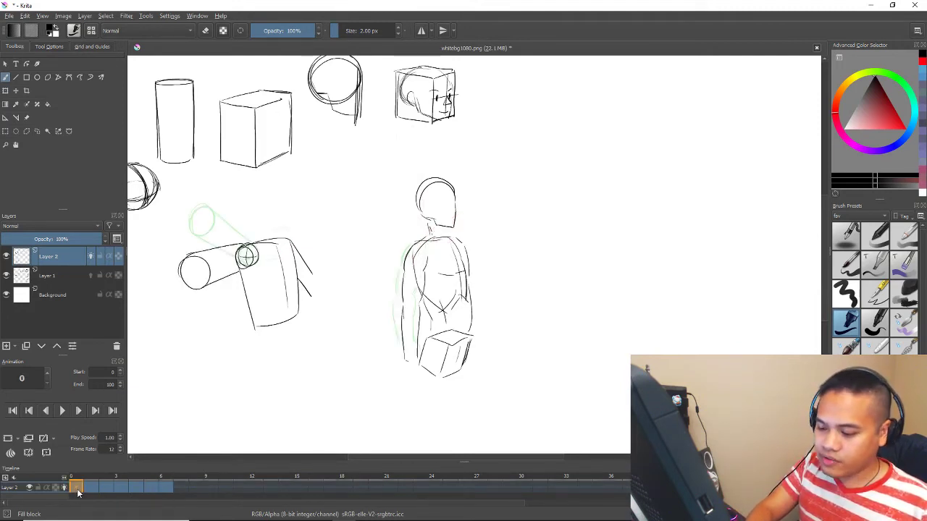
drag(79, 491, 225, 488)
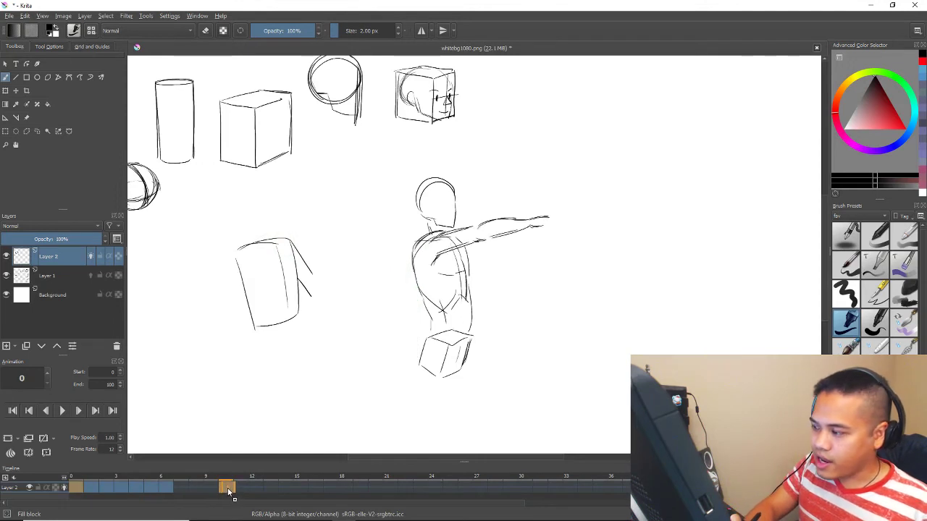
key(Left)
key(Right)
key(Left)
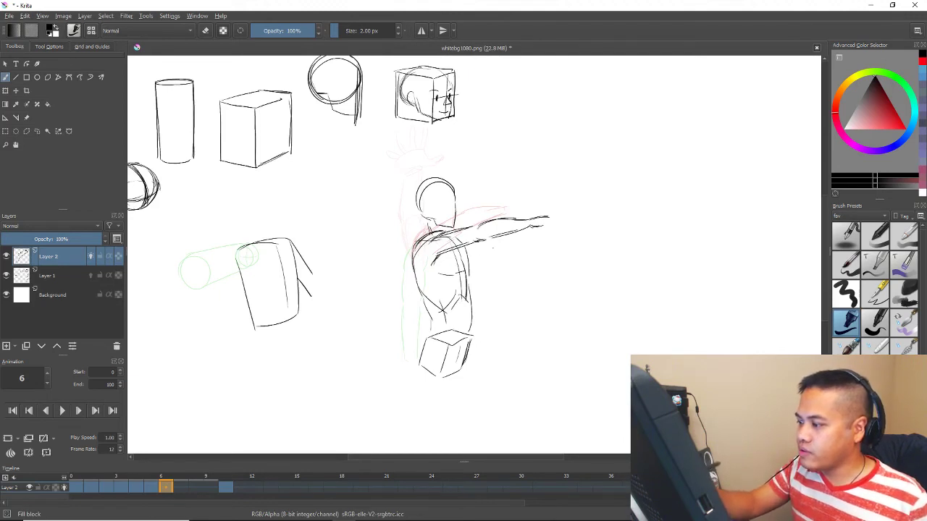
Try sketching the arm's downward path as a curved stroke from below the forearm toward the hip on frame 6
drag(492, 248, 453, 310)
mouse_move(489, 254)
mouse_down()
mouse_move(468, 296)
mouse_move(434, 322)
mouse_up()
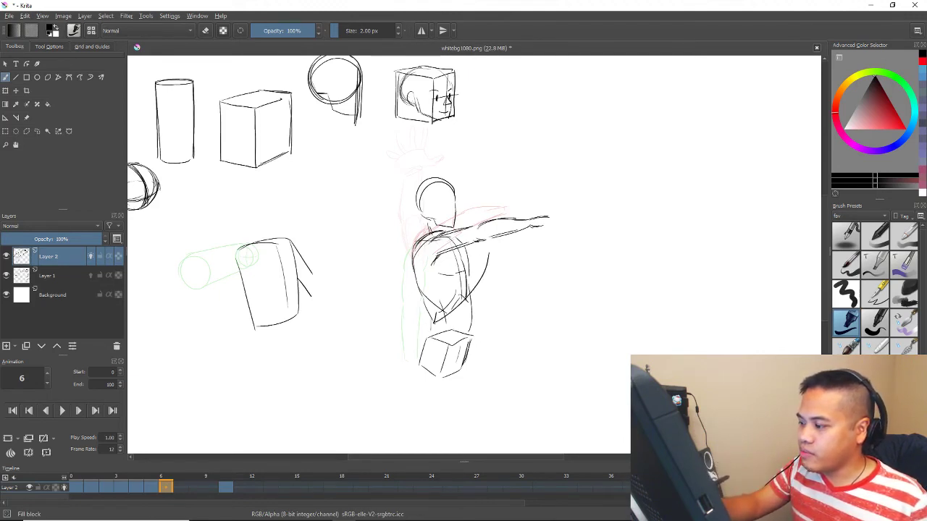
key(Left)
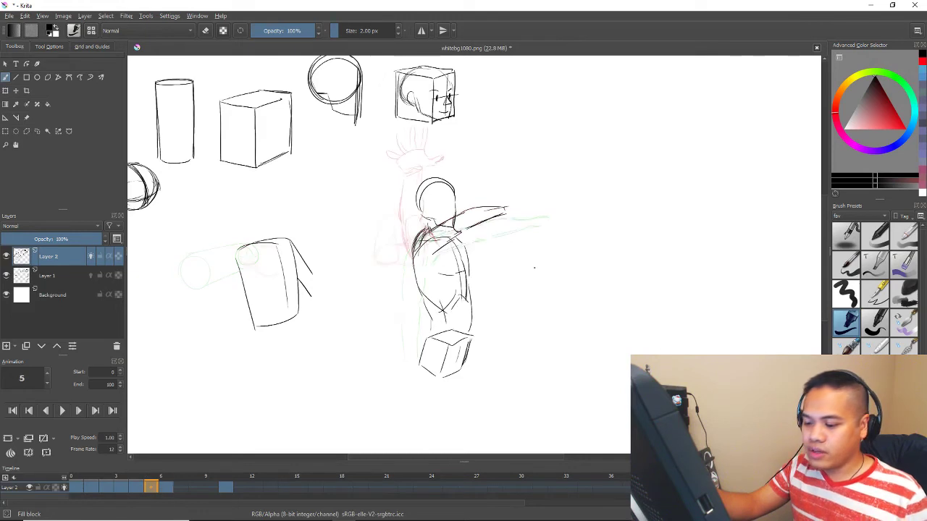
Add a blank frame 7 and draw the rounded shoulder and upper arm over the torso, comparing with frame 6
key(Right)
key(Right)
key(Insert)
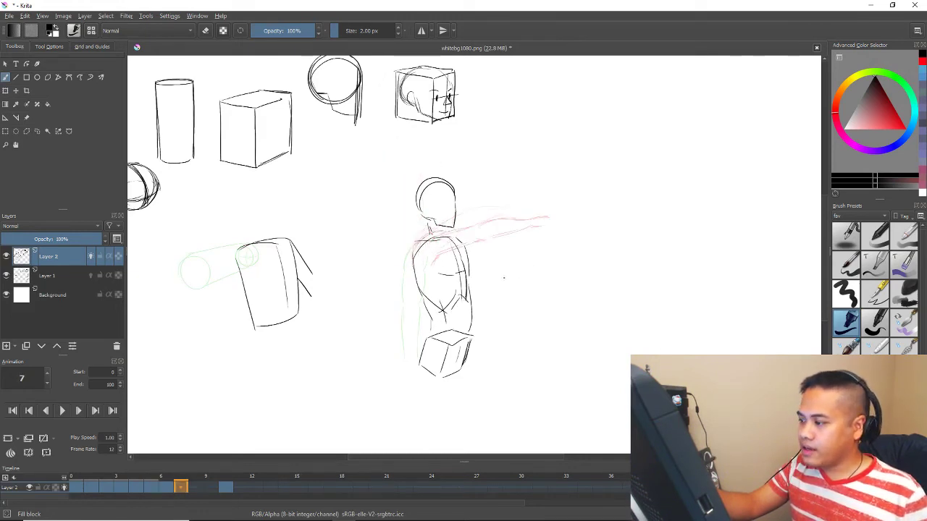
drag(502, 277, 477, 262)
mouse_move(388, 240)
mouse_down()
mouse_move(409, 220)
mouse_move(422, 239)
mouse_up()
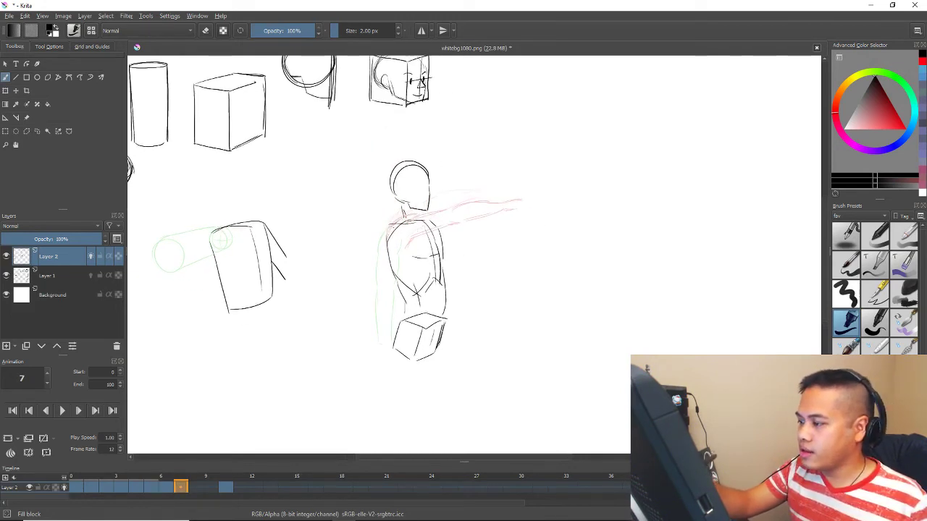
key(Left)
key(Right)
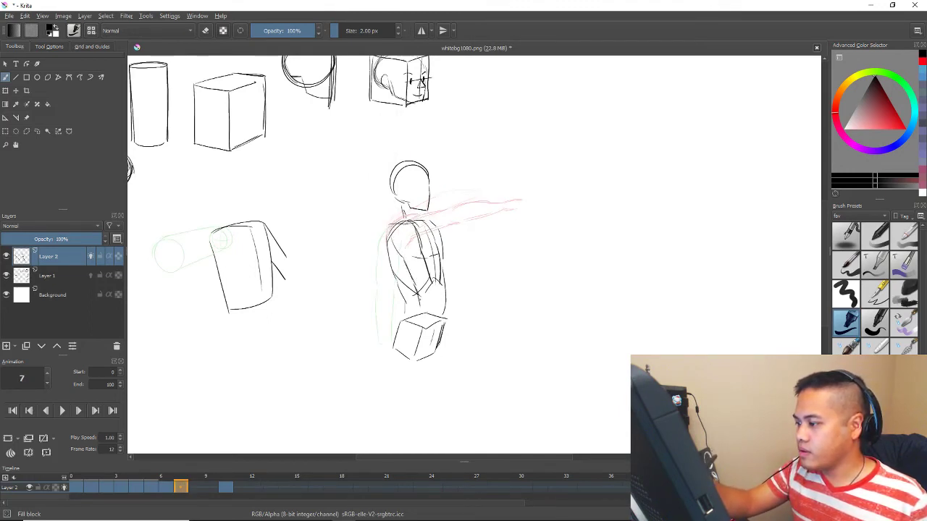
Try a forearm reaching down to the hip on frame 7, undo it, and compare the upper arm with frame 6
mouse_move(431, 282)
mouse_down()
mouse_move(448, 325)
mouse_move(439, 328)
mouse_up()
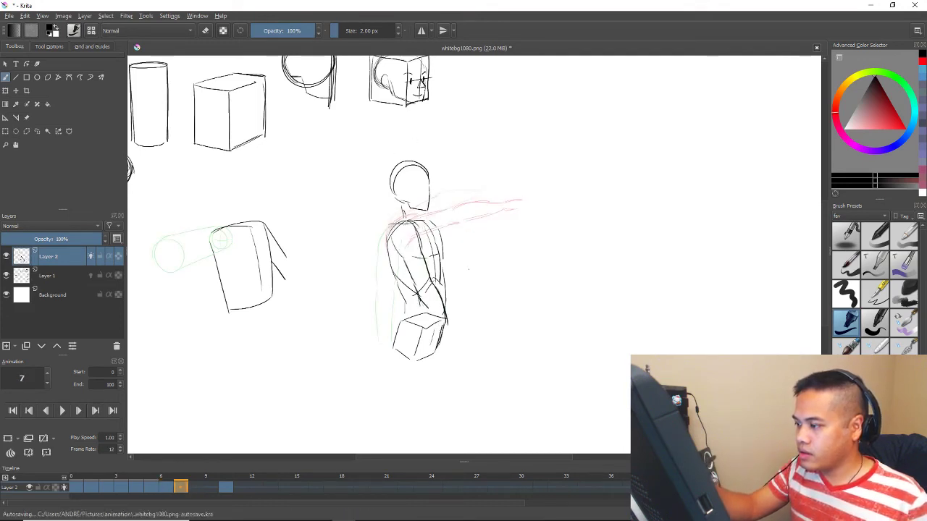
key(ctrl+z)
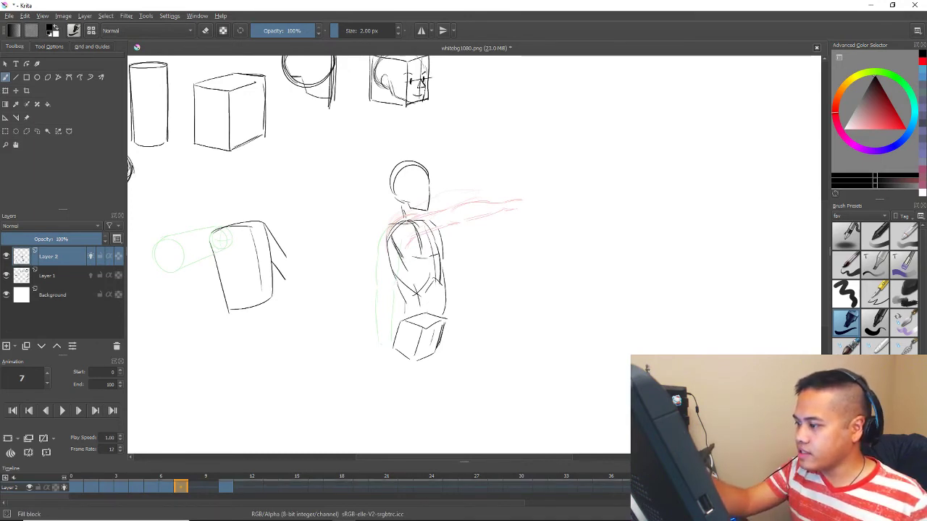
key(Left)
key(Left)
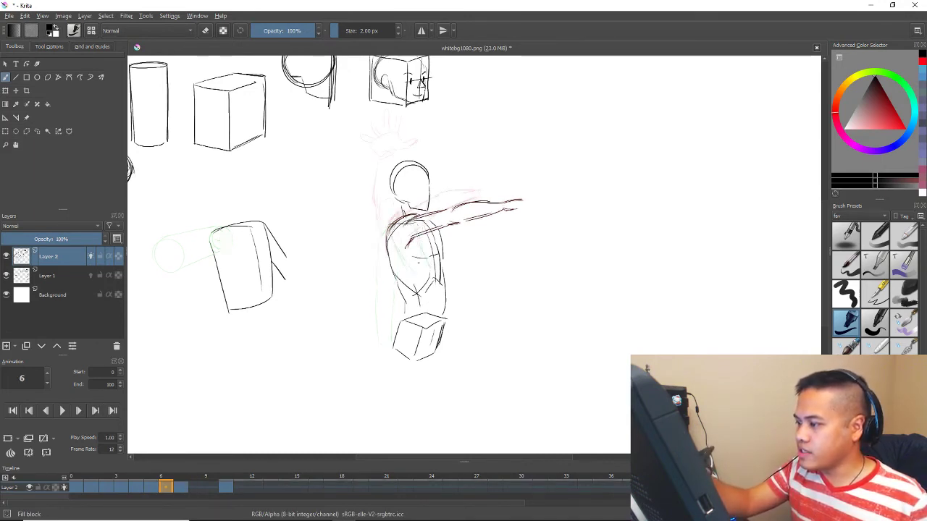
key(Right)
key(Right)
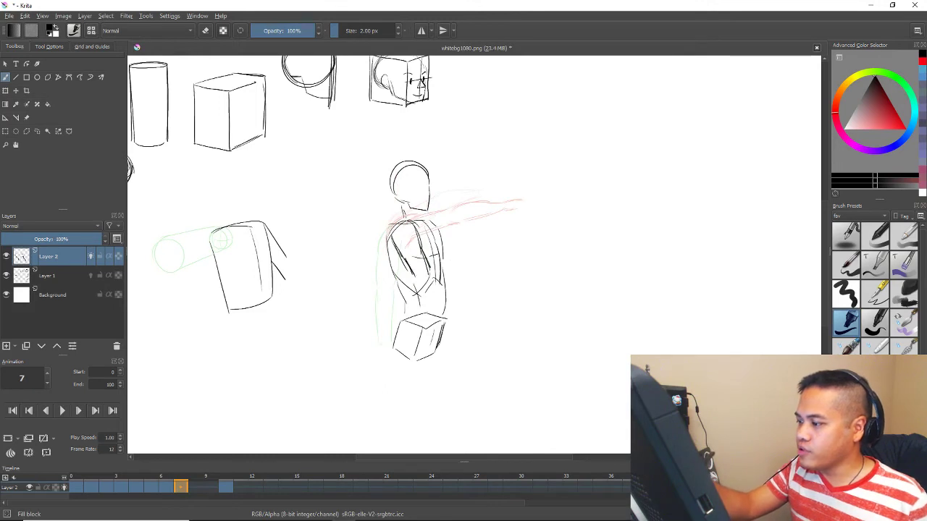
Undo the downward upper-arm lines on frame 7 and erase the inner part of the shoulder curve
key(ctrl+z)
key(ctrl+z)
key(slash)
drag(405, 263, 399, 239)
key(slash)
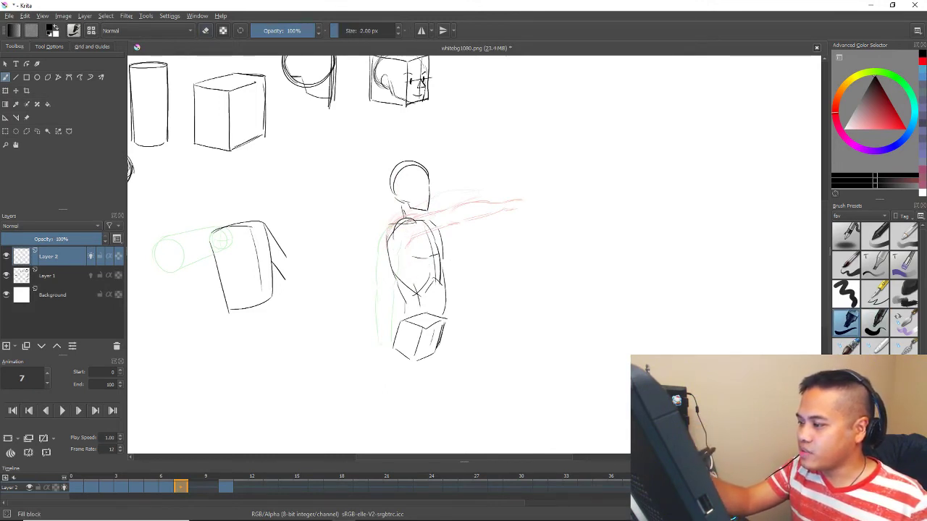
Draw the whole arm on frame 7 angled down and forward across the torso, and compare it with the surrounding frames
drag(420, 234, 444, 265)
drag(407, 252, 428, 274)
key(ctrl+z)
key(ctrl+z)
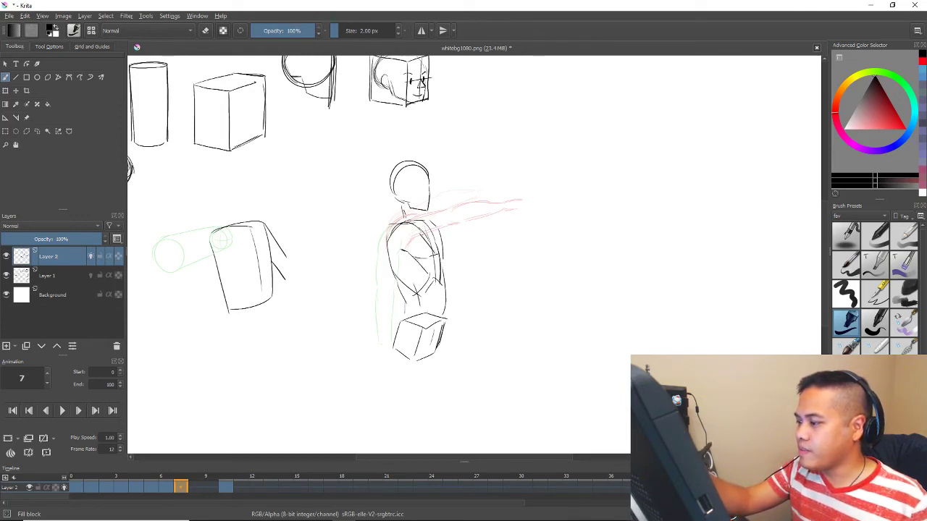
mouse_move(422, 236)
mouse_down()
mouse_move(440, 263)
mouse_move(425, 270)
mouse_move(476, 304)
mouse_up()
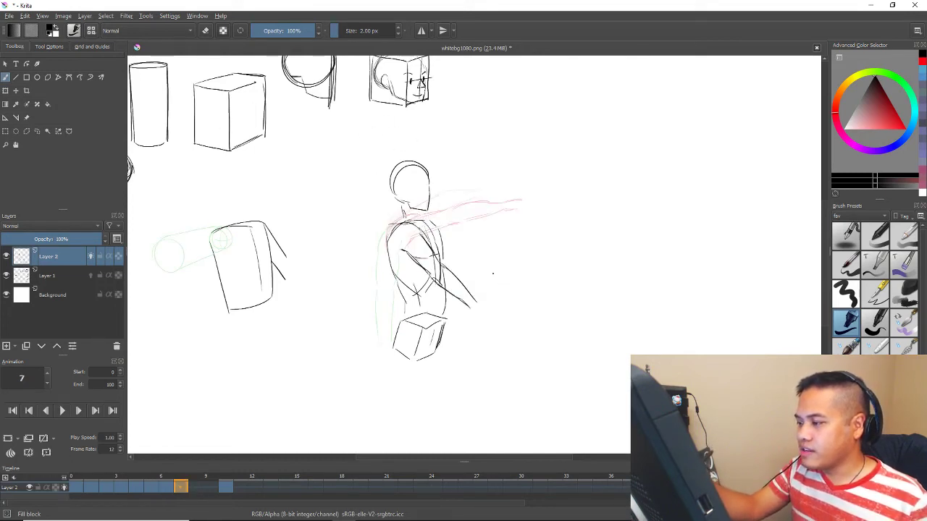
key(Right)
key(Right)
key(Right)
key(Left)
key(Left)
key(Left)
Start frame 8 by drawing the rounded shoulder at the torso's upper corner, redoing the curve as needed
key(Right)
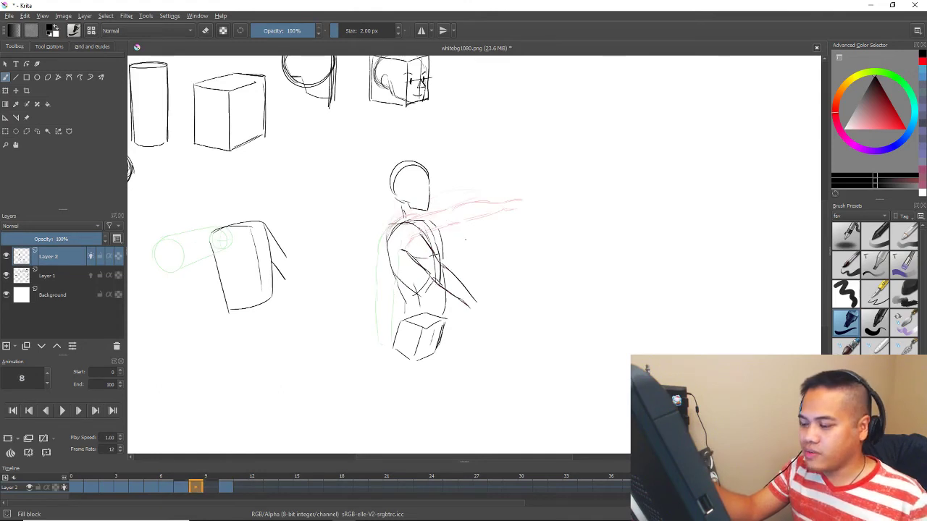
click(397, 247)
drag(414, 220, 395, 254)
key(ctrl+z)
key(ctrl+z)
drag(413, 220, 397, 256)
key(ctrl+z)
Draw the upper arm and forearm on frame 8 slanting down the torso to the hip, and compare with frame 7
mouse_move(408, 223)
mouse_down()
mouse_move(417, 246)
mouse_move(411, 279)
mouse_up()
drag(416, 247, 428, 278)
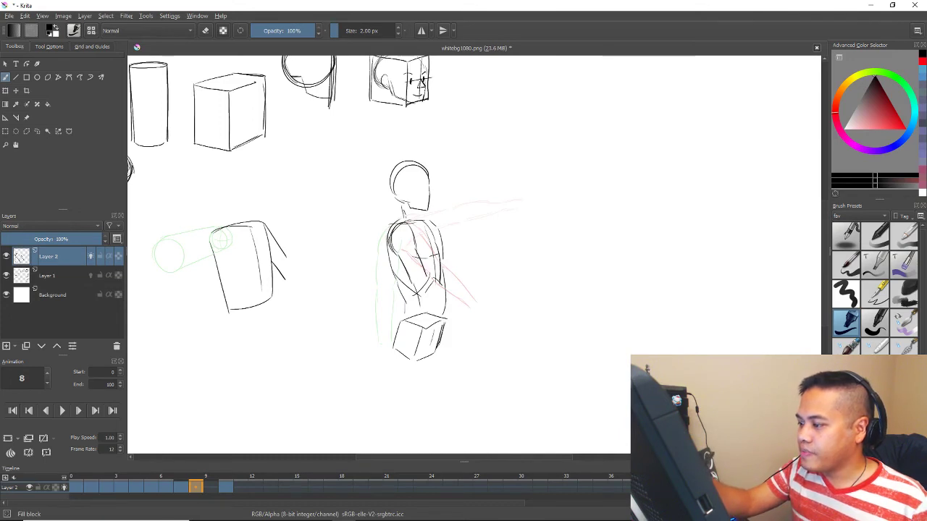
key(ctrl+z)
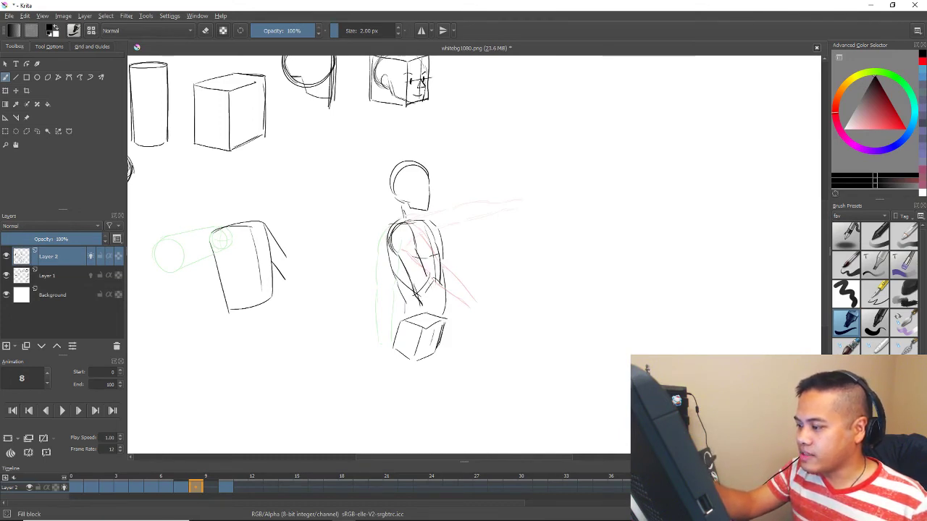
drag(437, 278, 428, 305)
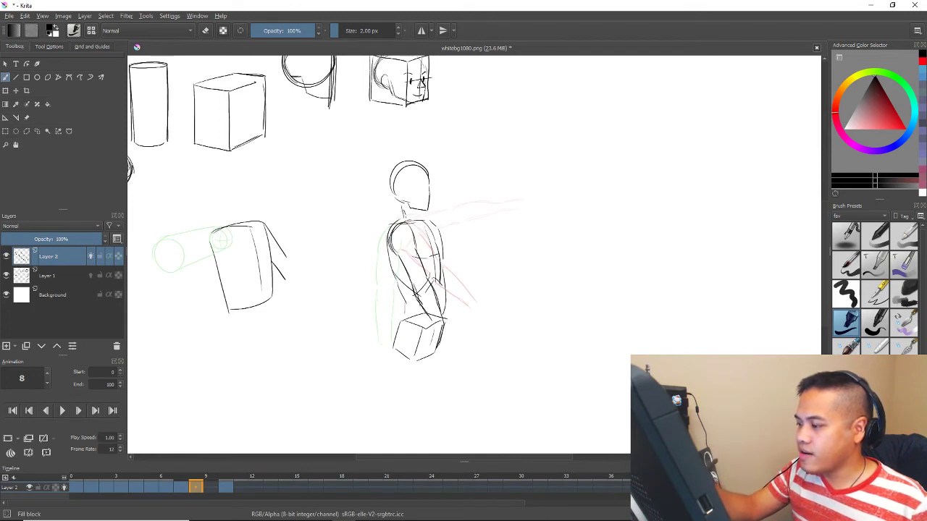
key(Left)
key(Right)
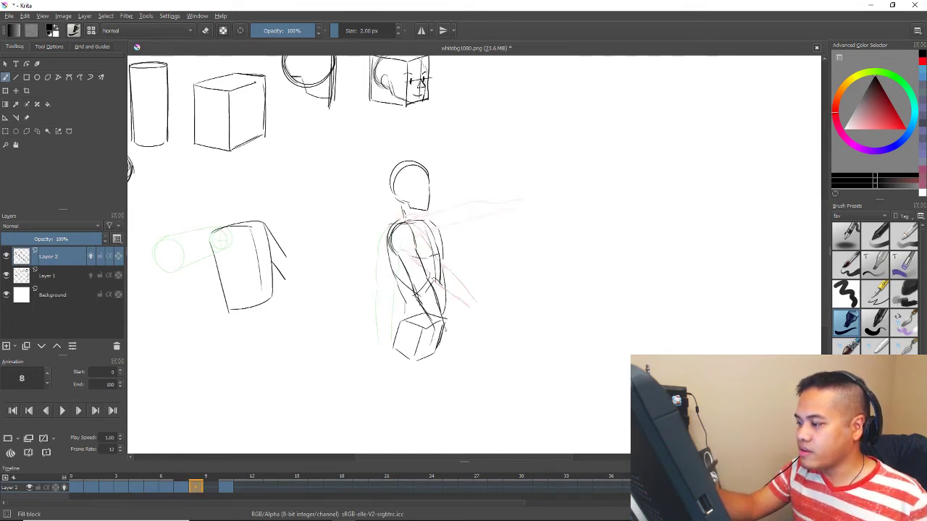
key(Left)
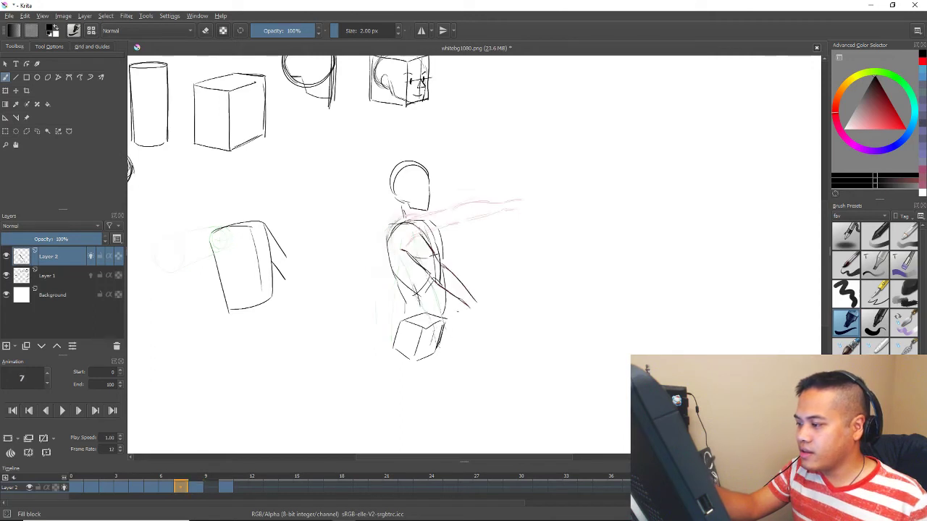
Flip through the last arm frames and move the final drawing's keyframe to frame 9, closing the gap on the timeline
key(Right)
key(Right)
key(Right)
key(Left)
key(Left)
drag(223, 491, 208, 493)
Select frames 0 to 9 of the arm swing and play them back, repeating the playback to review the motion
click(78, 490)
shift+click(212, 491)
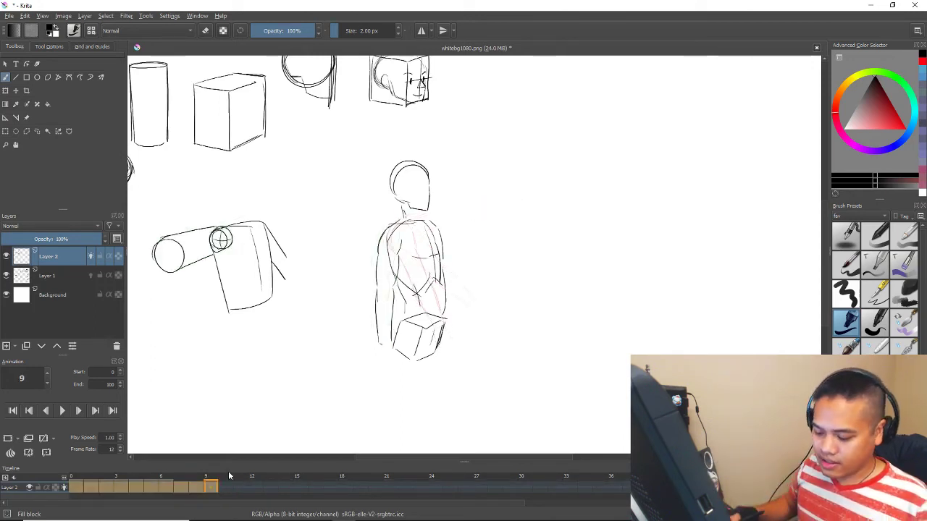
key(space)
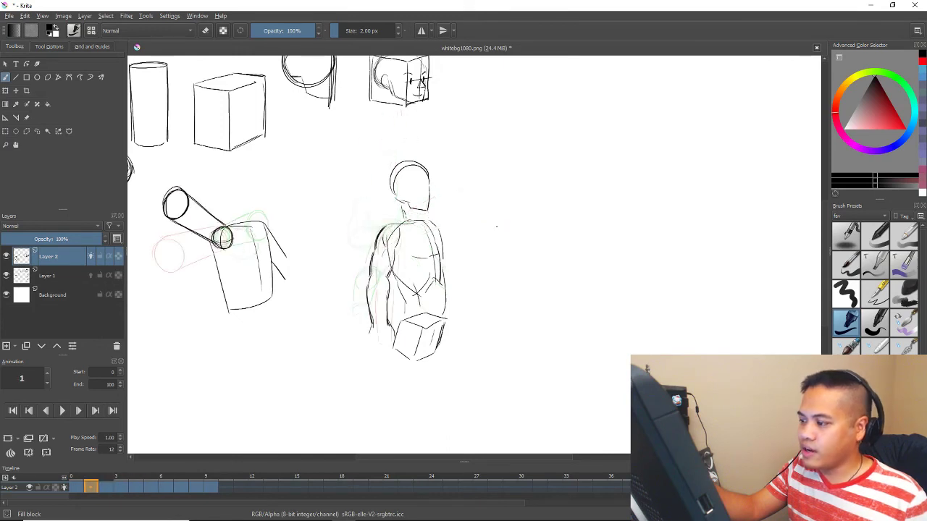
click(76, 488)
shift+click(212, 486)
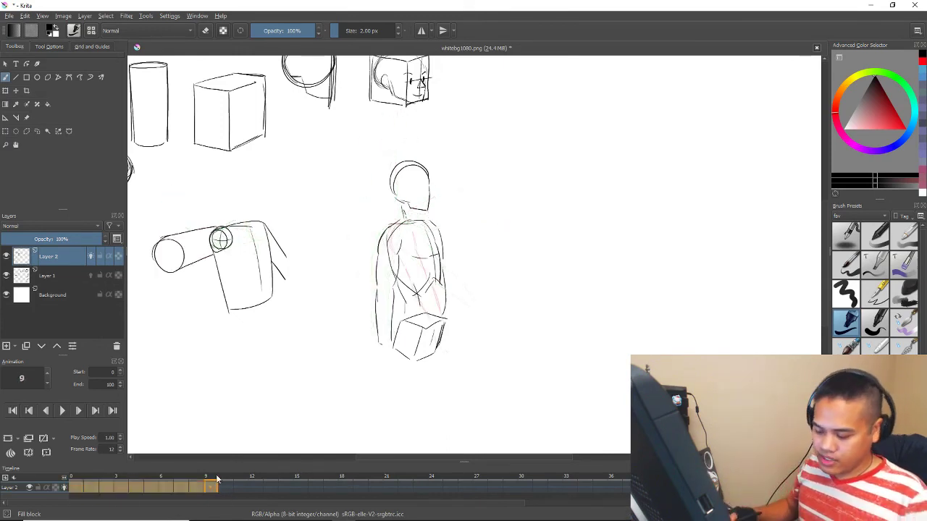
key(space)
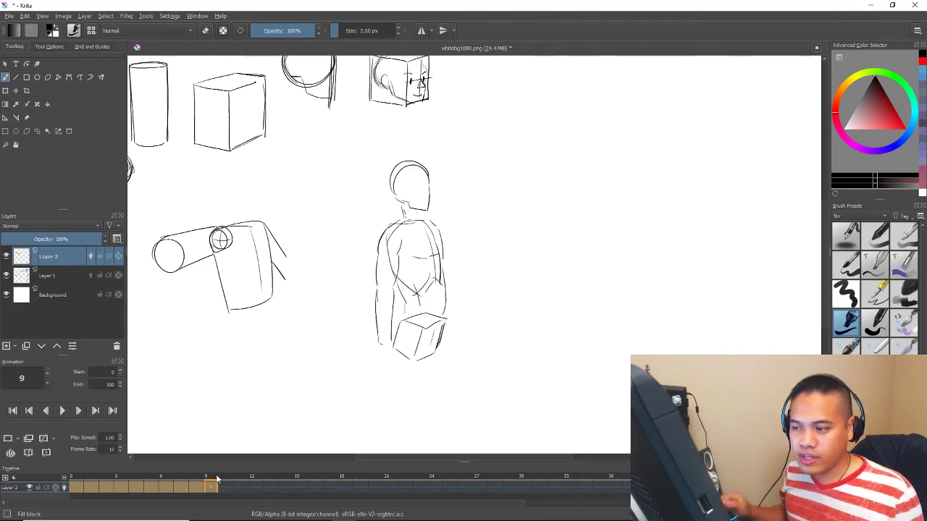
Switch to the foreshorten scene in Toon Boom Harmony and preview its figure animation from frame 1
click(393, 511)
click(391, 512)
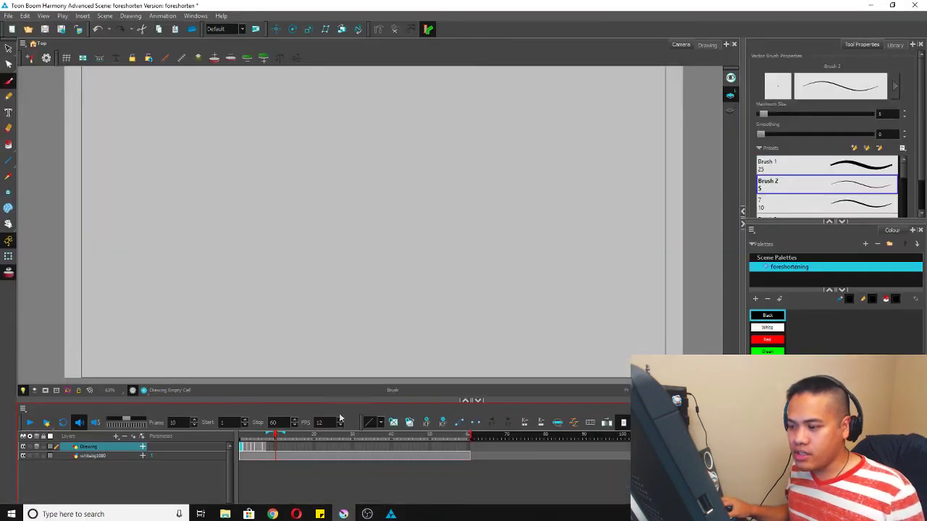
click(241, 451)
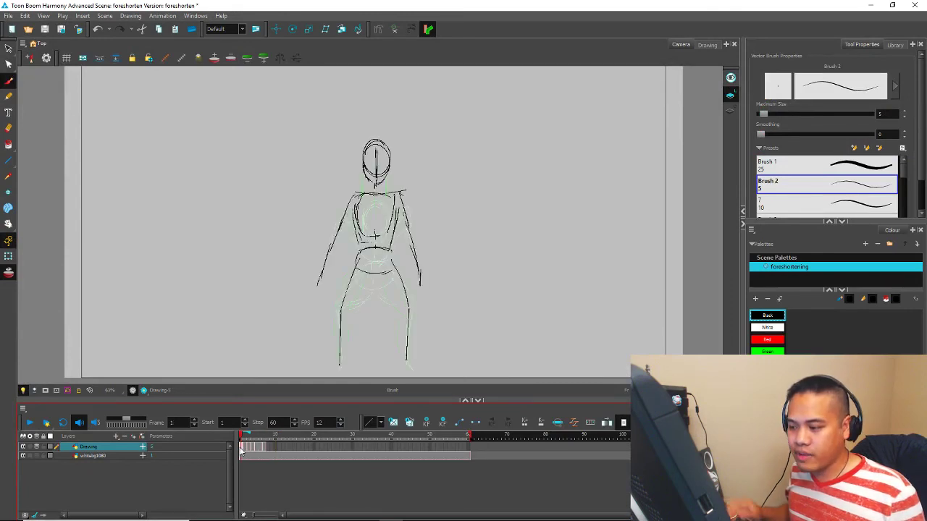
key(shift+Return)
key(shift+Return)
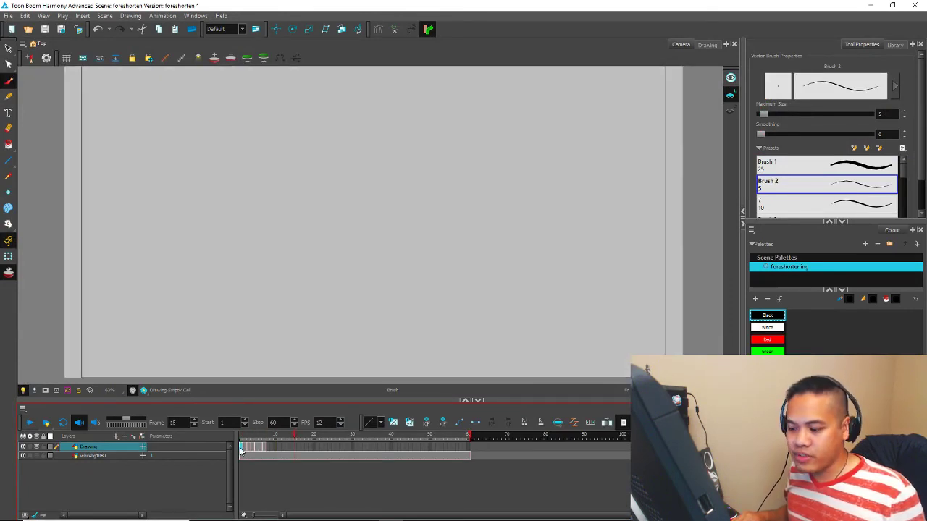
key(shift+Return)
key(shift+Return)
Select the Drawing layer's drawn frames, set the playback stop frame to 7, and play the figure animation on a loop
click(241, 450)
drag(242, 448, 267, 449)
click(279, 423)
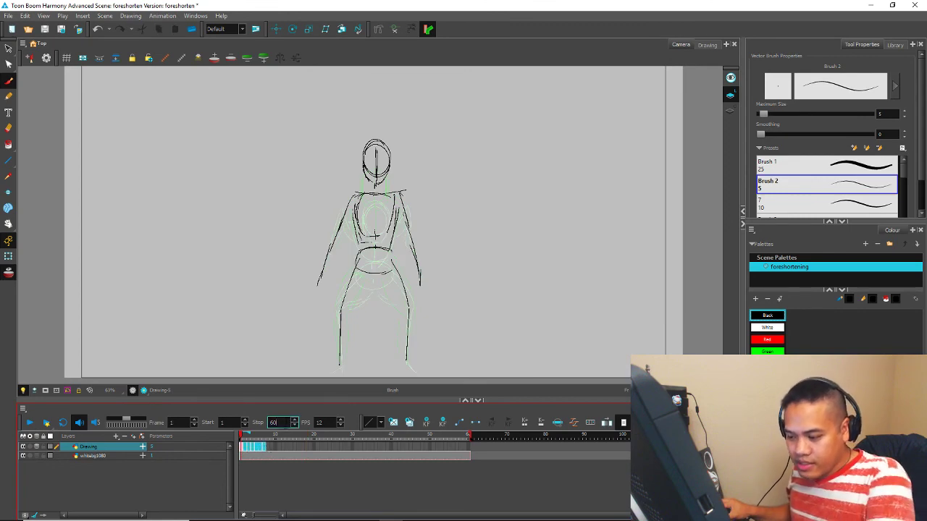
text(7)
key(Return)
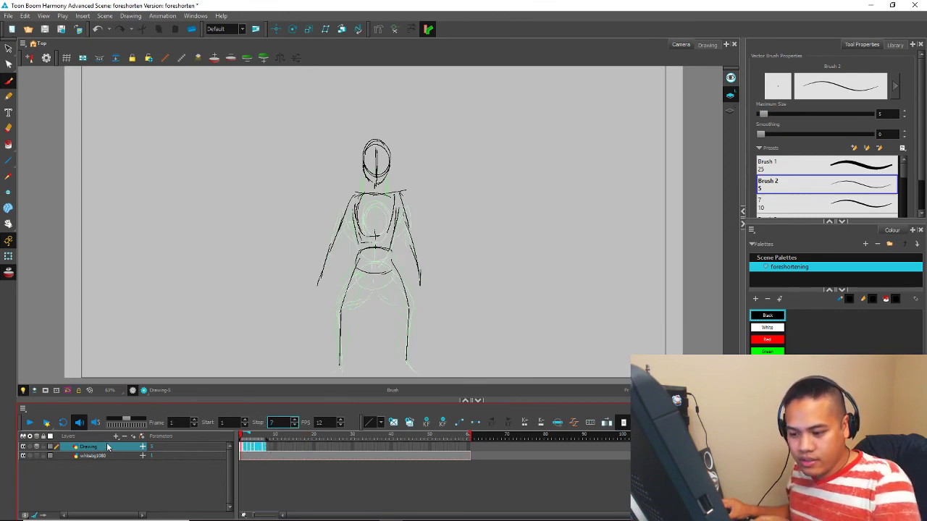
click(30, 422)
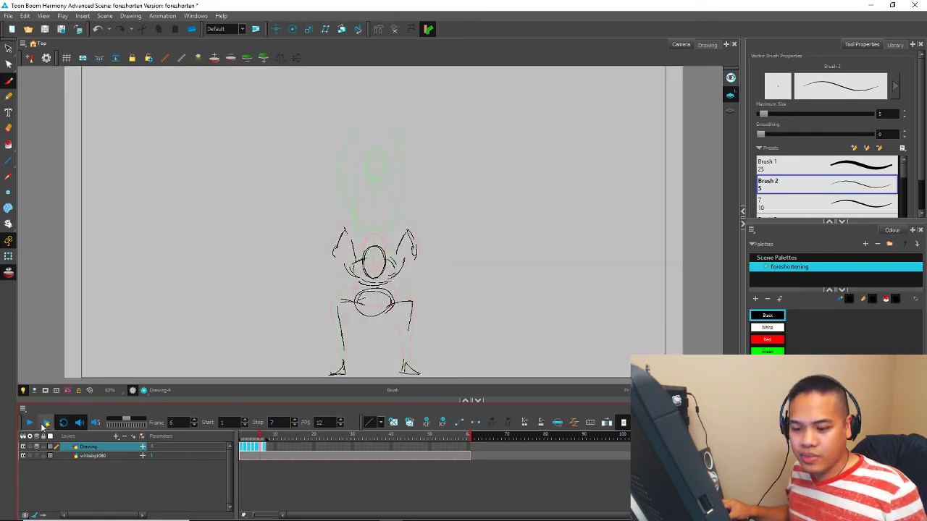
click(33, 428)
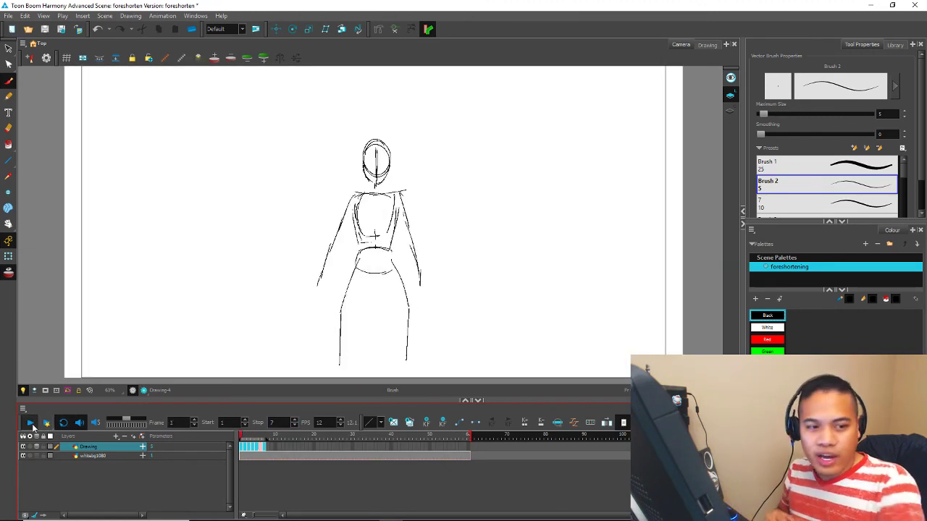